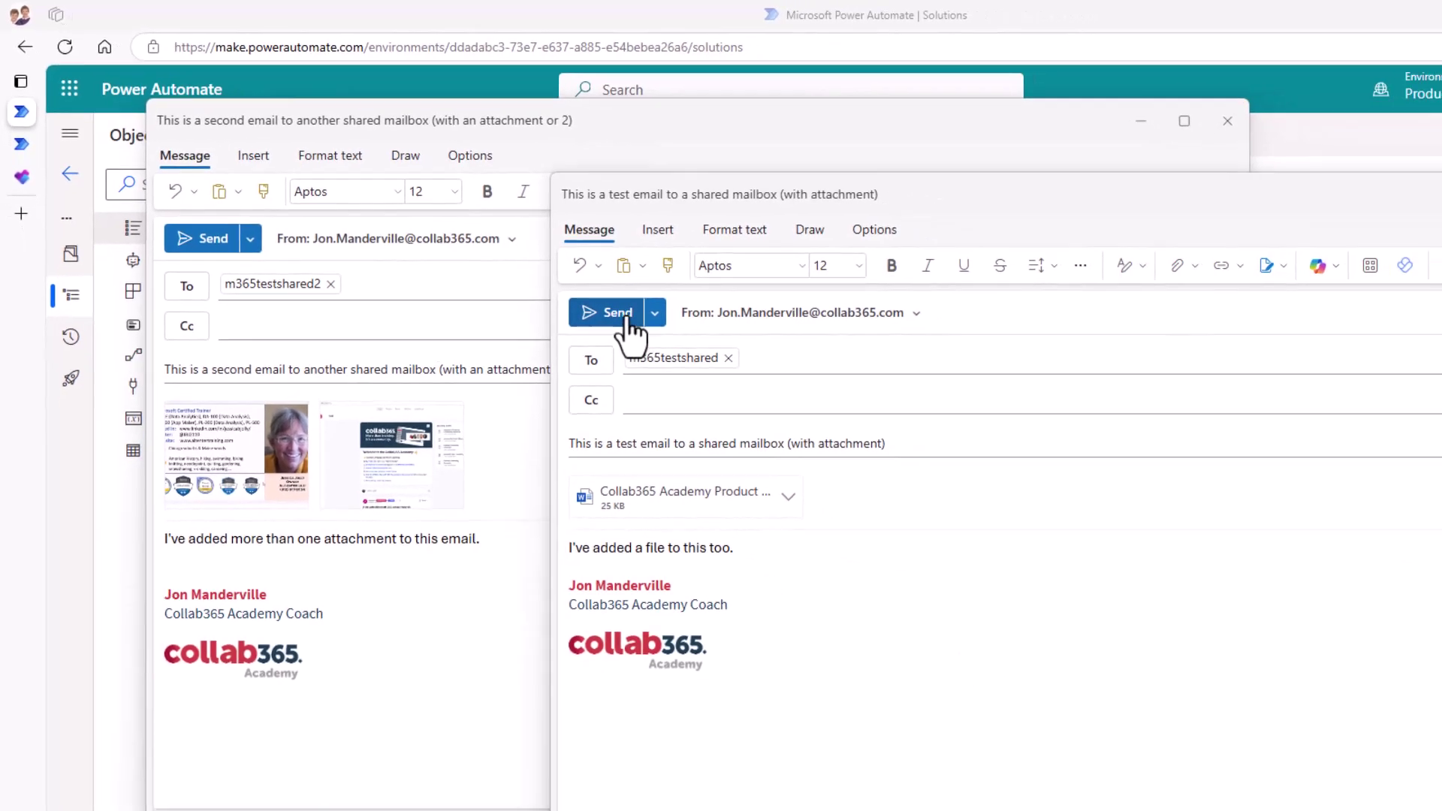
- Send the two prepared test emails with attachments to the m365testshared and m365testshared2 shared mailboxes
{"action": "left_click", "coordinate": [618, 313]}
{"action": "left_click", "coordinate": [206, 242]}
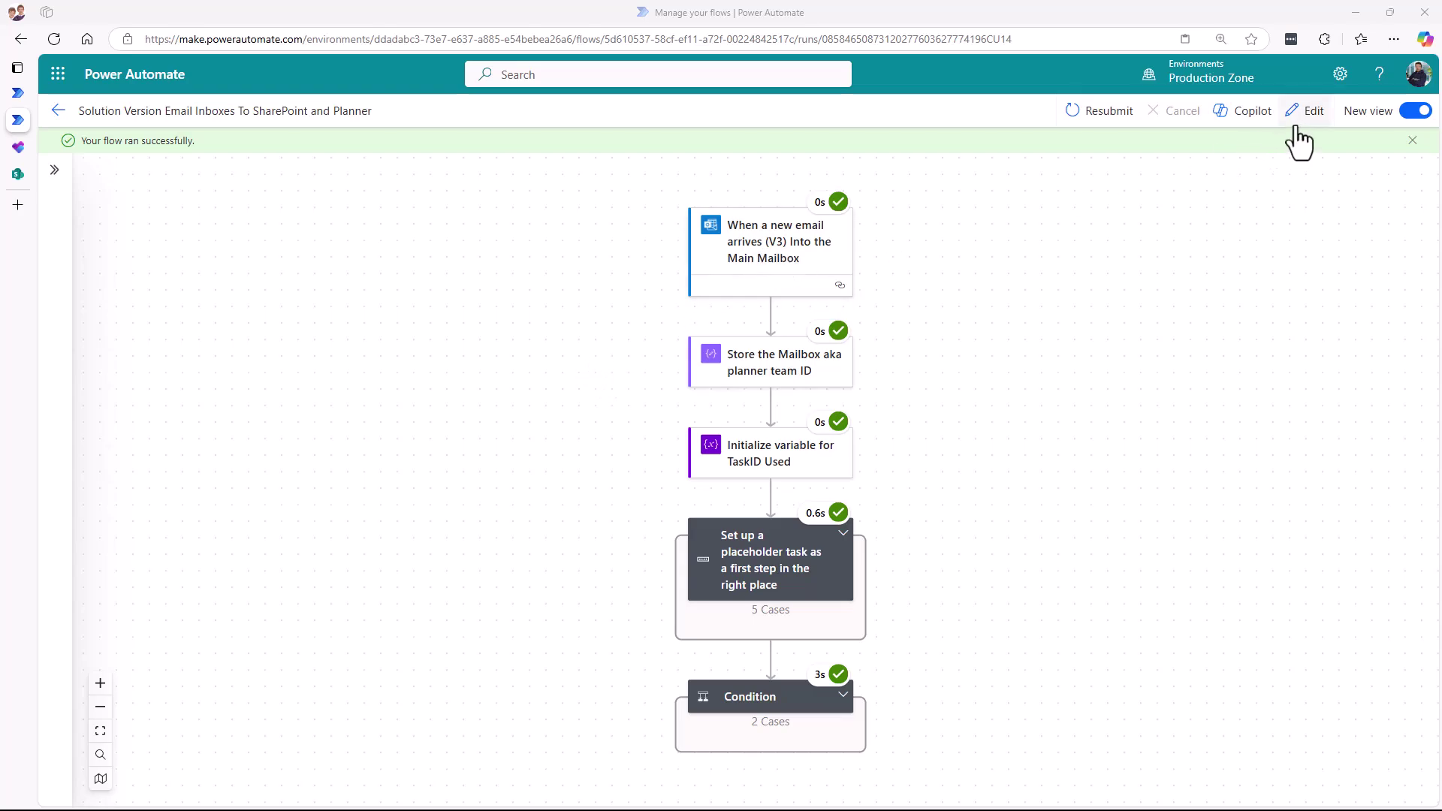
- Open the flow for editing and inspect the parameters of its "When a new email arrives (V3) Into the Main Mailbox" trigger
{"action": "left_click", "coordinate": [1308, 113]}
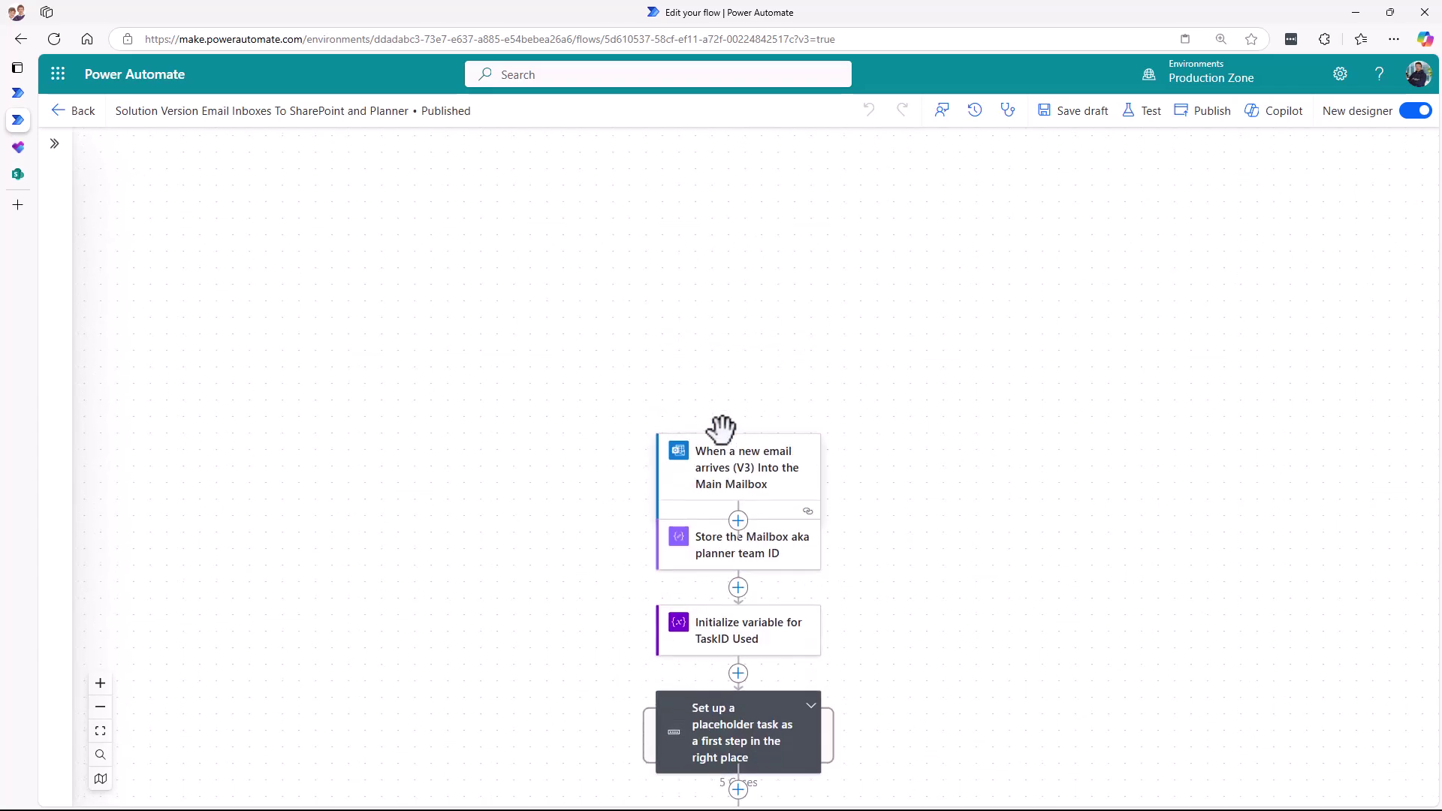
{"action": "left_click_drag", "start_coordinate": [923, 592], "coordinate": [936, 447]}
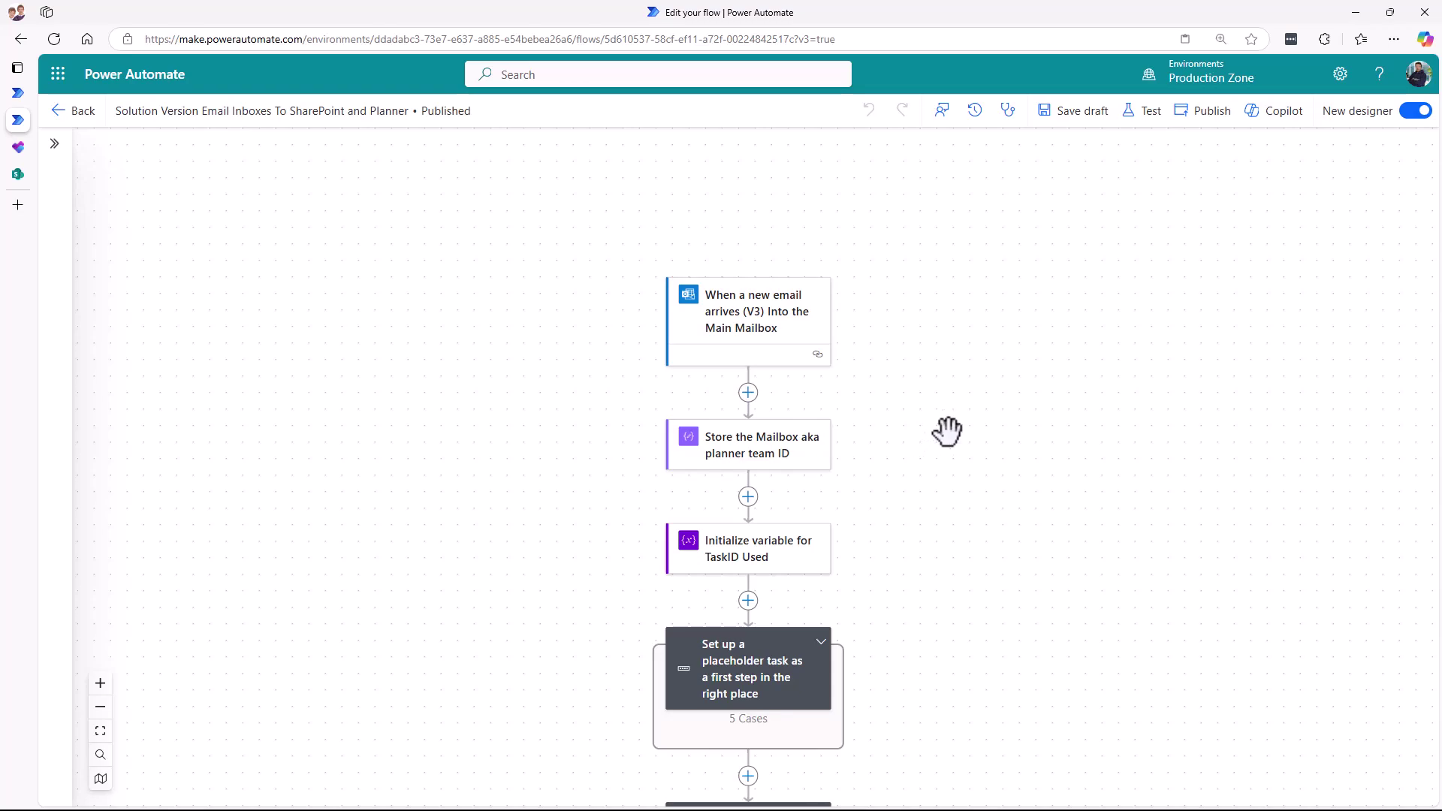
{"action": "left_click", "coordinate": [770, 330]}
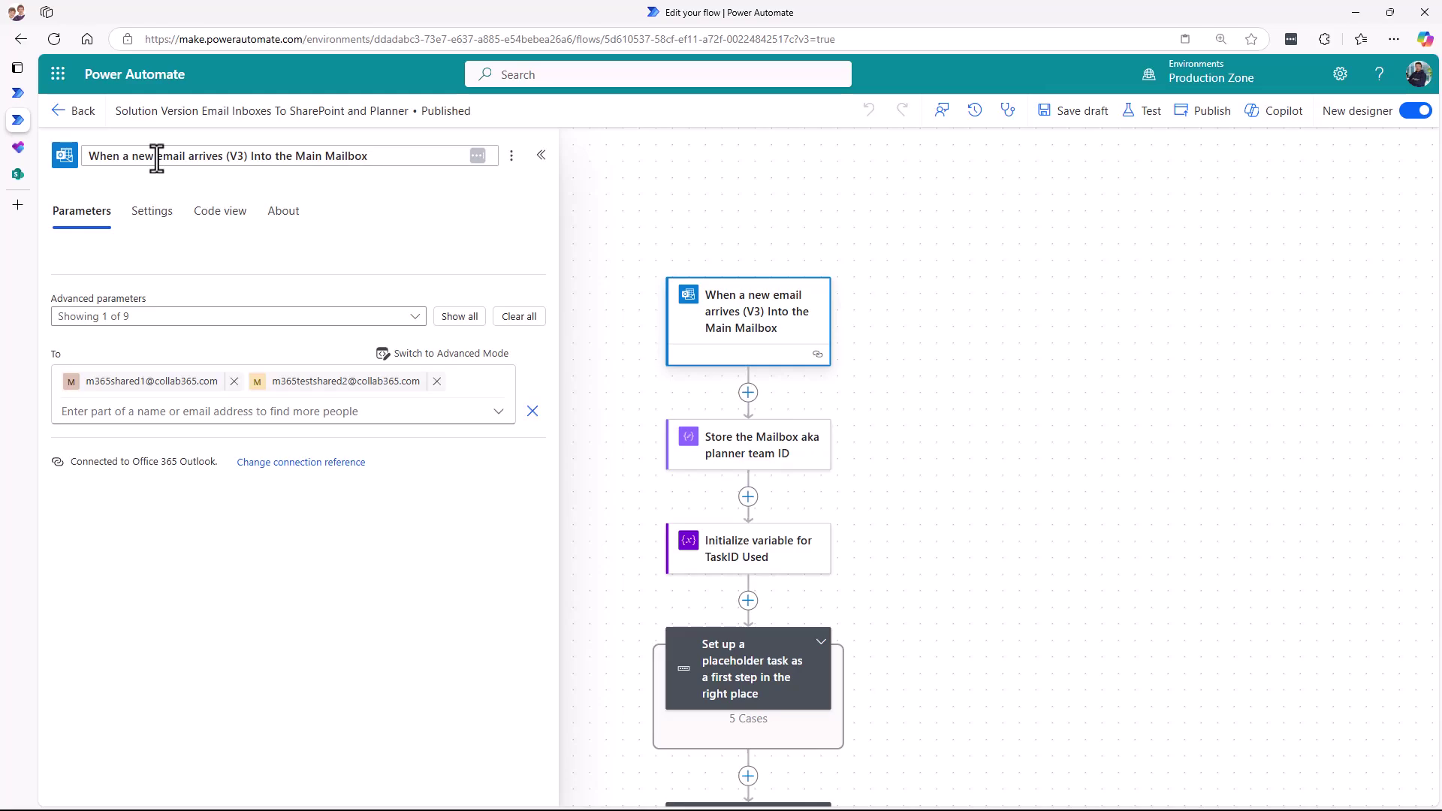
{"action": "left_click", "coordinate": [723, 213]}
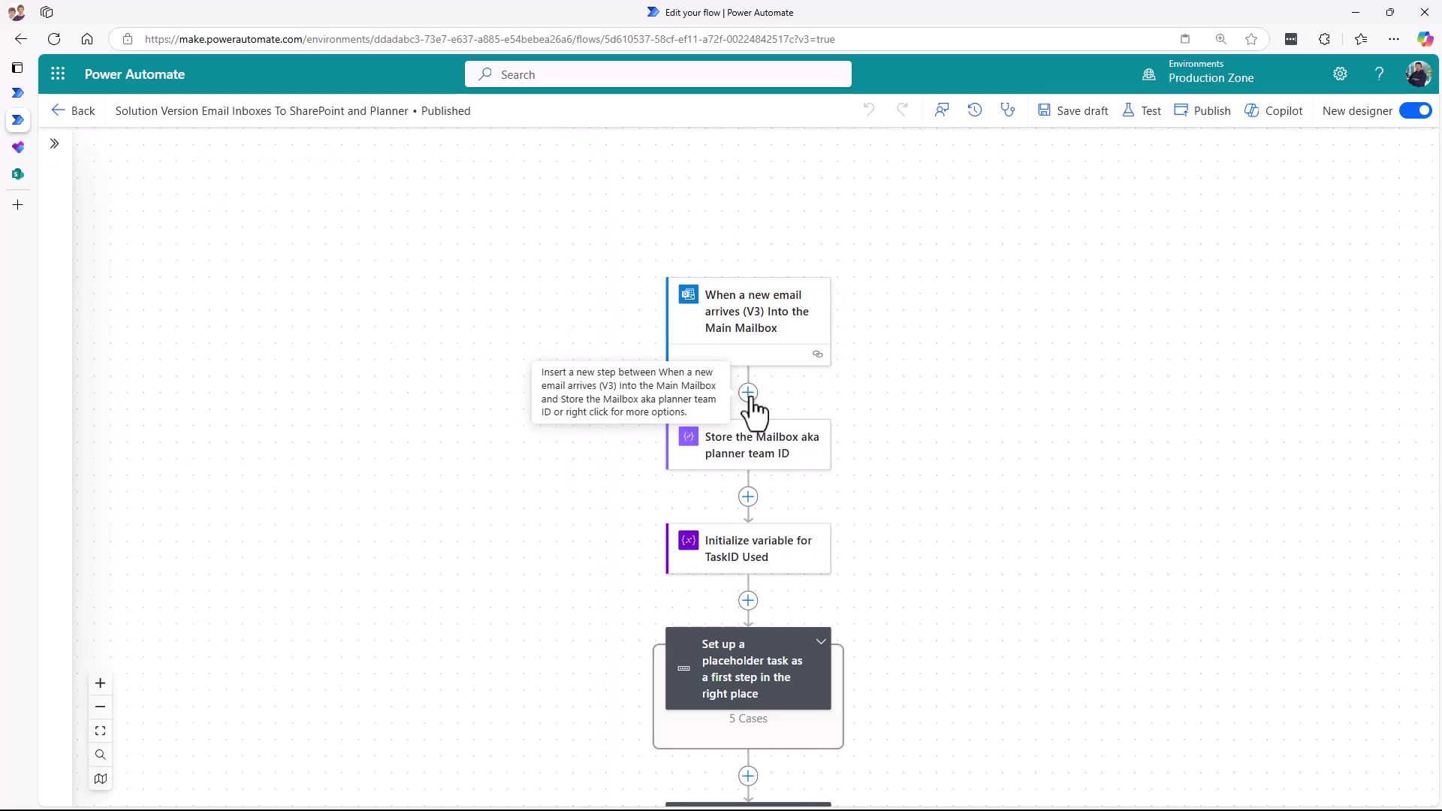
- Delete the "When a new email arrives (V3) Into the Main Mailbox" trigger from the flow
{"action": "left_click", "coordinate": [774, 332]}
{"action": "left_click", "coordinate": [510, 156]}
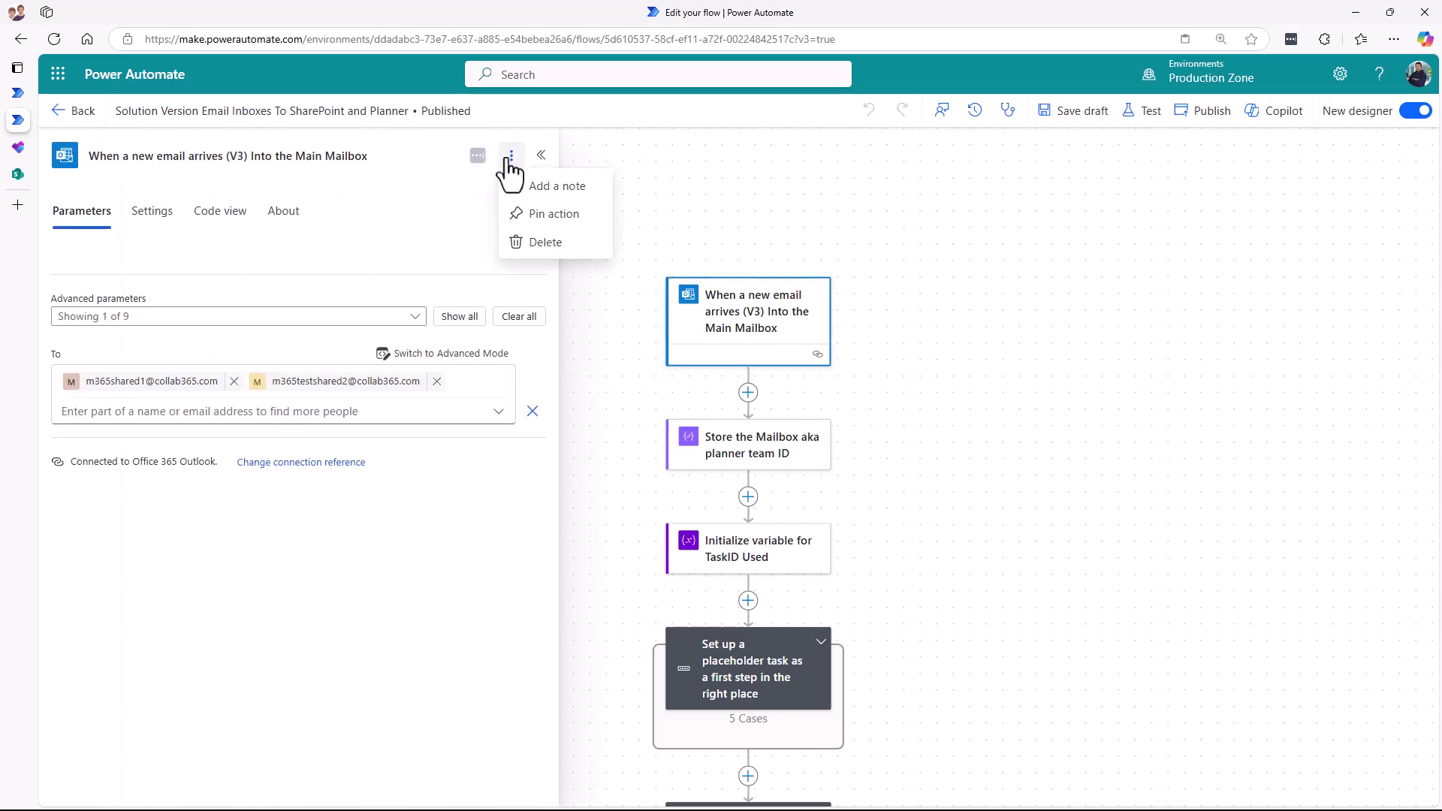
{"action": "left_click", "coordinate": [529, 242]}
{"action": "left_click", "coordinate": [912, 484]}
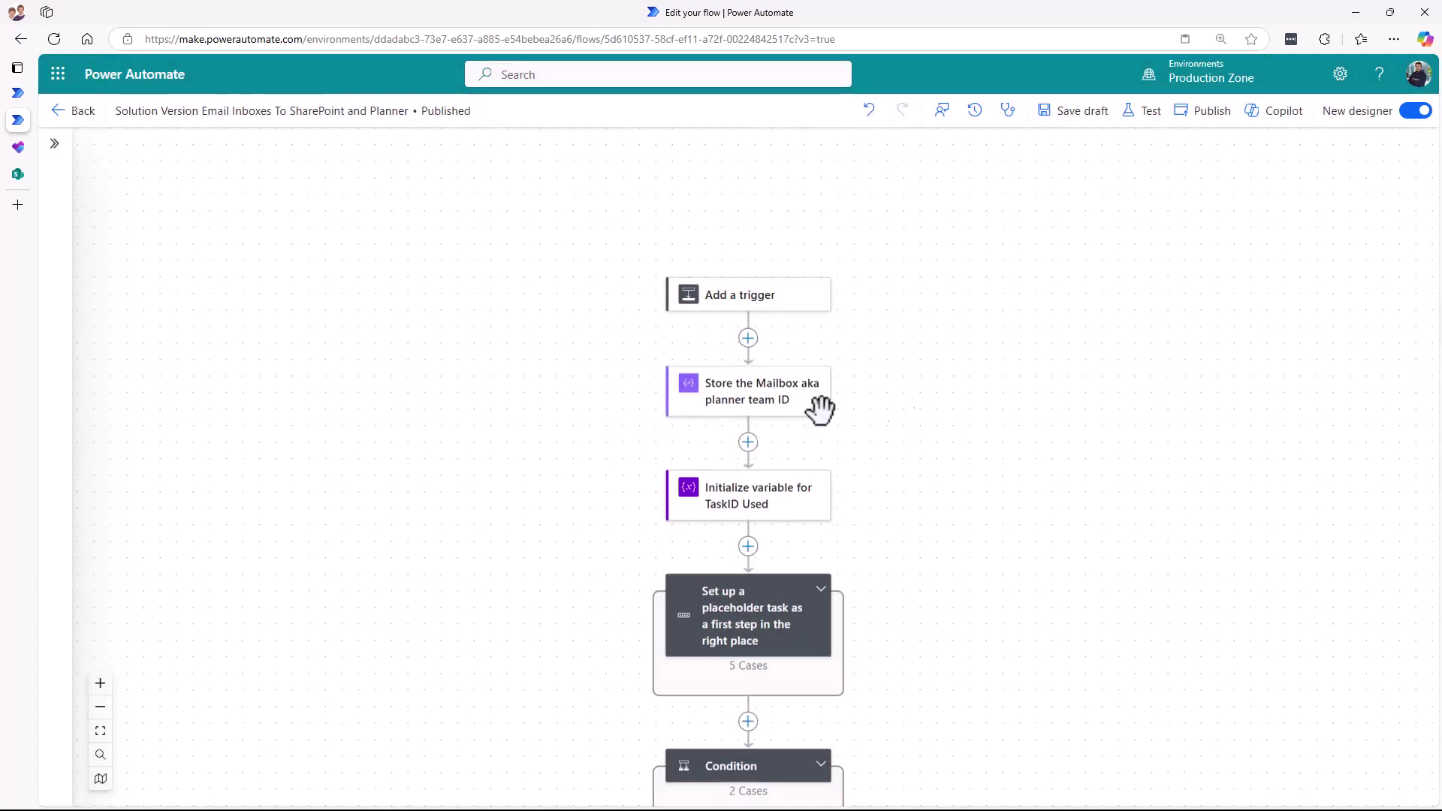
- Search the triggers for "email" and add the Office 365 Outlook trigger "When a new email arrives (V3)"
{"action": "left_click", "coordinate": [733, 300]}
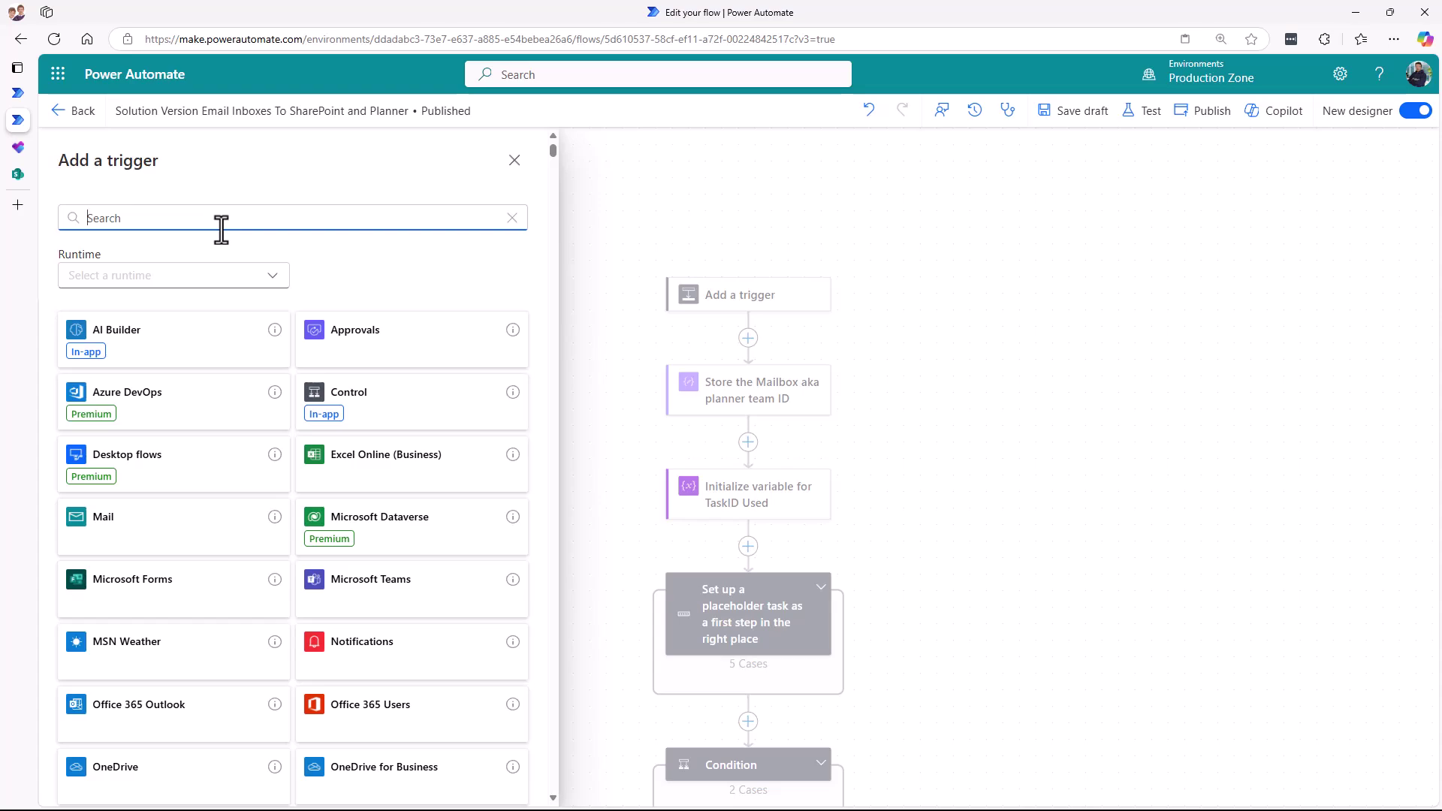
{"action": "type", "text": "email"}
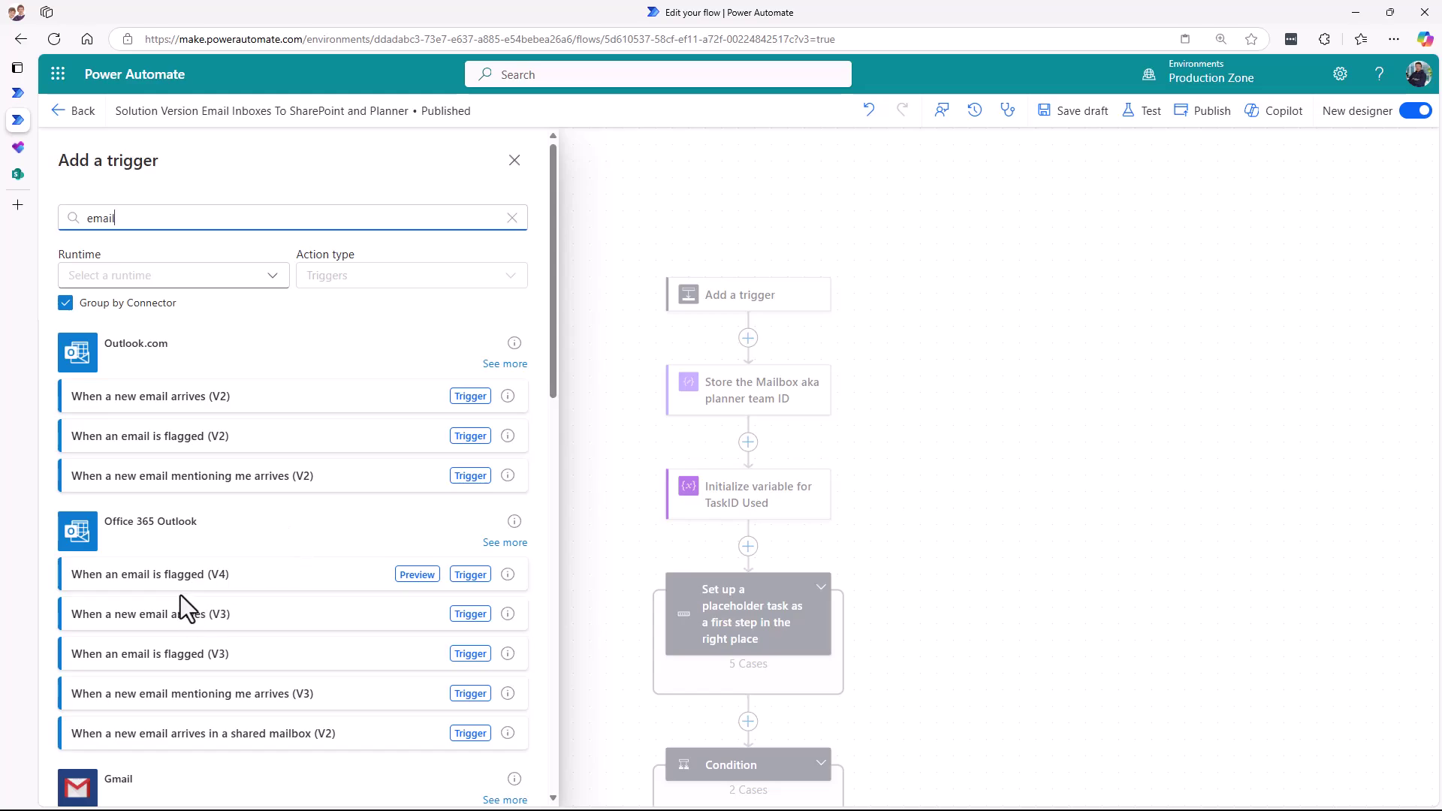
{"action": "left_click", "coordinate": [242, 621]}
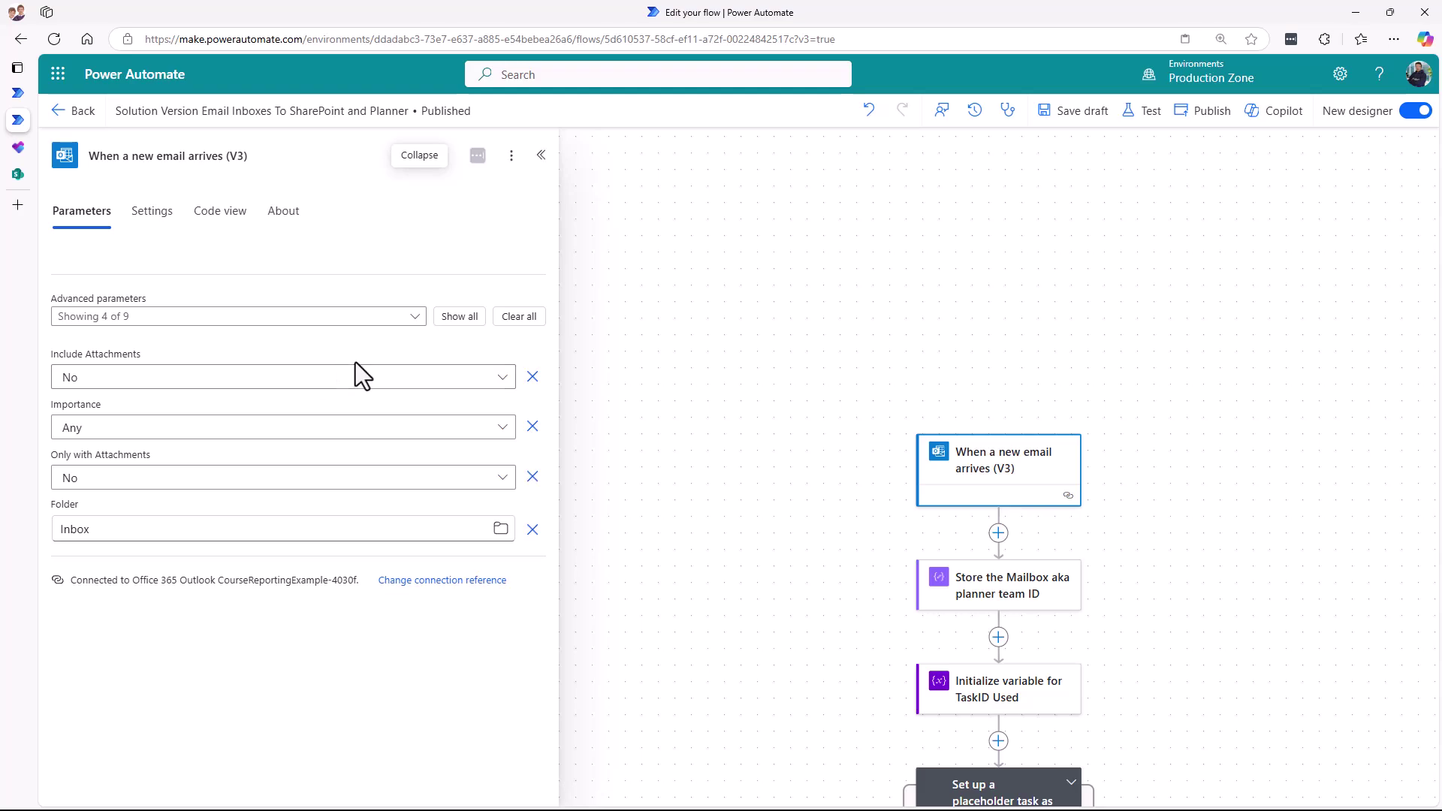
- Show all advanced parameters and add the m365testshared and m365testshared2 mailboxes to the trigger's To field
{"action": "left_click", "coordinate": [454, 318]}
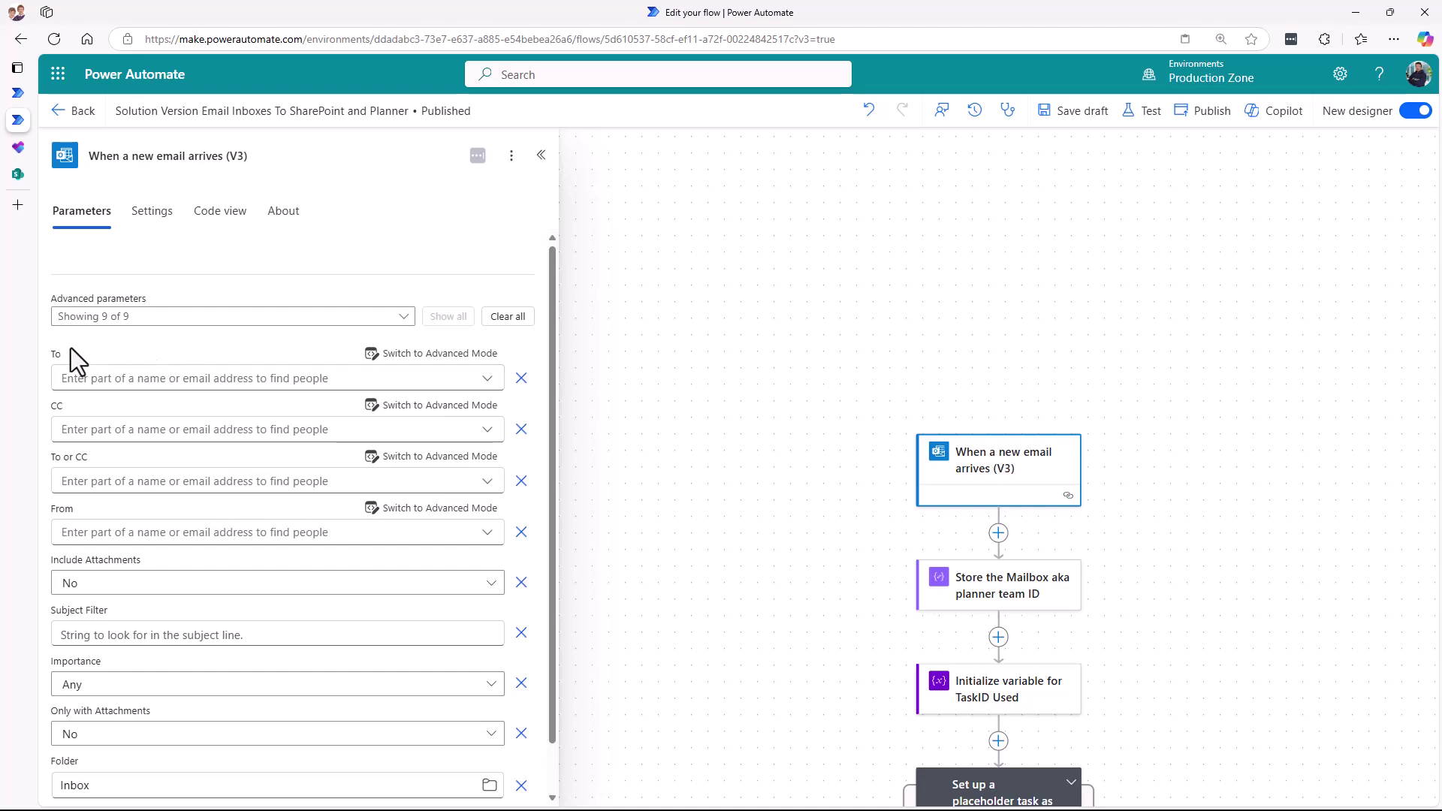
{"action": "left_click", "coordinate": [69, 377]}
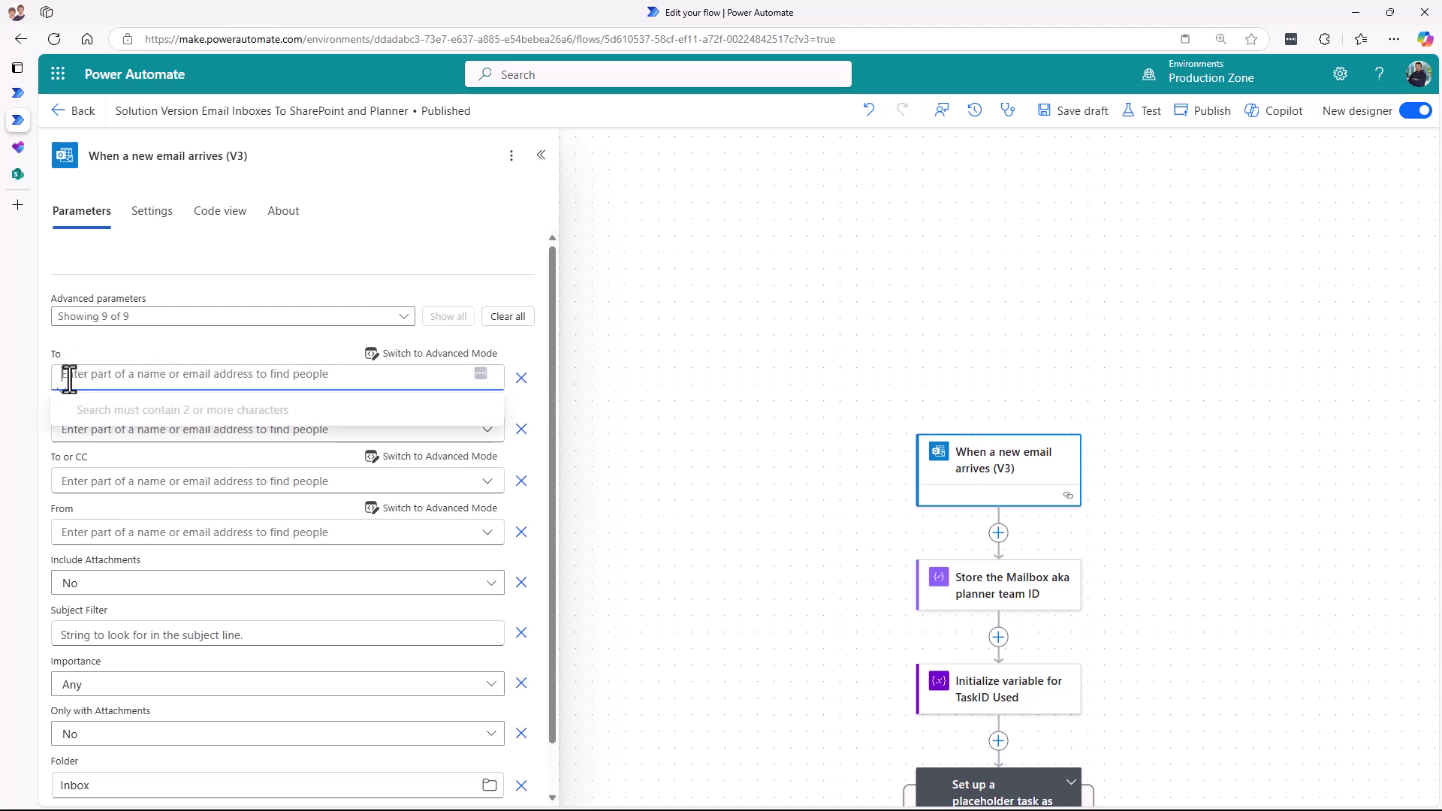
{"action": "type", "text": "m365"}
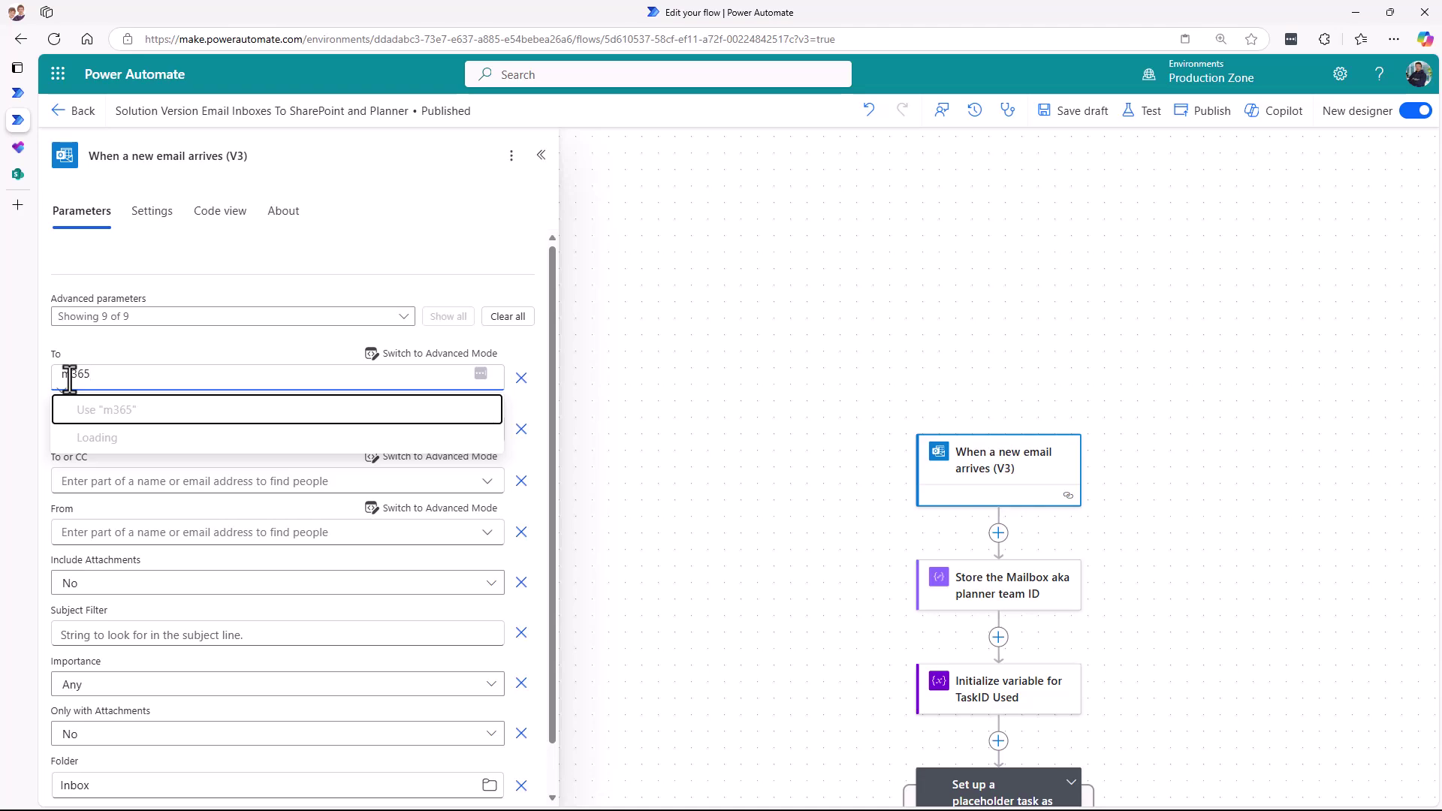
{"action": "left_click", "coordinate": [138, 452]}
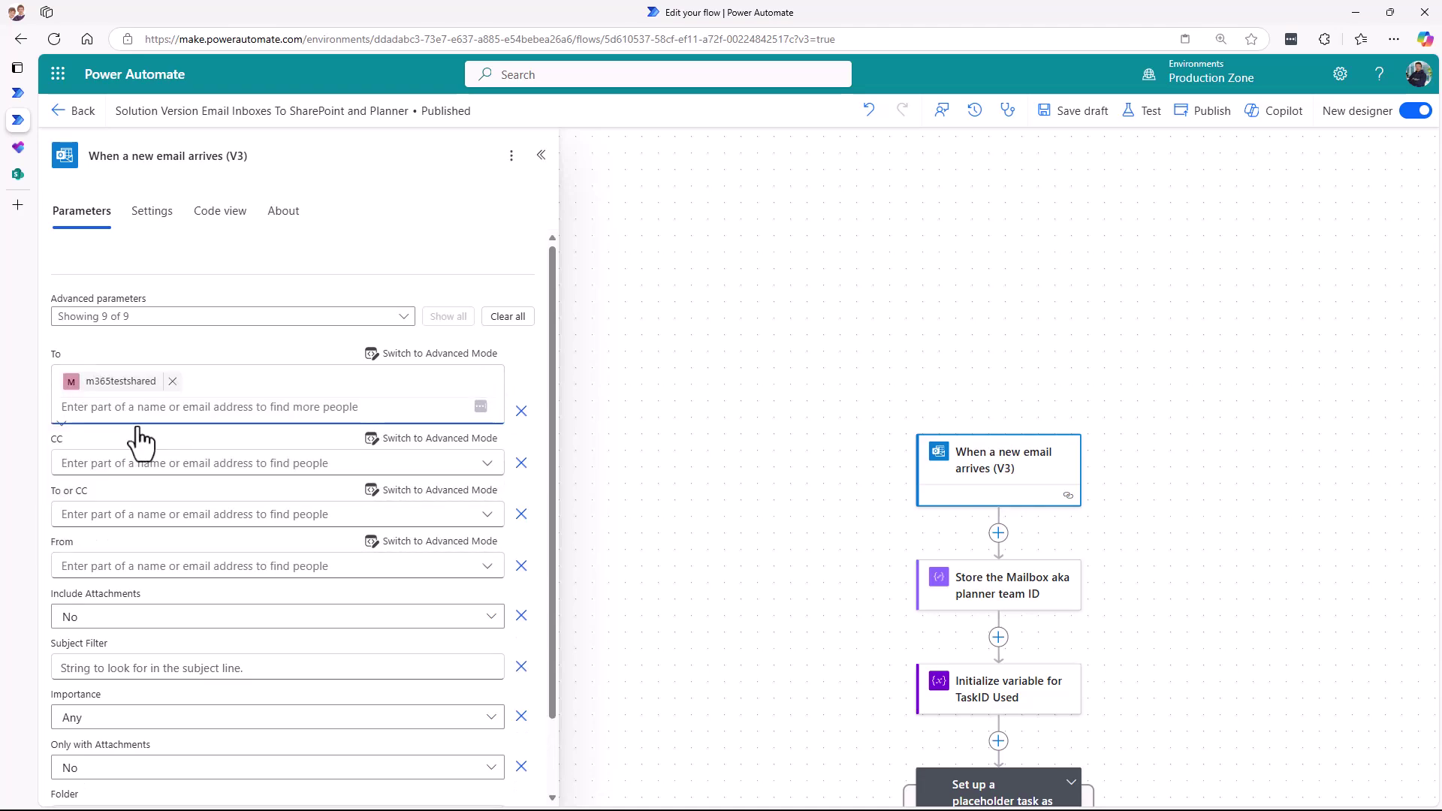
{"action": "type", "text": "m365"}
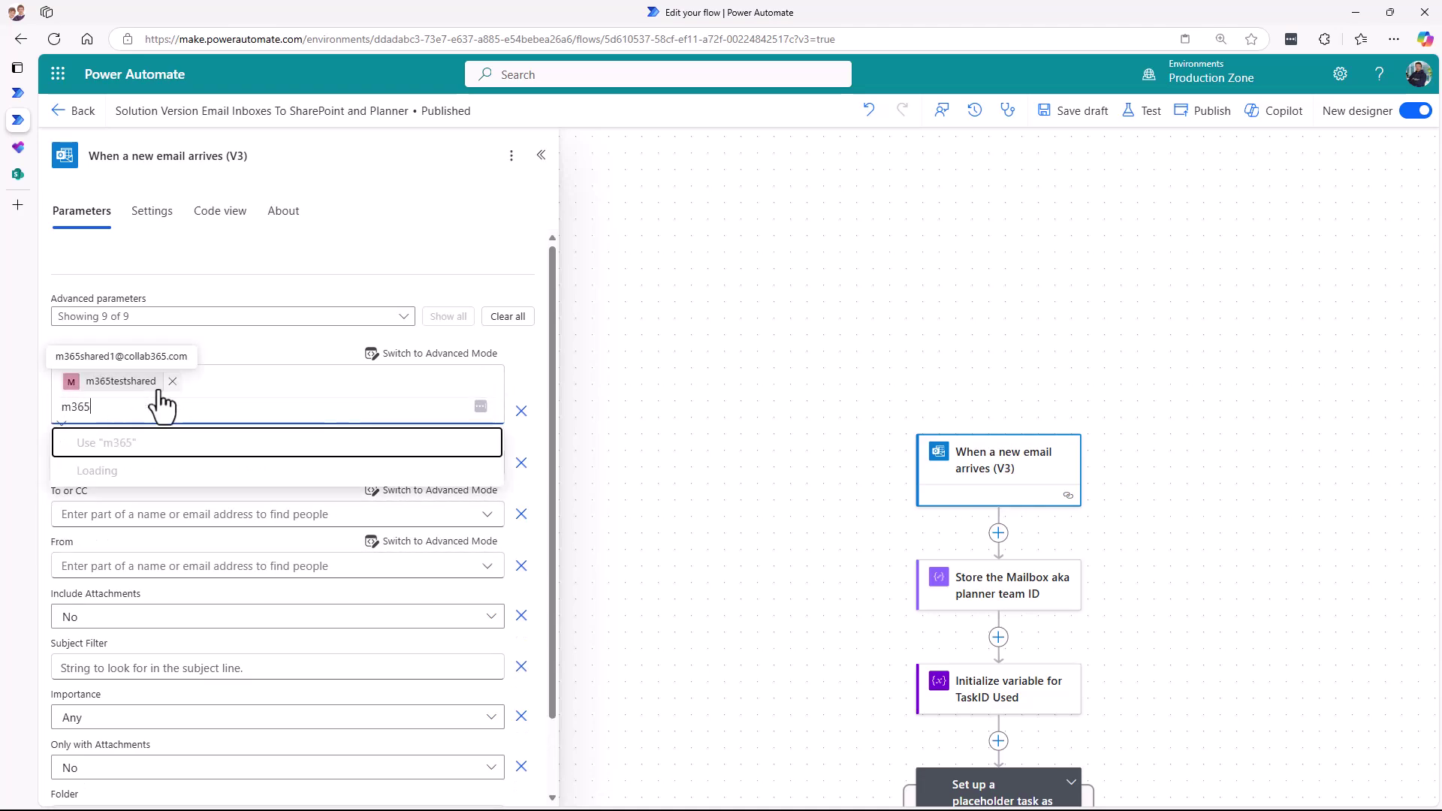
{"action": "left_click", "coordinate": [154, 516]}
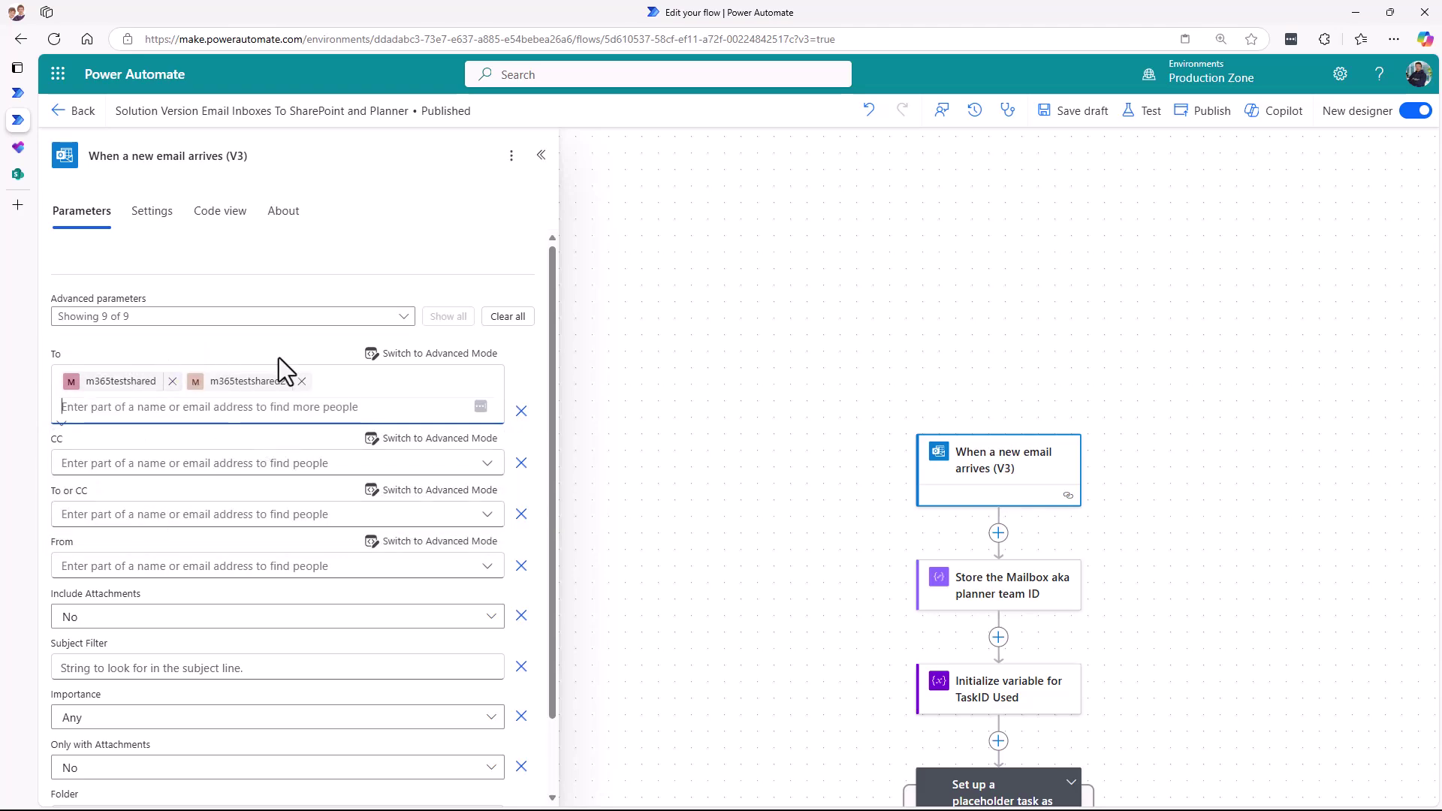
- Review the trigger's remaining parameters, from the To mailboxes down to the Folder setting
{"action": "left_click_drag", "start_coordinate": [552, 373], "coordinate": [546, 461]}
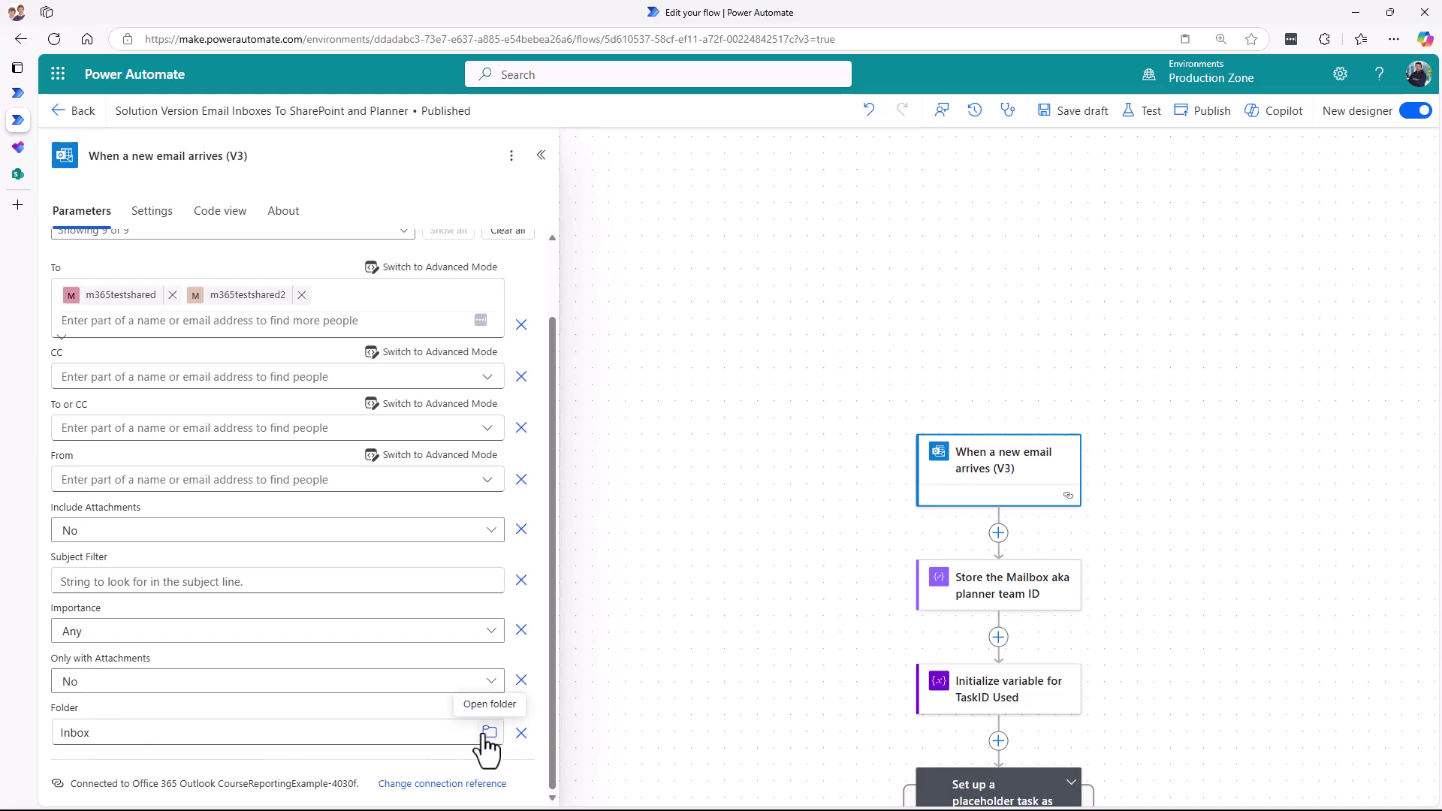
{"action": "left_click_drag", "start_coordinate": [736, 654], "coordinate": [653, 463]}
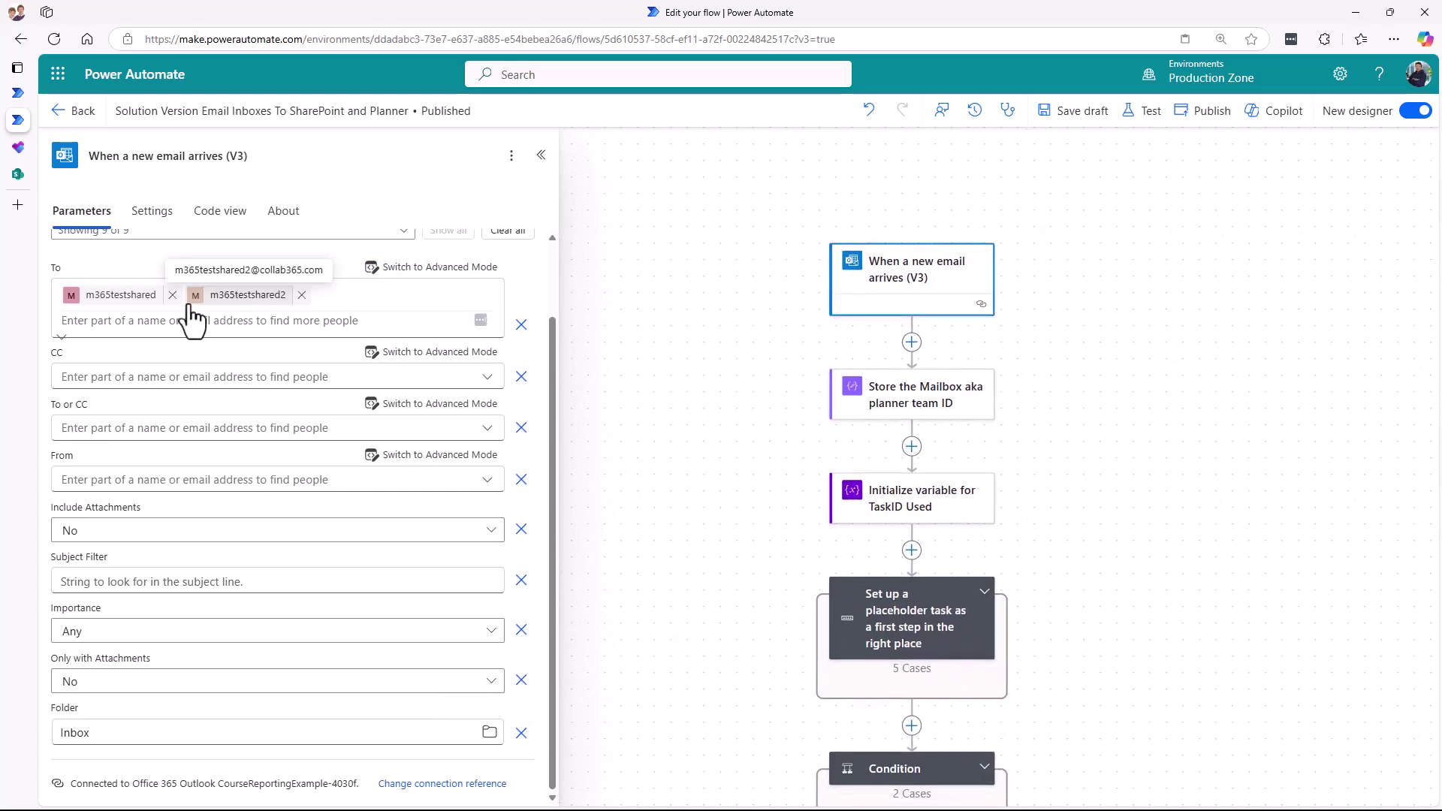
{"action": "scroll", "coordinate": [601, 412], "scroll_direction": "up", "scroll_amount": 2}
{"action": "scroll", "coordinate": [635, 460], "scroll_direction": "down", "scroll_amount": 2}
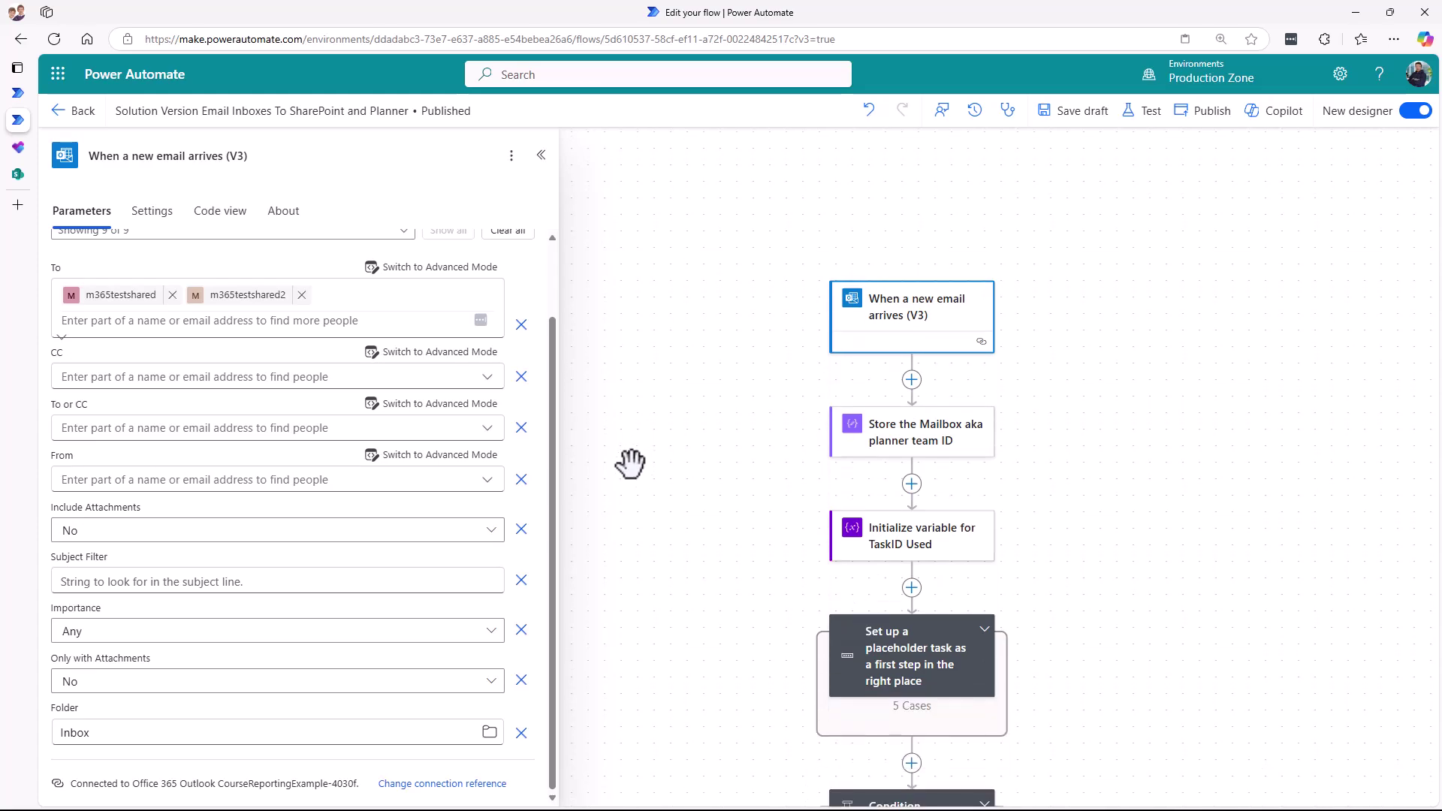
{"action": "left_click_drag", "start_coordinate": [552, 473], "coordinate": [556, 383]}
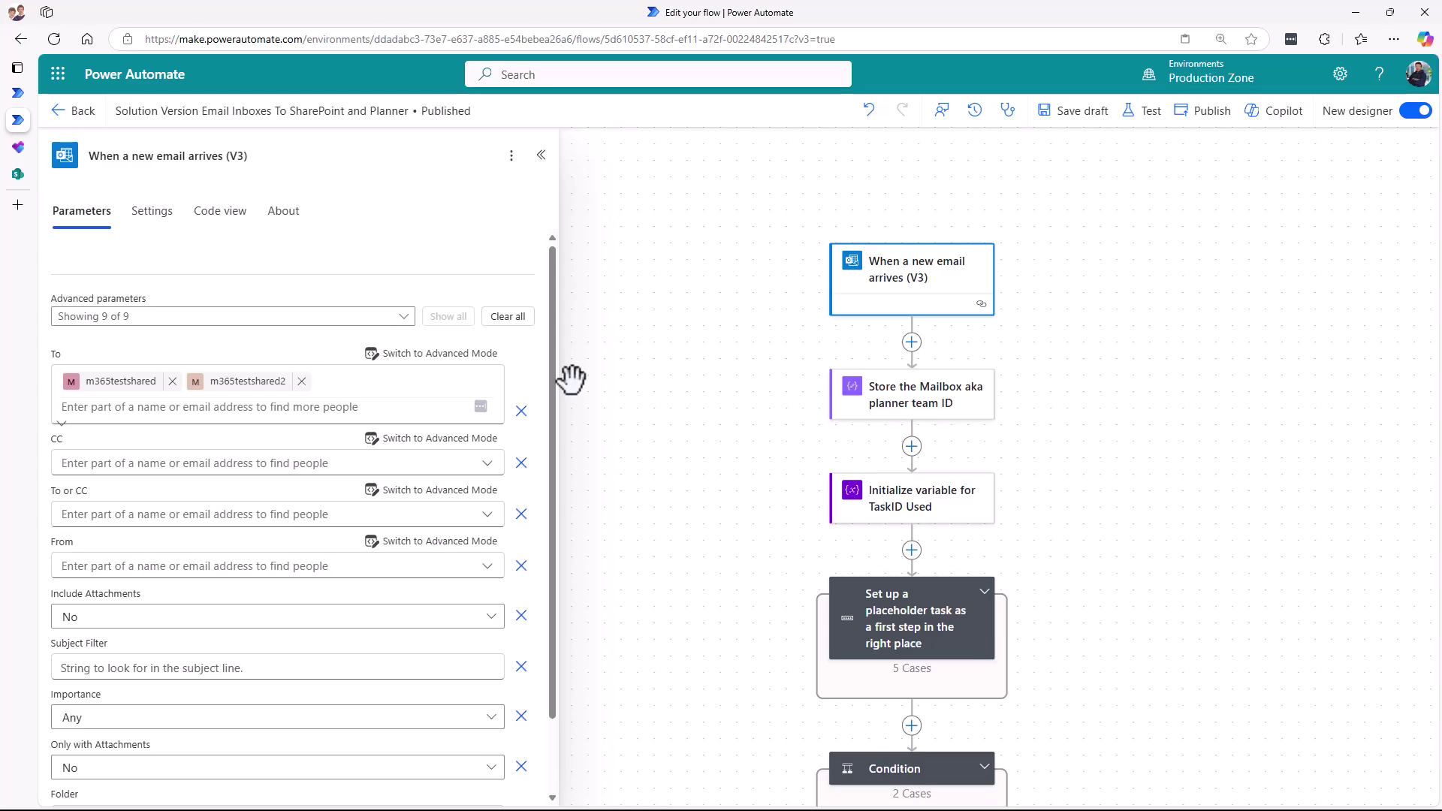
{"action": "left_click", "coordinate": [570, 379]}
- Delete the "When a new email arrives (V3)" trigger from the flow
{"action": "left_click", "coordinate": [924, 297]}
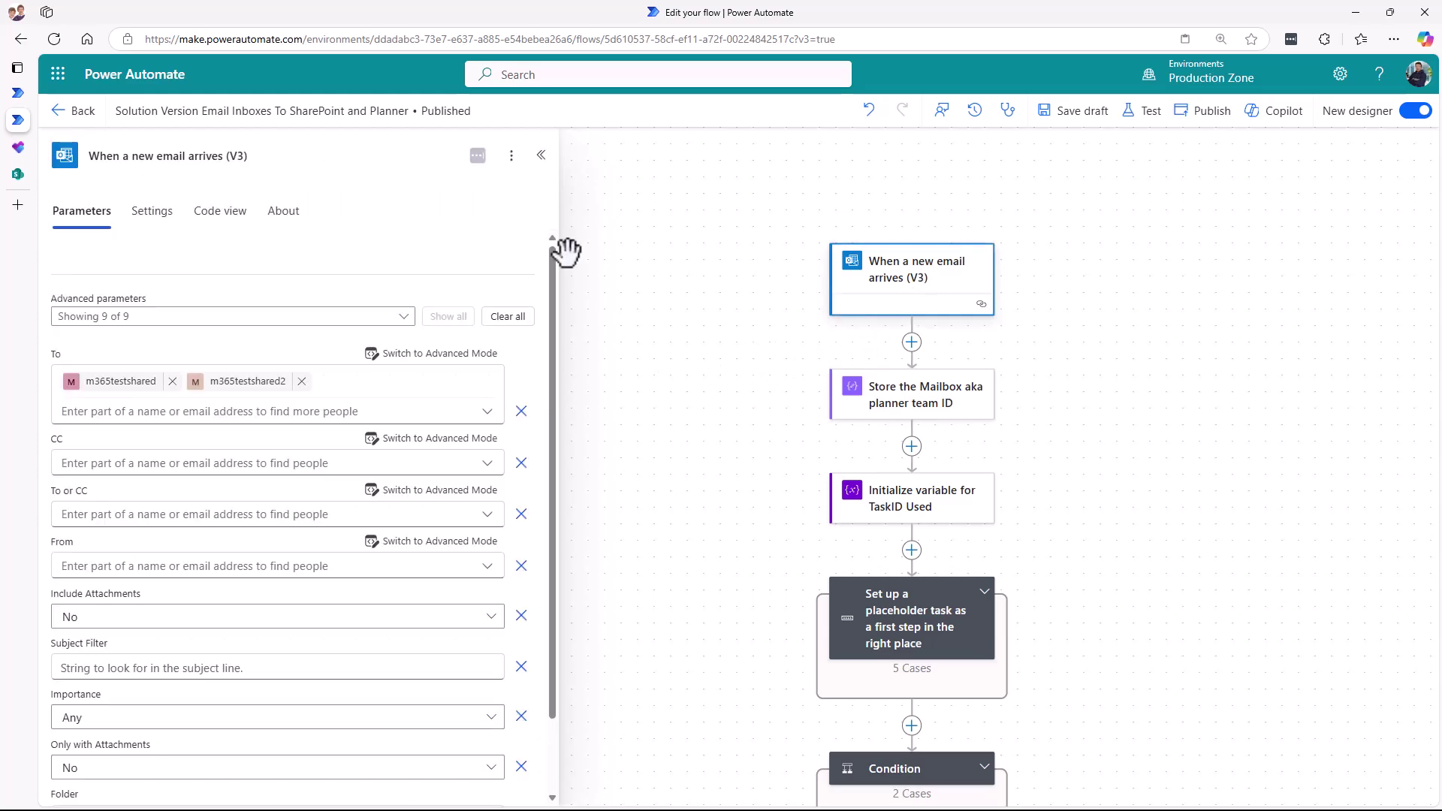
{"action": "left_click", "coordinate": [511, 156]}
{"action": "left_click", "coordinate": [534, 242]}
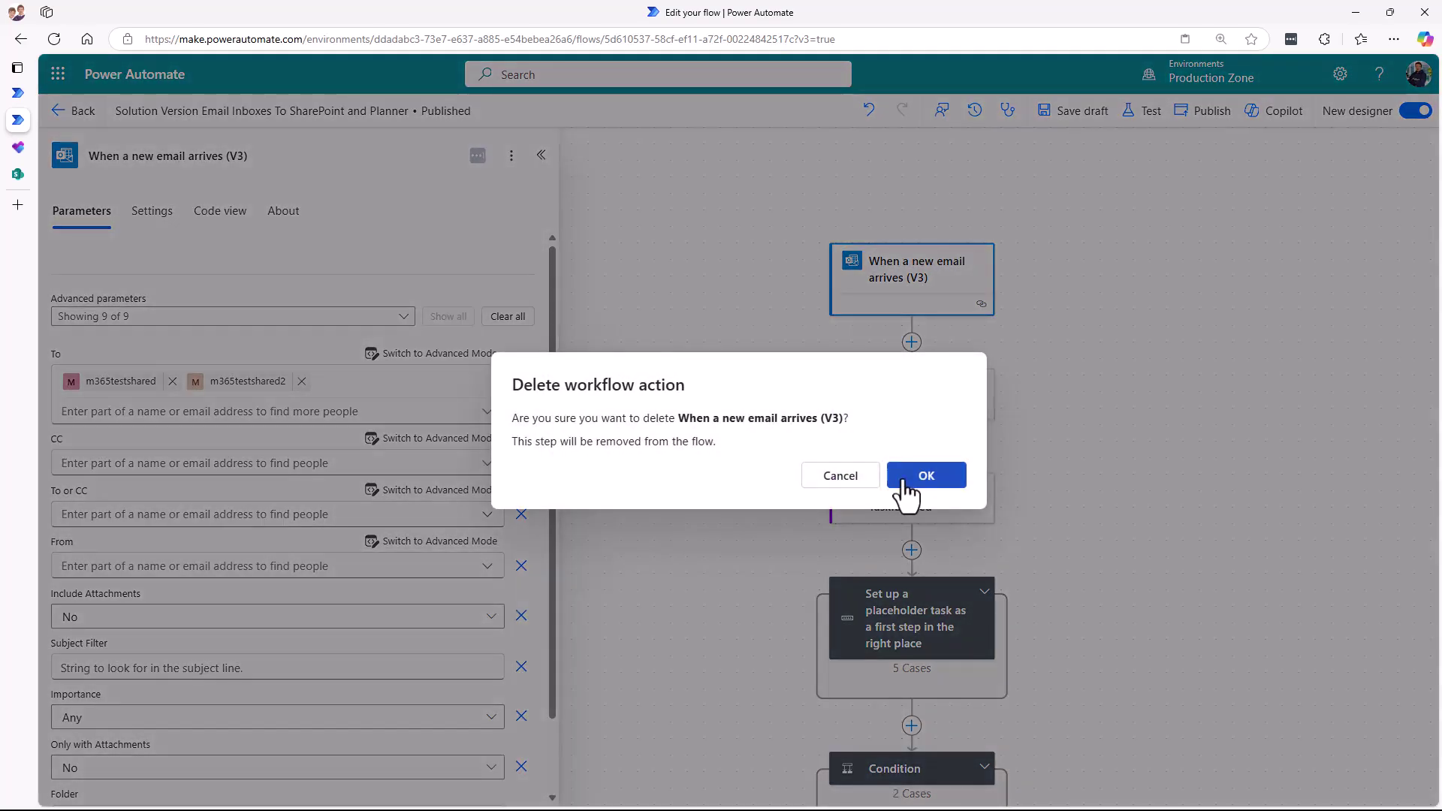
{"action": "left_click", "coordinate": [901, 484]}
- Search the triggers for "email" and add Office 365 Outlook's "When a new email arrives in a shared mailbox (V2)"
{"action": "type", "text": "email"}
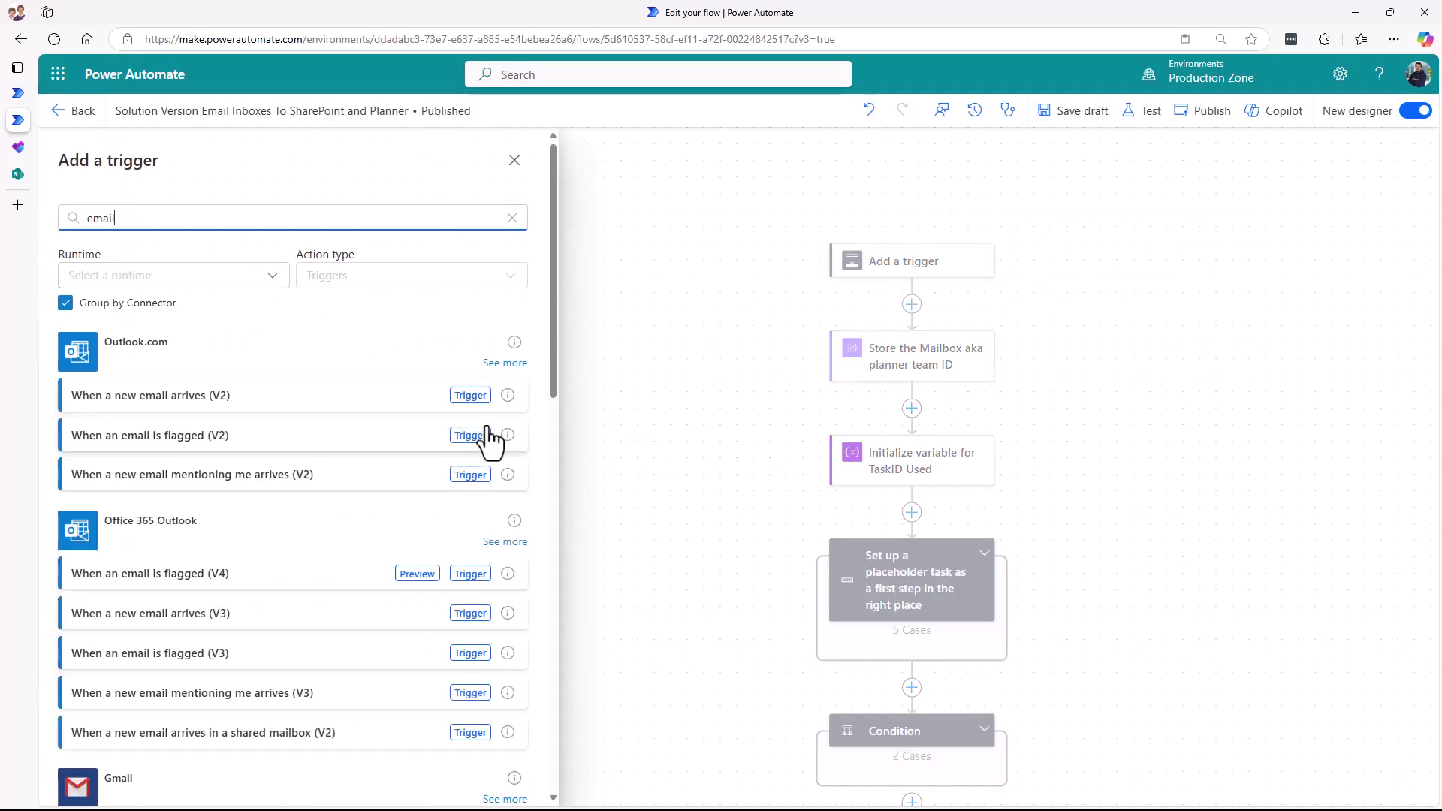
{"action": "left_click", "coordinate": [505, 542]}
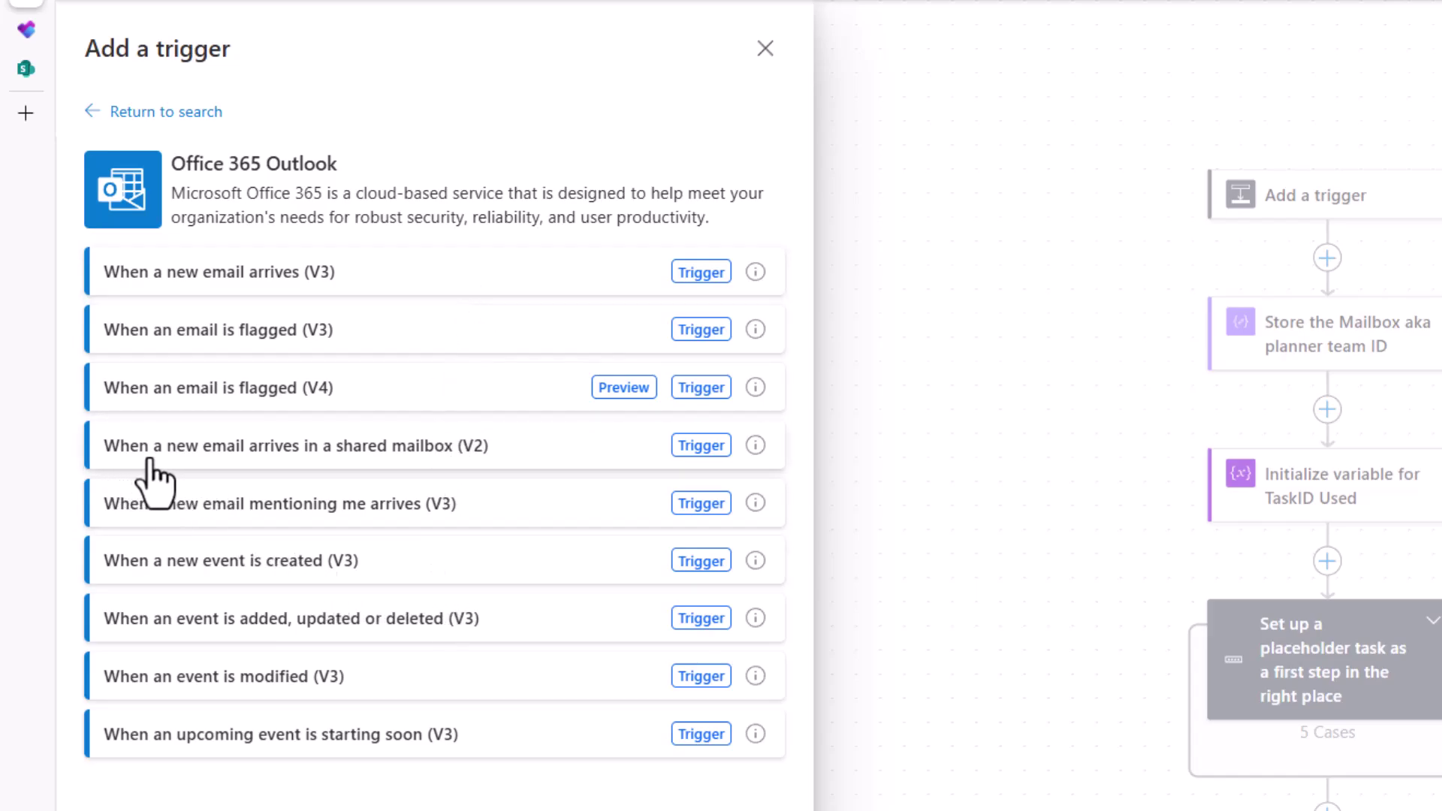
{"action": "left_click", "coordinate": [557, 449]}
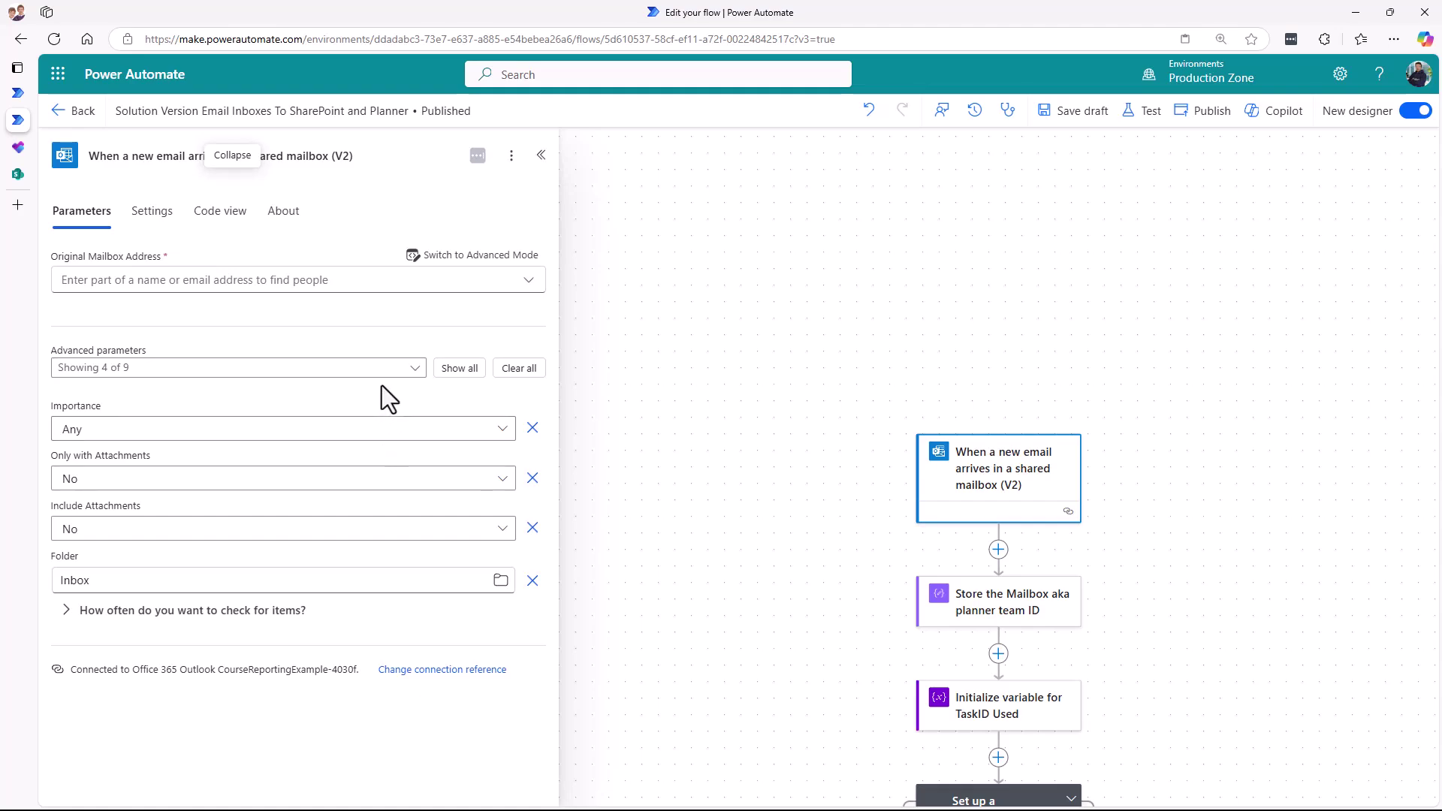
- Try to enter both m365testshared and m365testshared2 as the trigger's Original Mailbox Address
{"action": "left_click", "coordinate": [373, 278]}
{"action": "type", "text": "m365"}
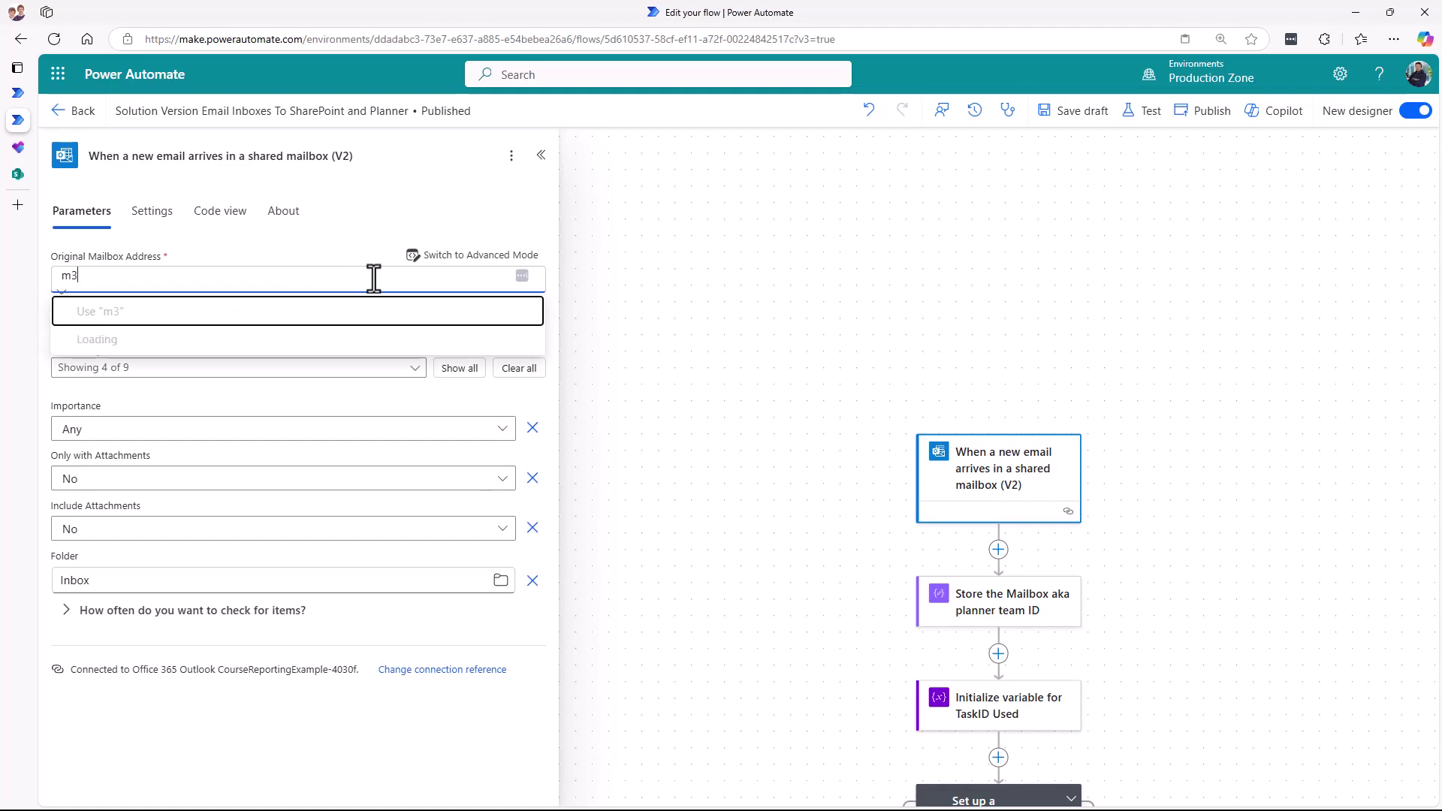
{"action": "left_click", "coordinate": [242, 355]}
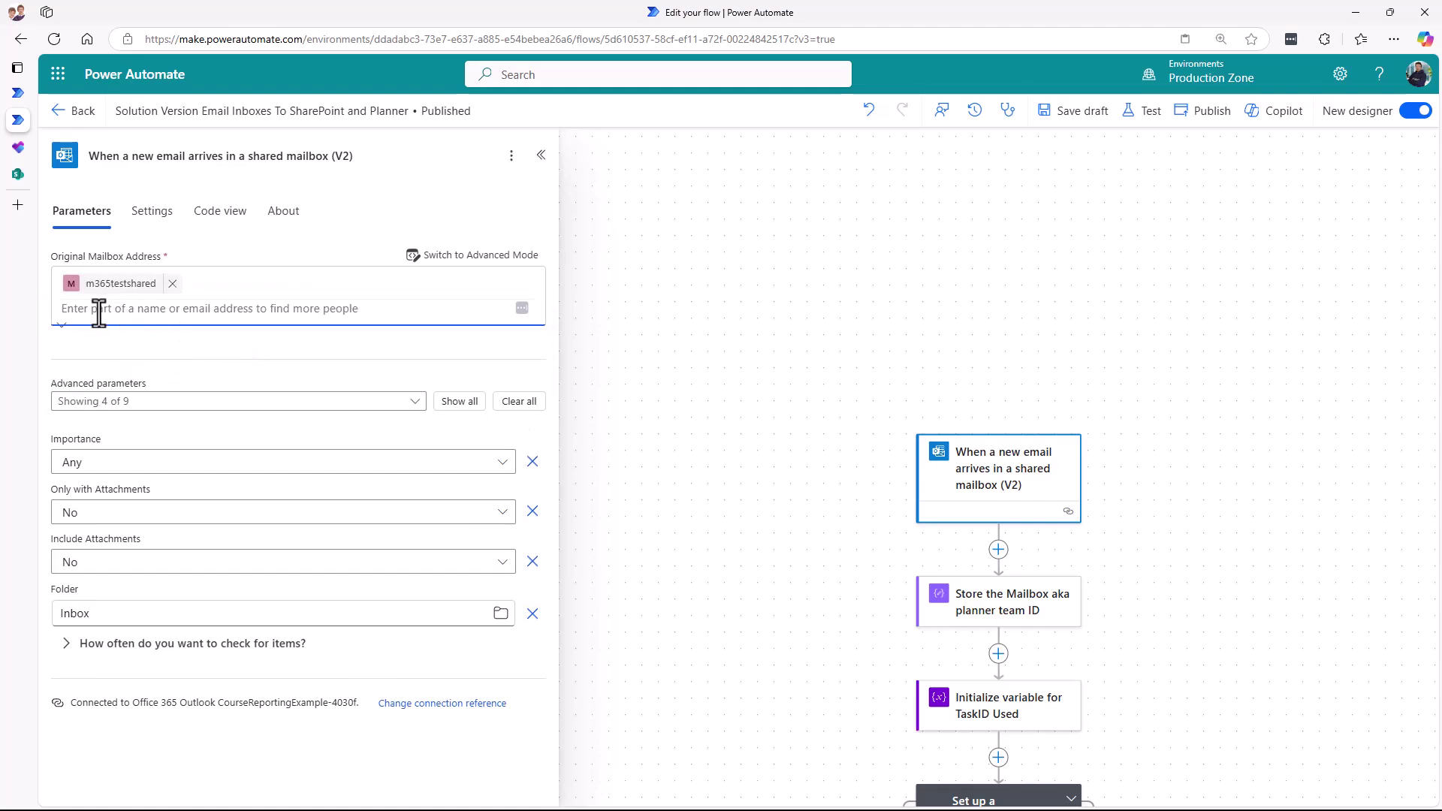
{"action": "type", "text": "m365"}
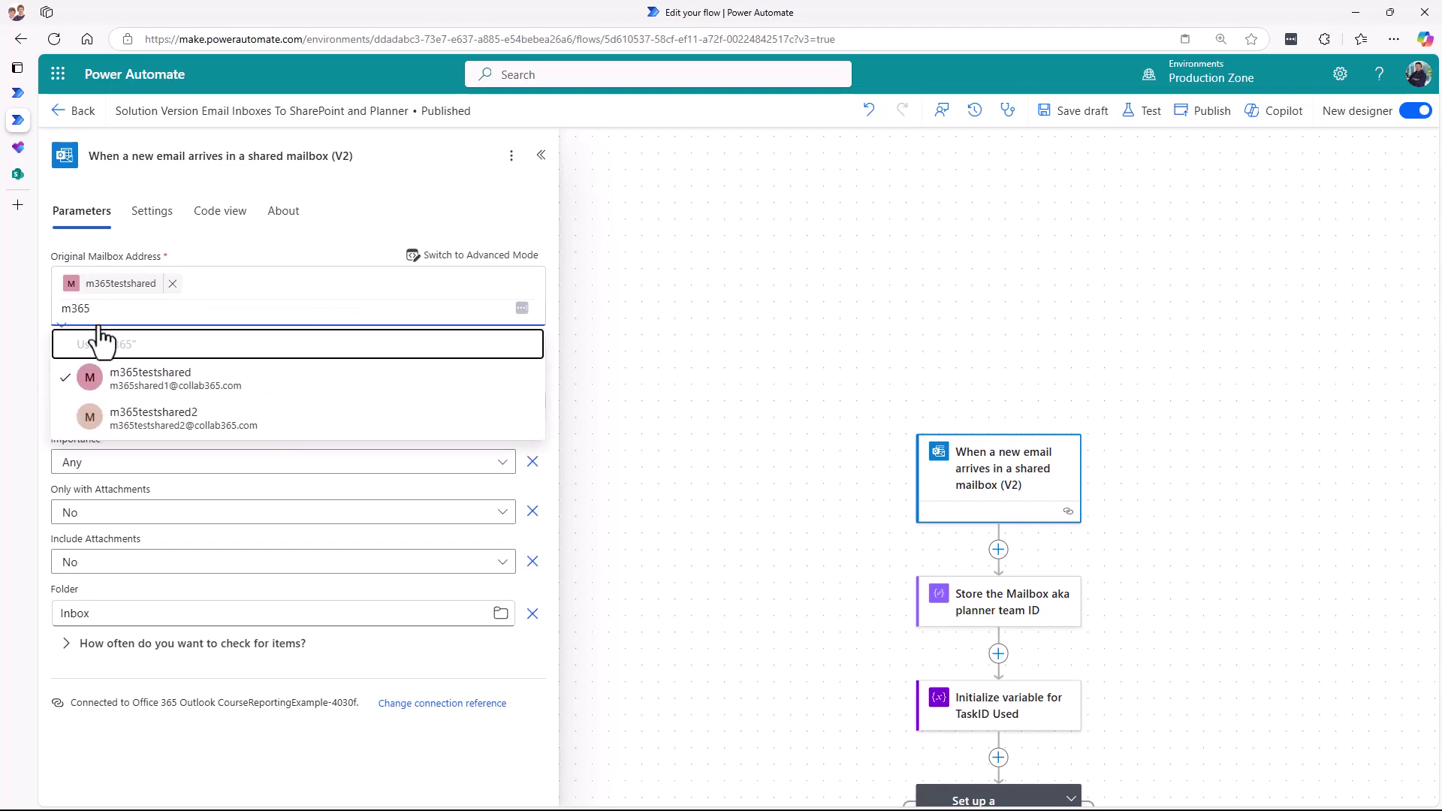
{"action": "left_click", "coordinate": [137, 422]}
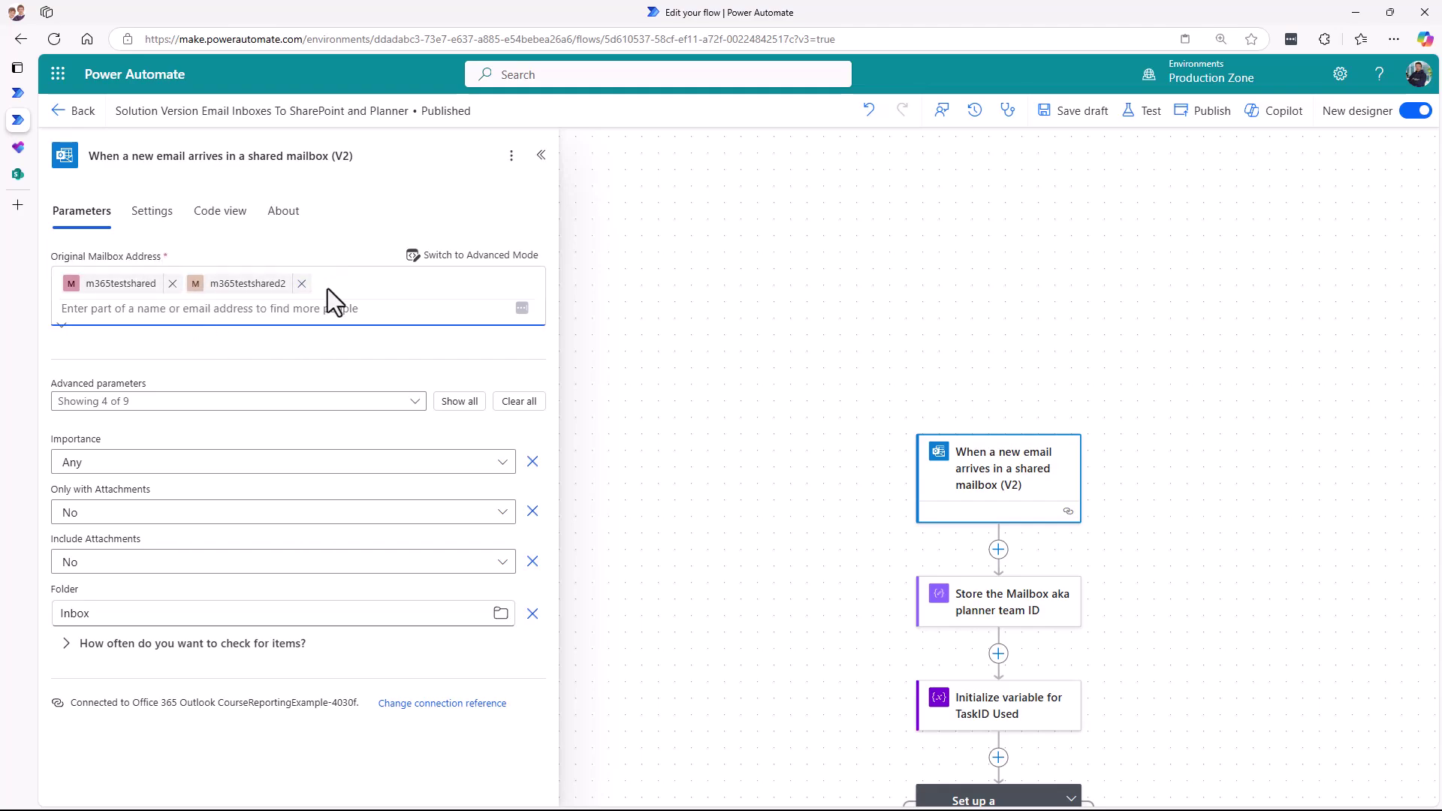
- Delete the "When a new email arrives in a shared mailbox (V2)" trigger from the flow
{"action": "left_click", "coordinate": [511, 156]}
{"action": "left_click", "coordinate": [546, 241]}
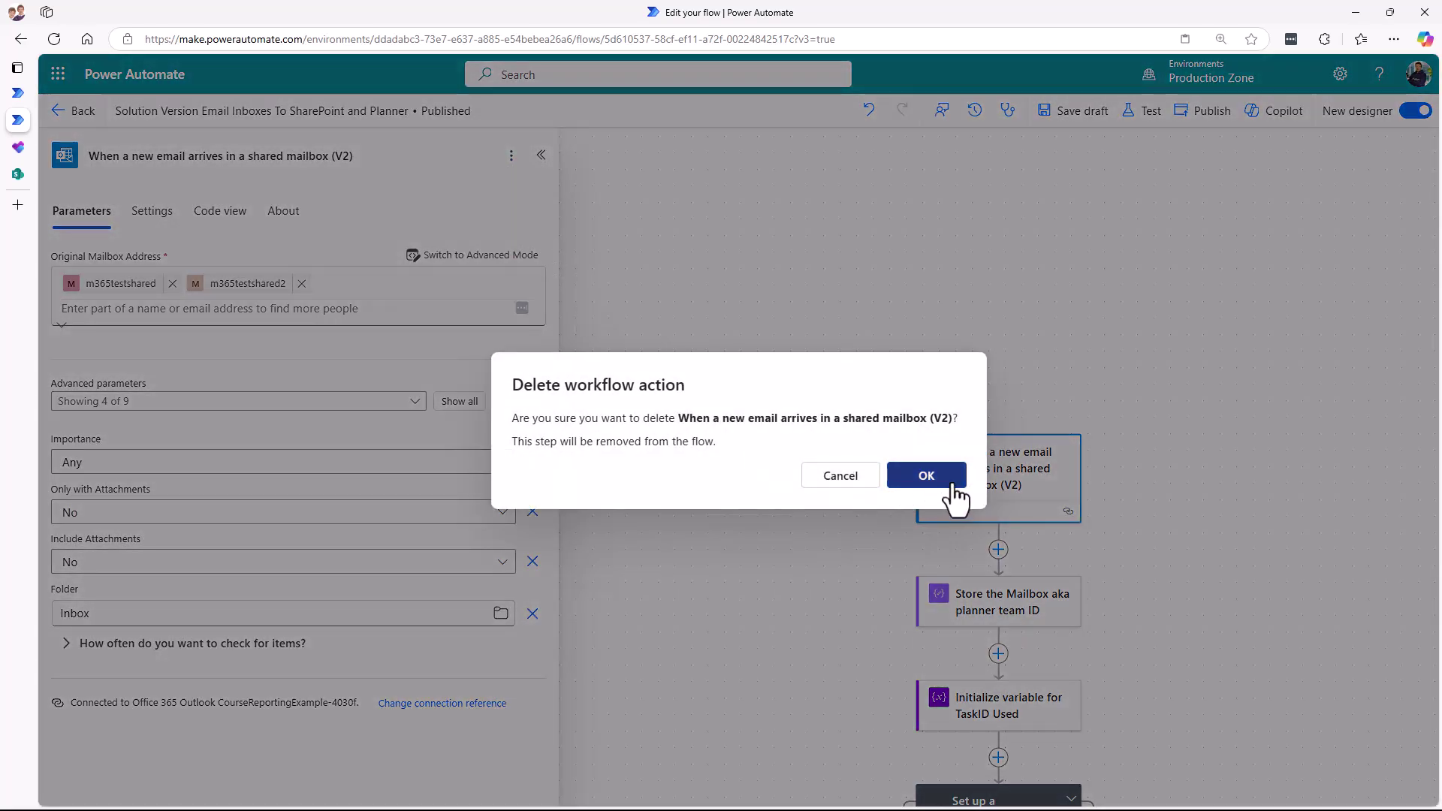
{"action": "left_click", "coordinate": [947, 487]}
- Search the triggers for "email" and add Office 365 Outlook's "When a new email arrives (V3)" as the flow's trigger
{"action": "left_click", "coordinate": [1058, 459]}
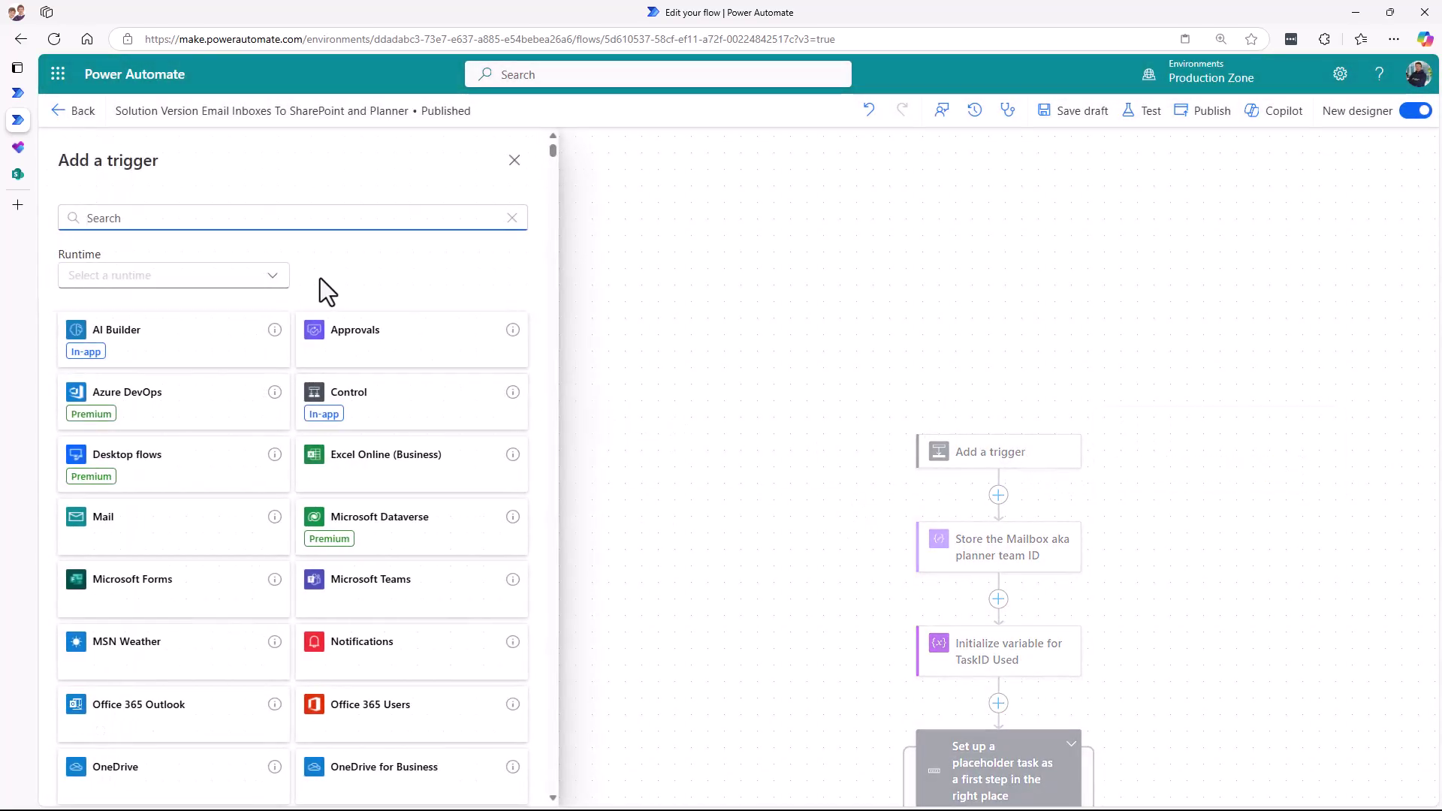
{"action": "type", "text": "email"}
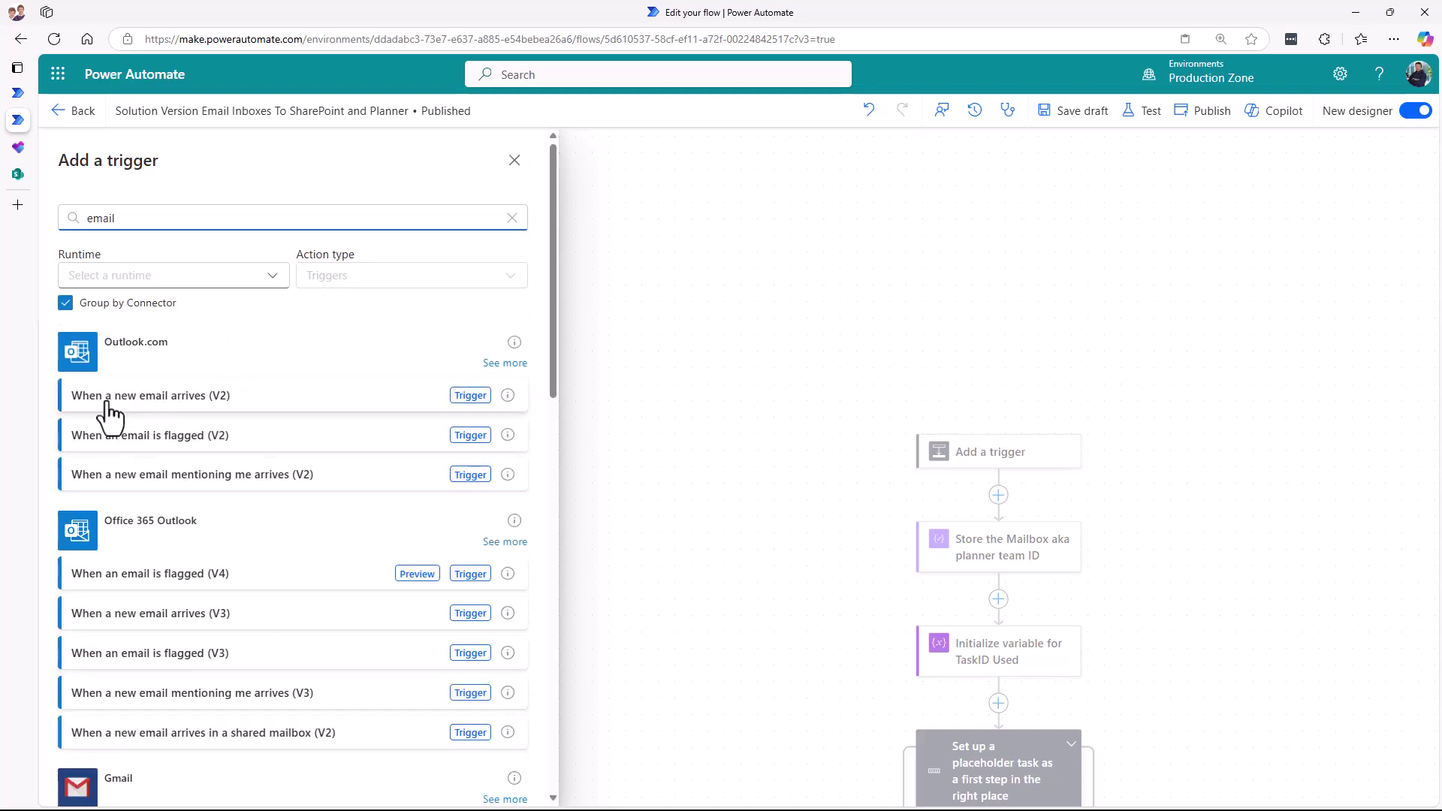
{"action": "left_click", "coordinate": [238, 615]}
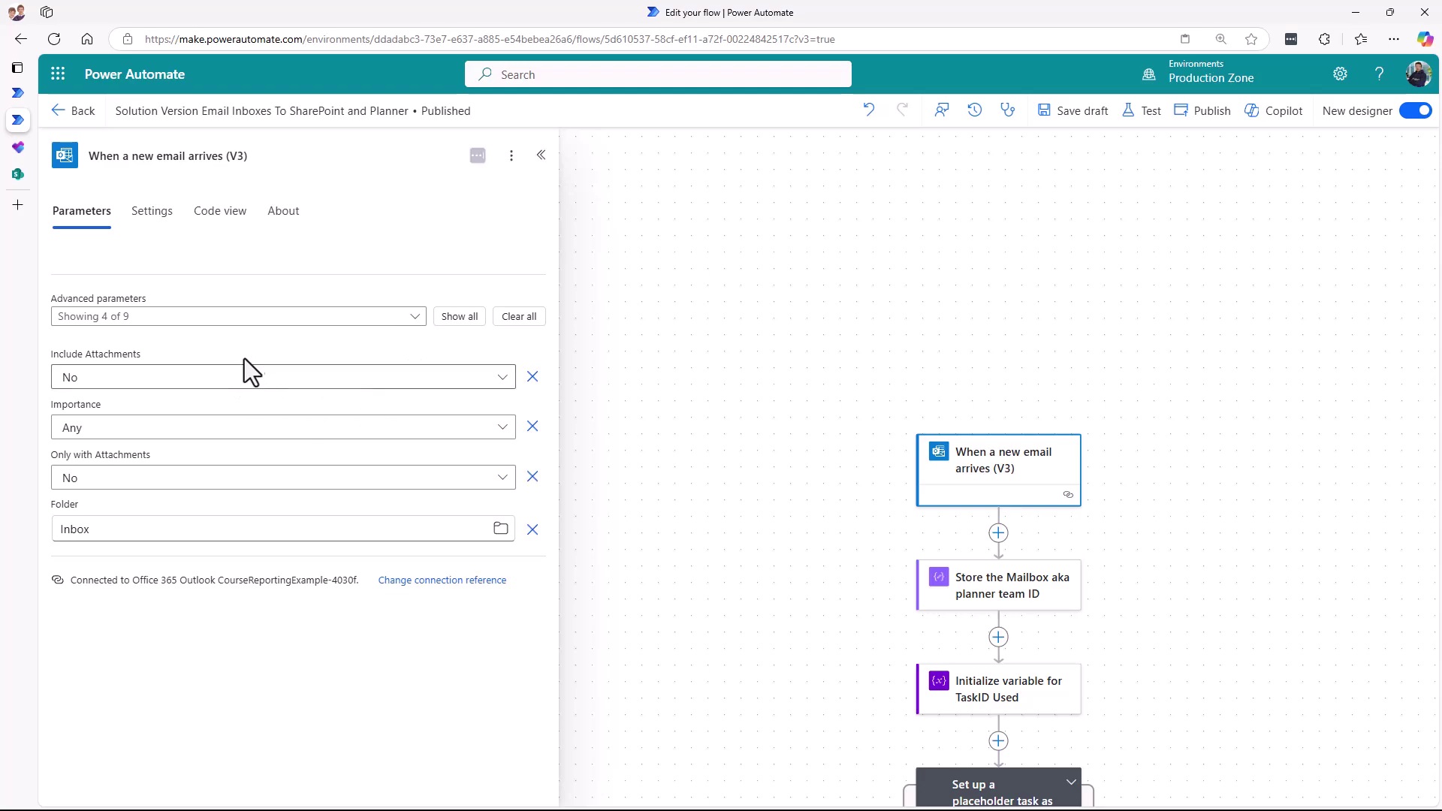
- Show all advanced parameters of the V3 email trigger and set To to the mailboxes m365testshared and m365testshared2
{"action": "left_click", "coordinate": [460, 317]}
{"action": "left_click", "coordinate": [133, 376]}
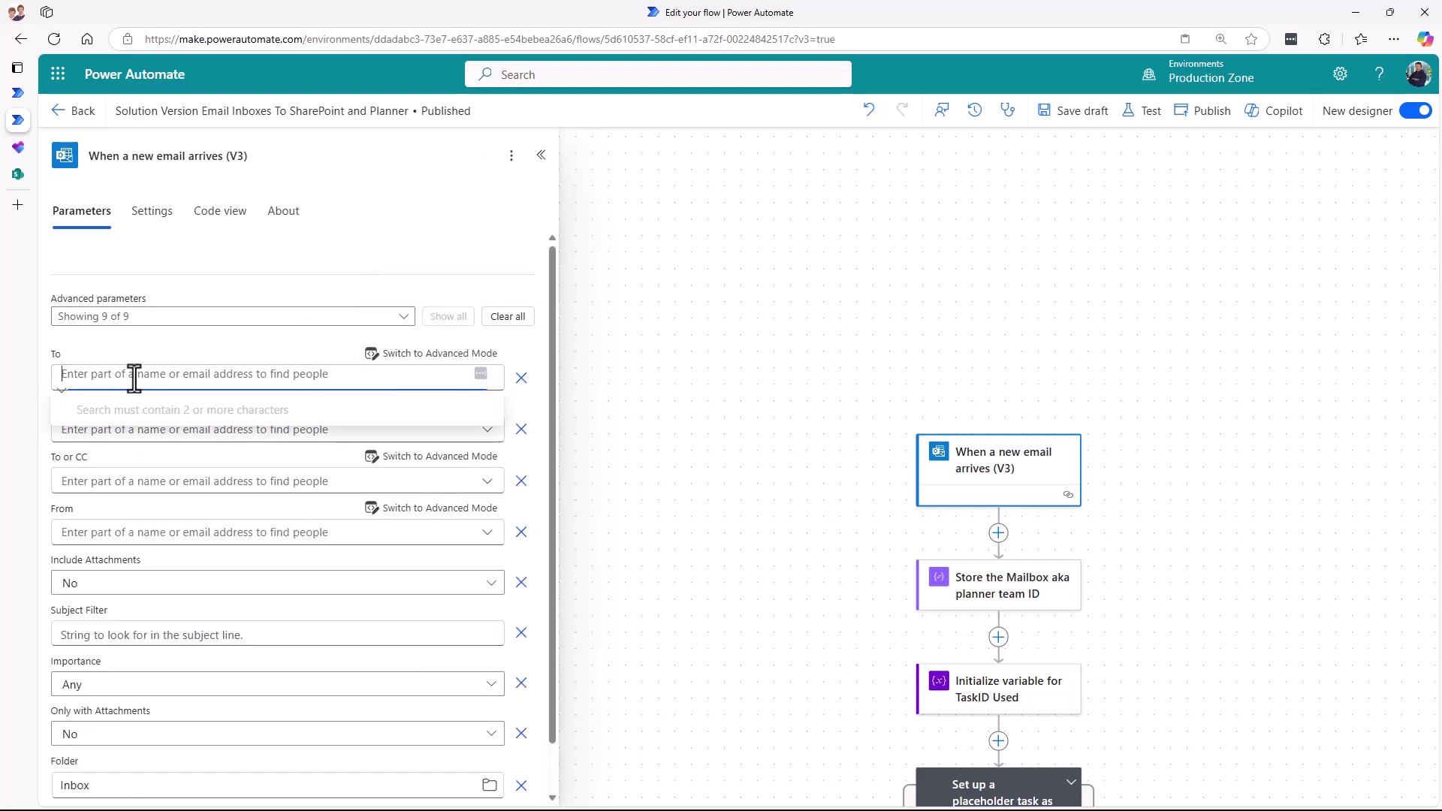
{"action": "type", "text": "m365"}
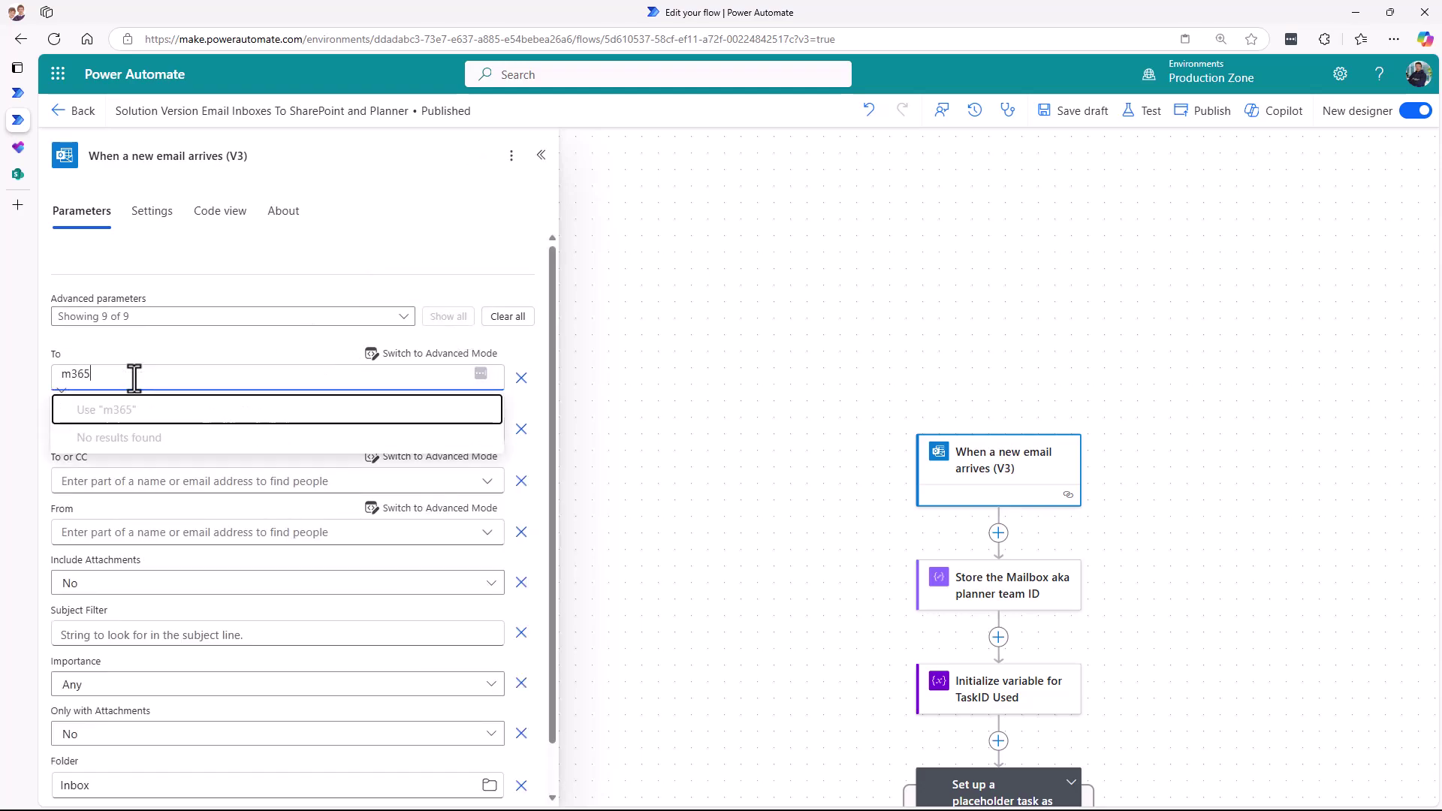
{"action": "left_click", "coordinate": [139, 447]}
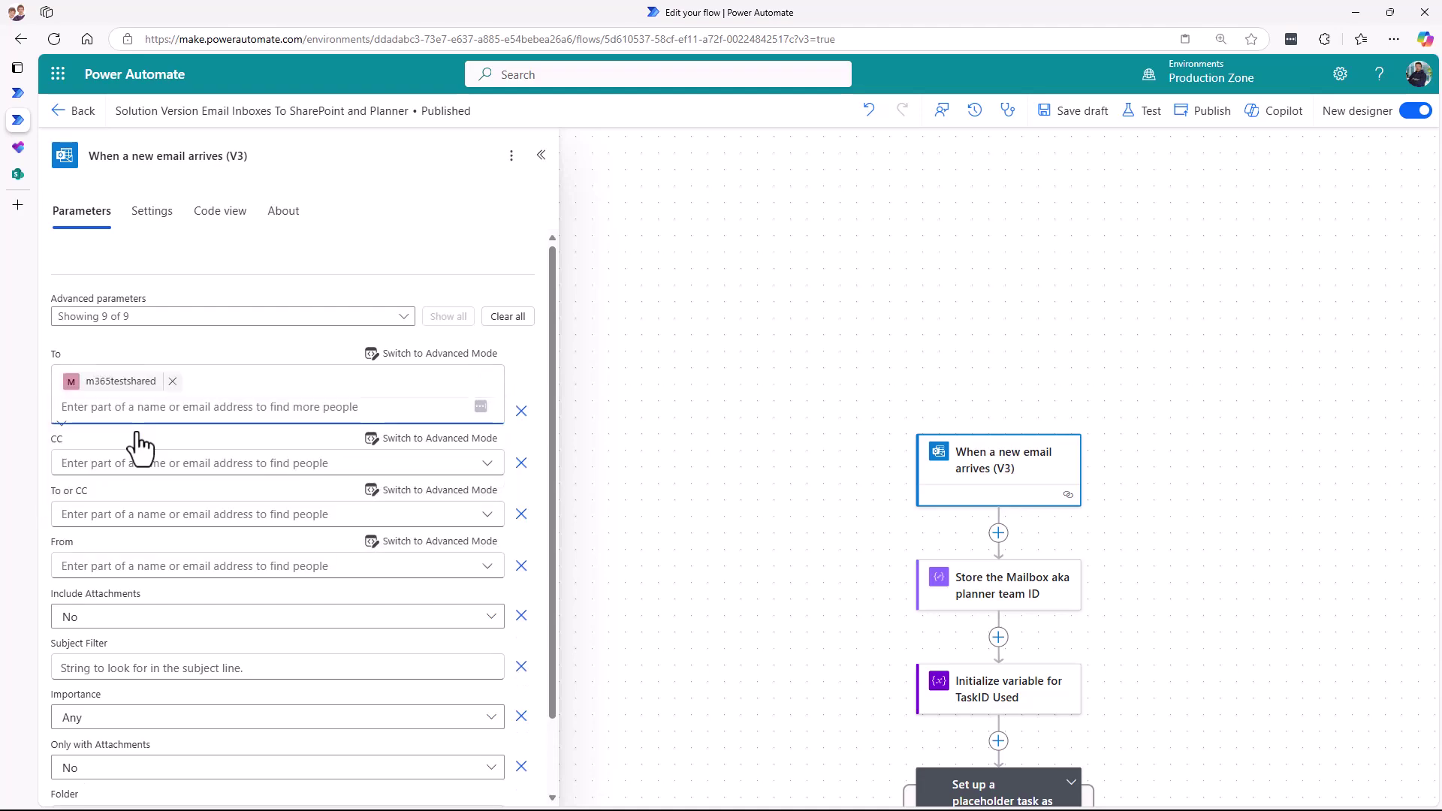
{"action": "type", "text": "m365"}
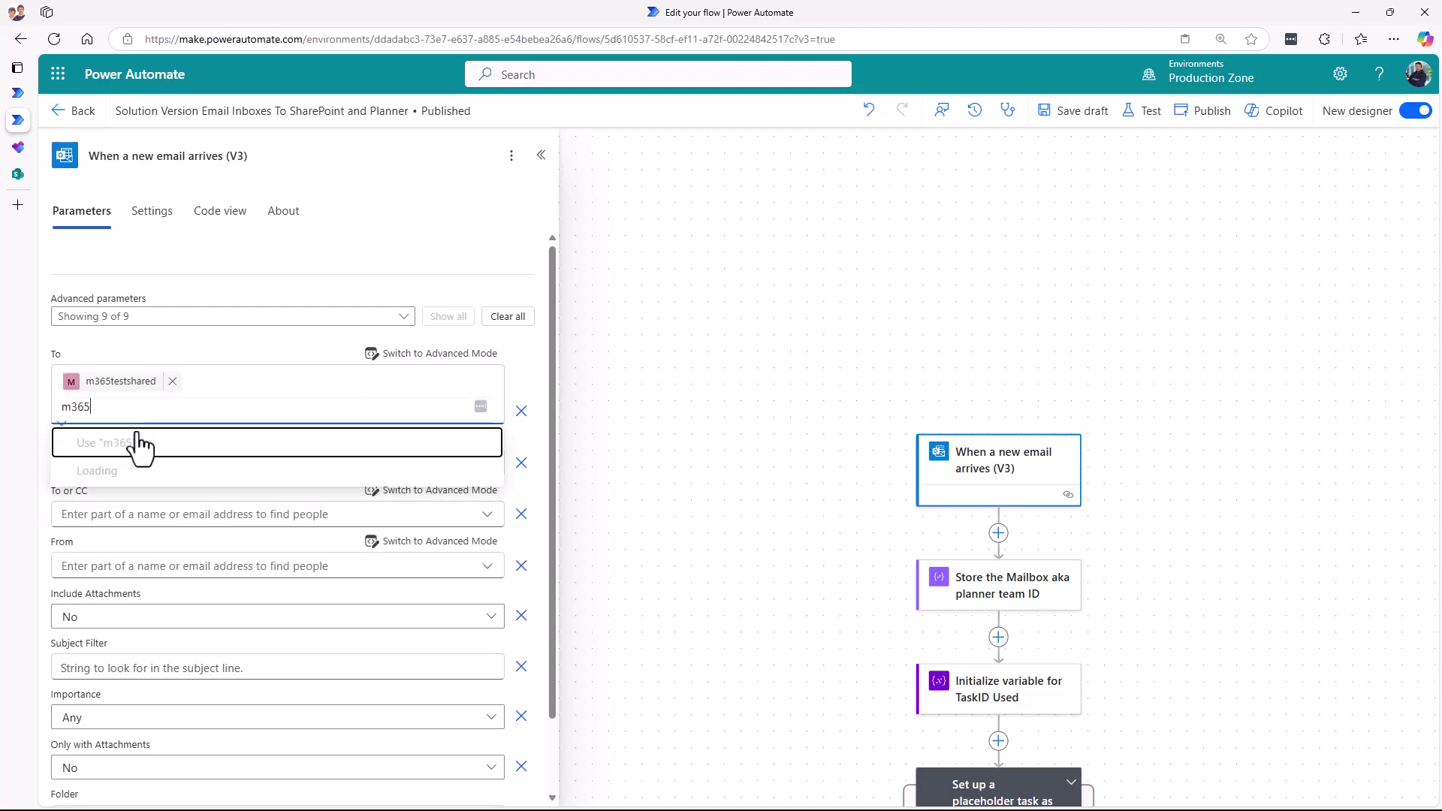
{"action": "left_click", "coordinate": [148, 519]}
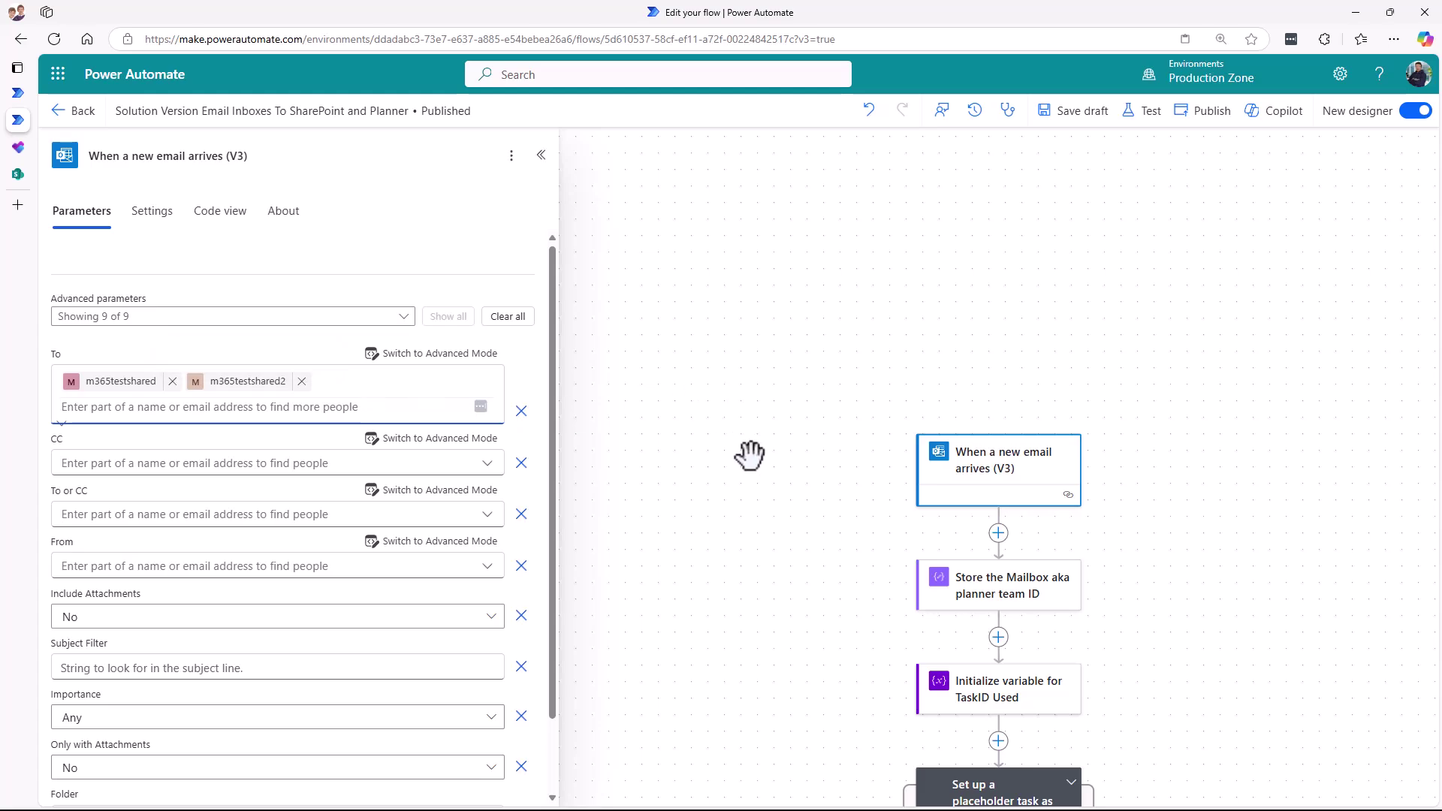
{"action": "left_click_drag", "start_coordinate": [766, 512], "coordinate": [676, 393]}
- Switch to the Exchange admin center and examine the email forwarding settings of the m365testshared shared mailbox
{"action": "left_click", "coordinate": [18, 174]}
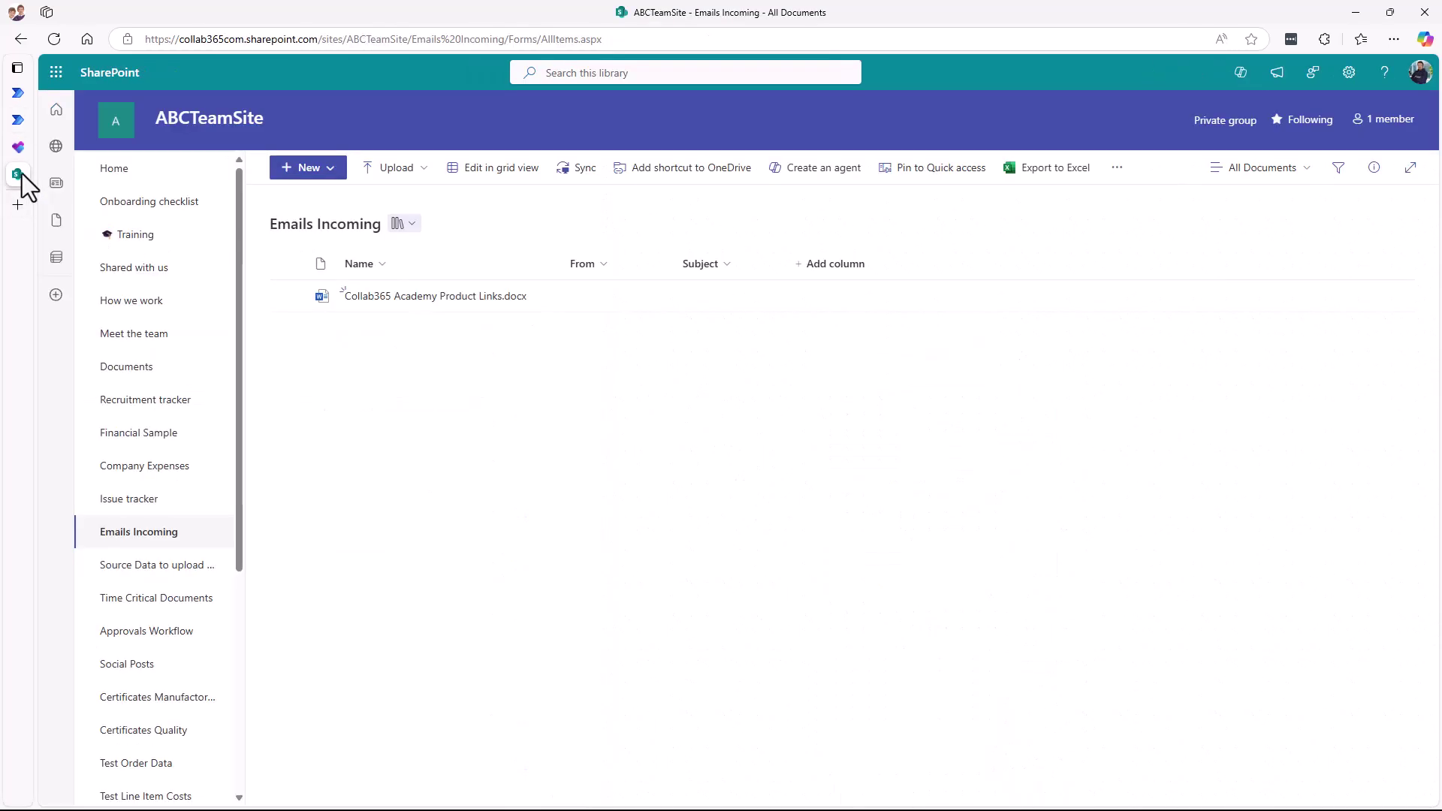
{"action": "left_click", "coordinate": [55, 72]}
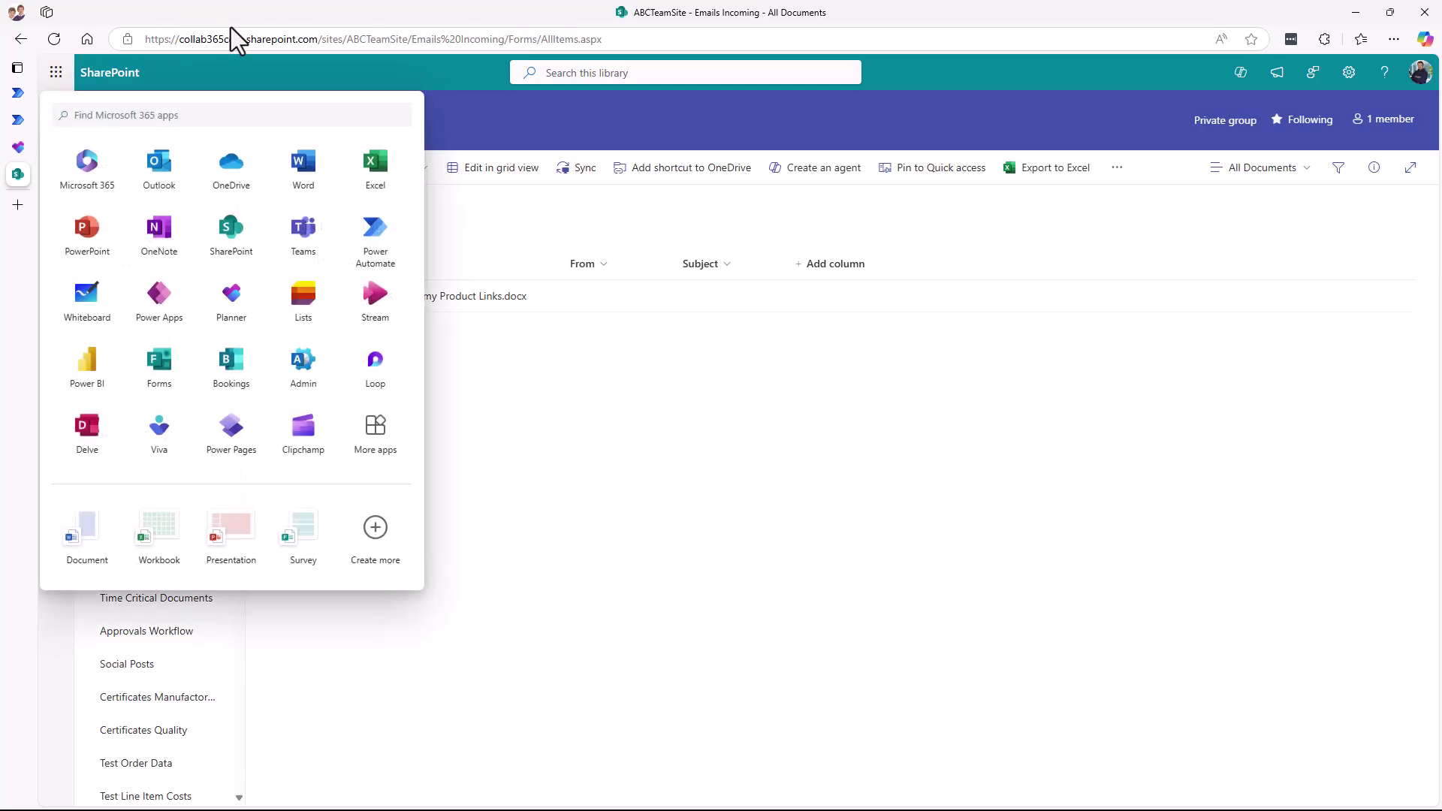
{"action": "left_click", "coordinate": [237, 39]}
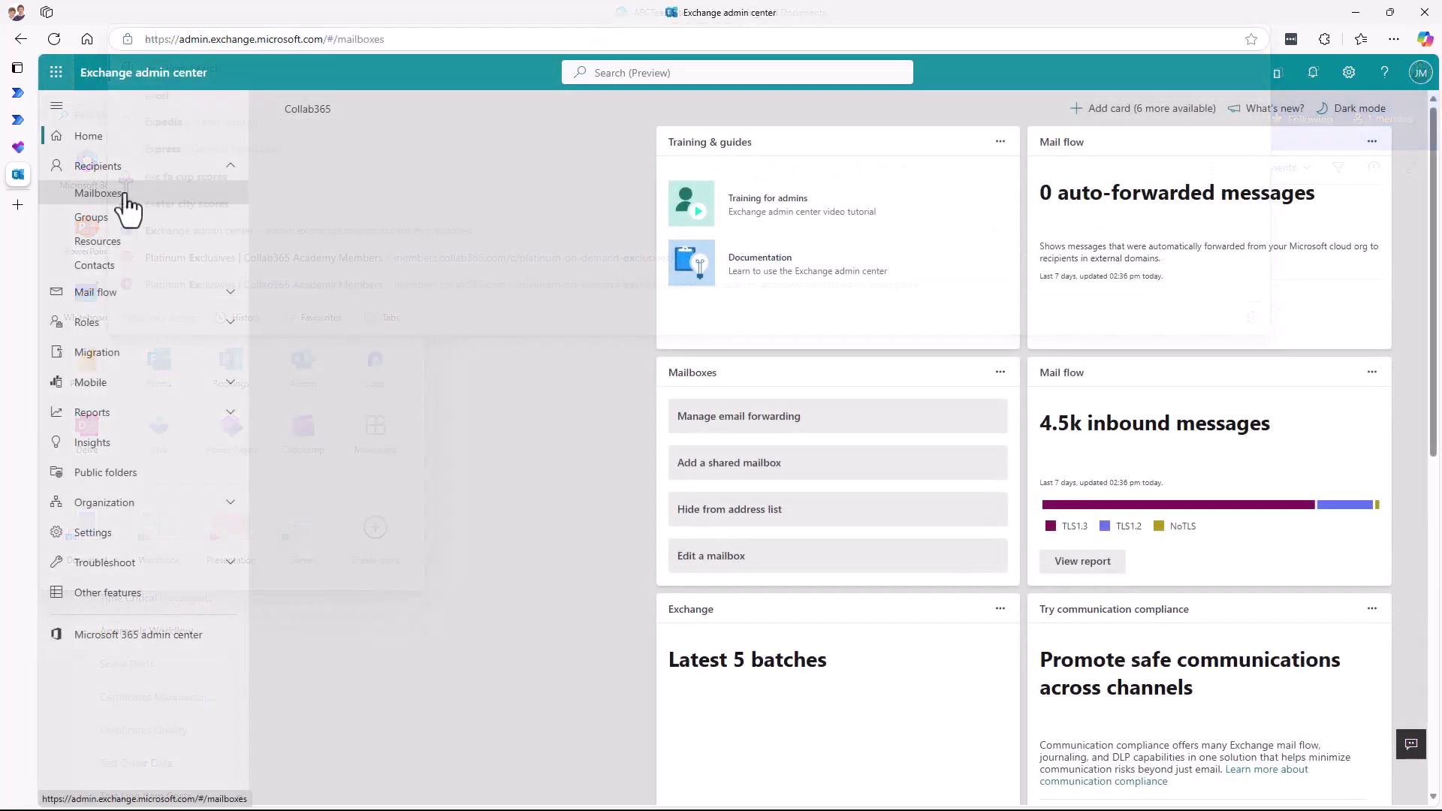
{"action": "left_click", "coordinate": [114, 195]}
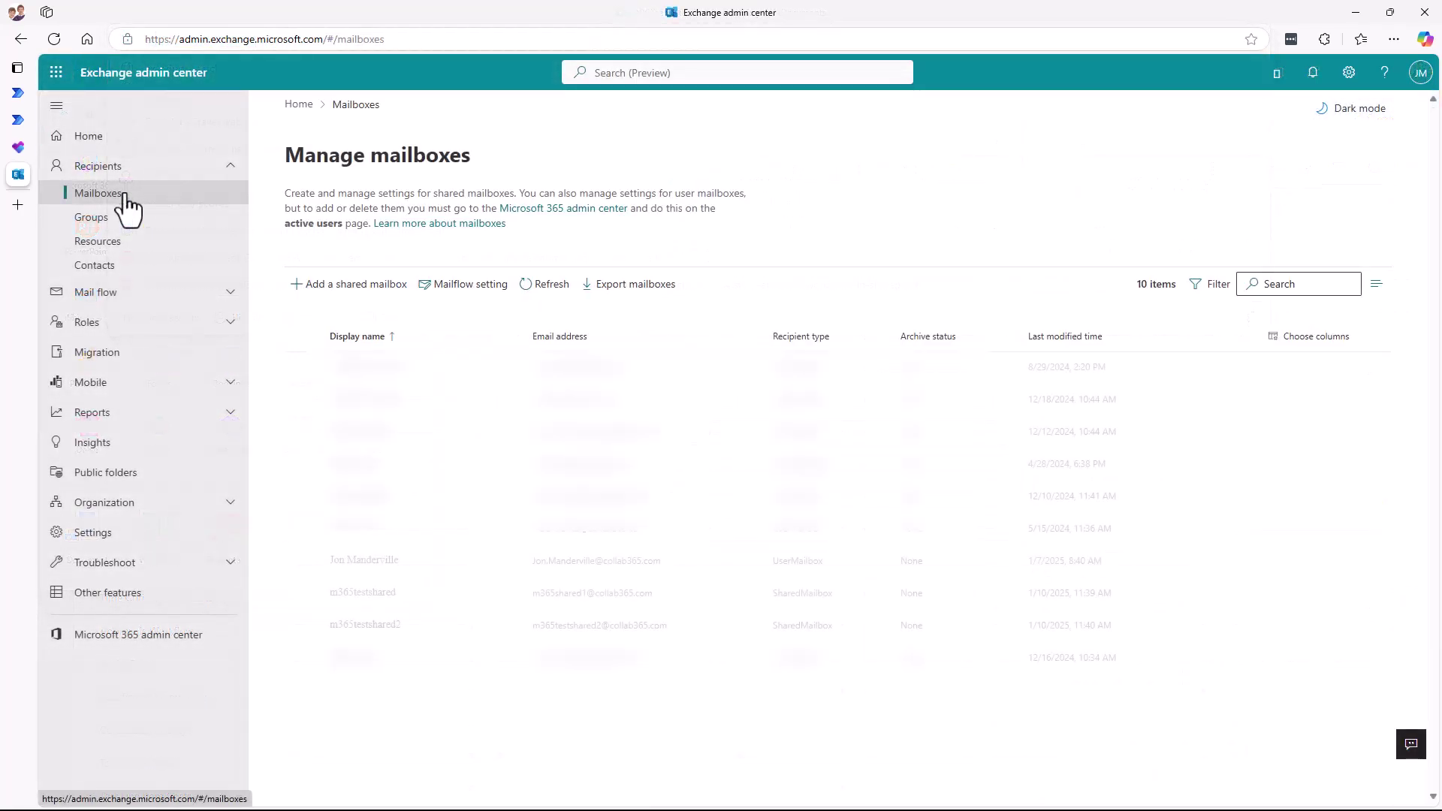
{"action": "left_click", "coordinate": [377, 595]}
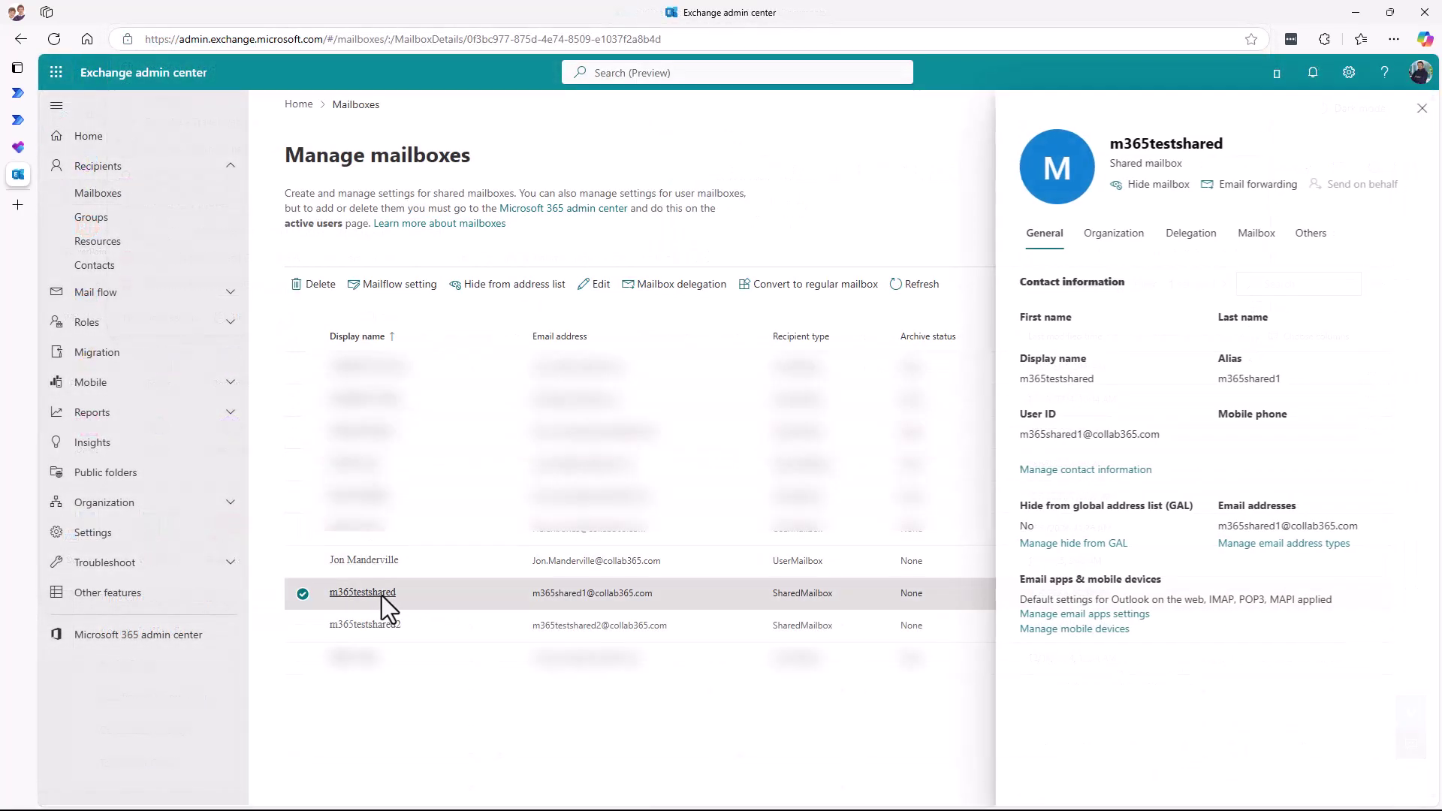
{"action": "left_click", "coordinate": [1250, 185]}
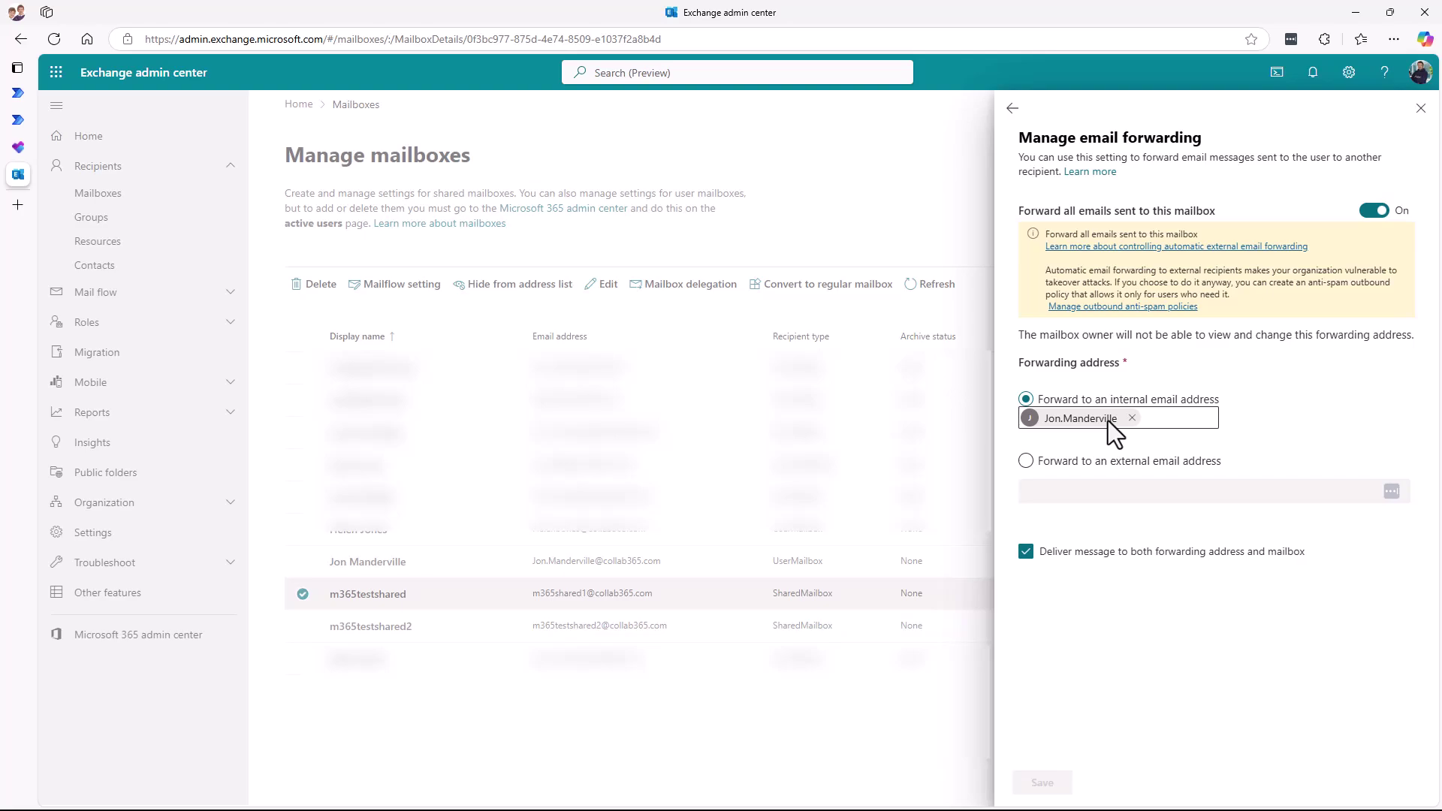
- Return to the flow in Power Automate and check which Office 365 Outlook connection reference the email trigger uses, keeping the current one
{"action": "left_click", "coordinate": [26, 120]}
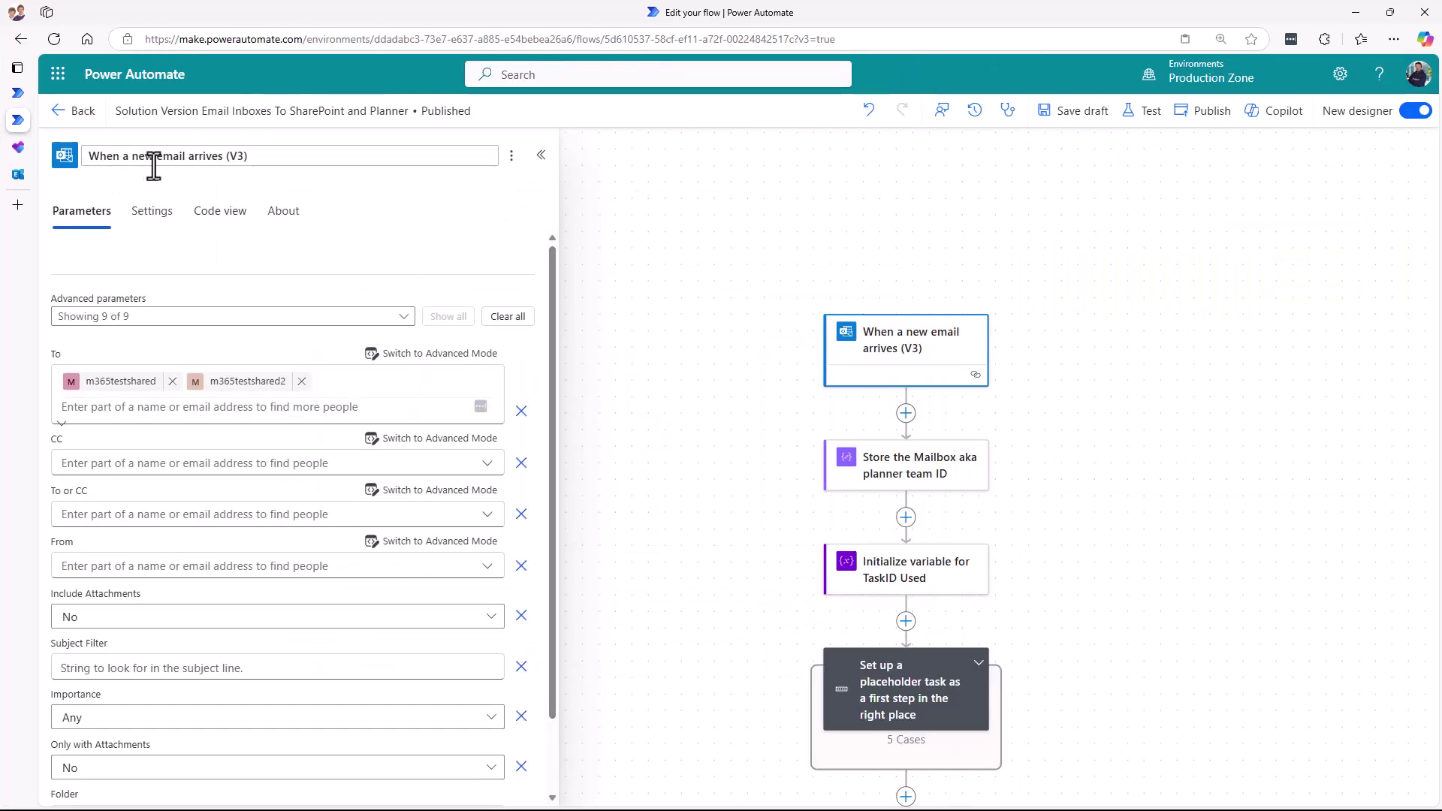
{"action": "scroll", "coordinate": [522, 348], "scroll_direction": "down", "scroll_amount": 3}
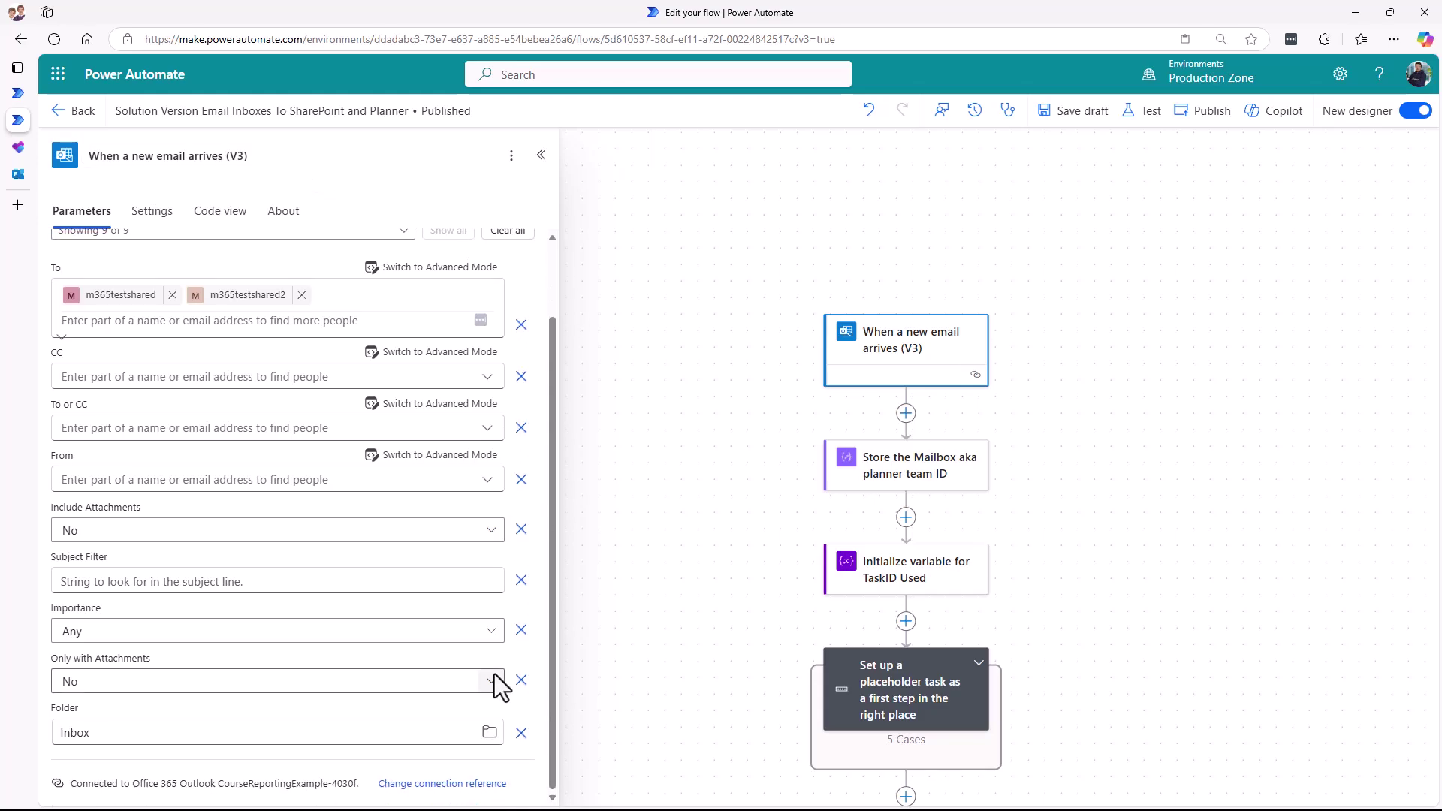
{"action": "left_click", "coordinate": [405, 783]}
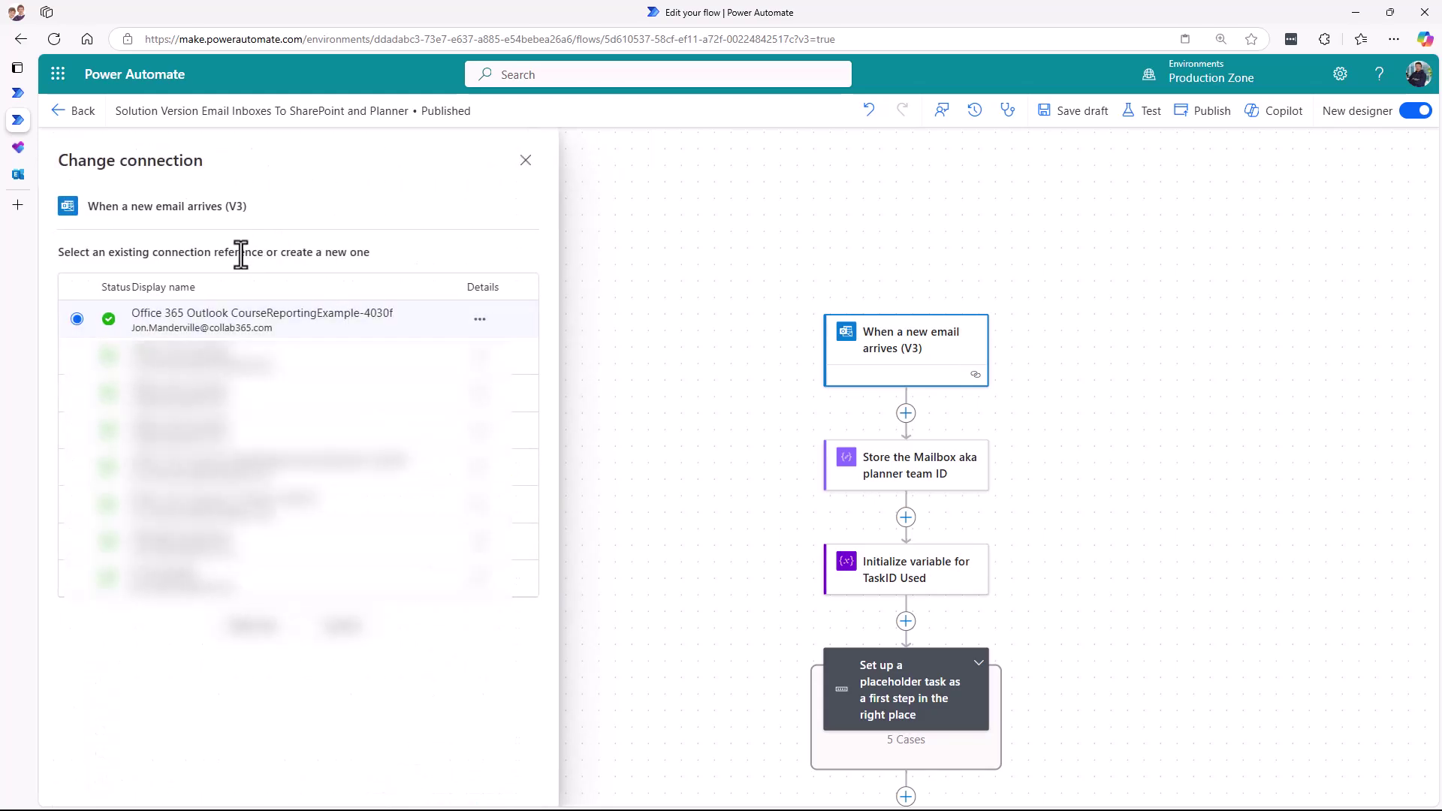
{"action": "left_click", "coordinate": [283, 329]}
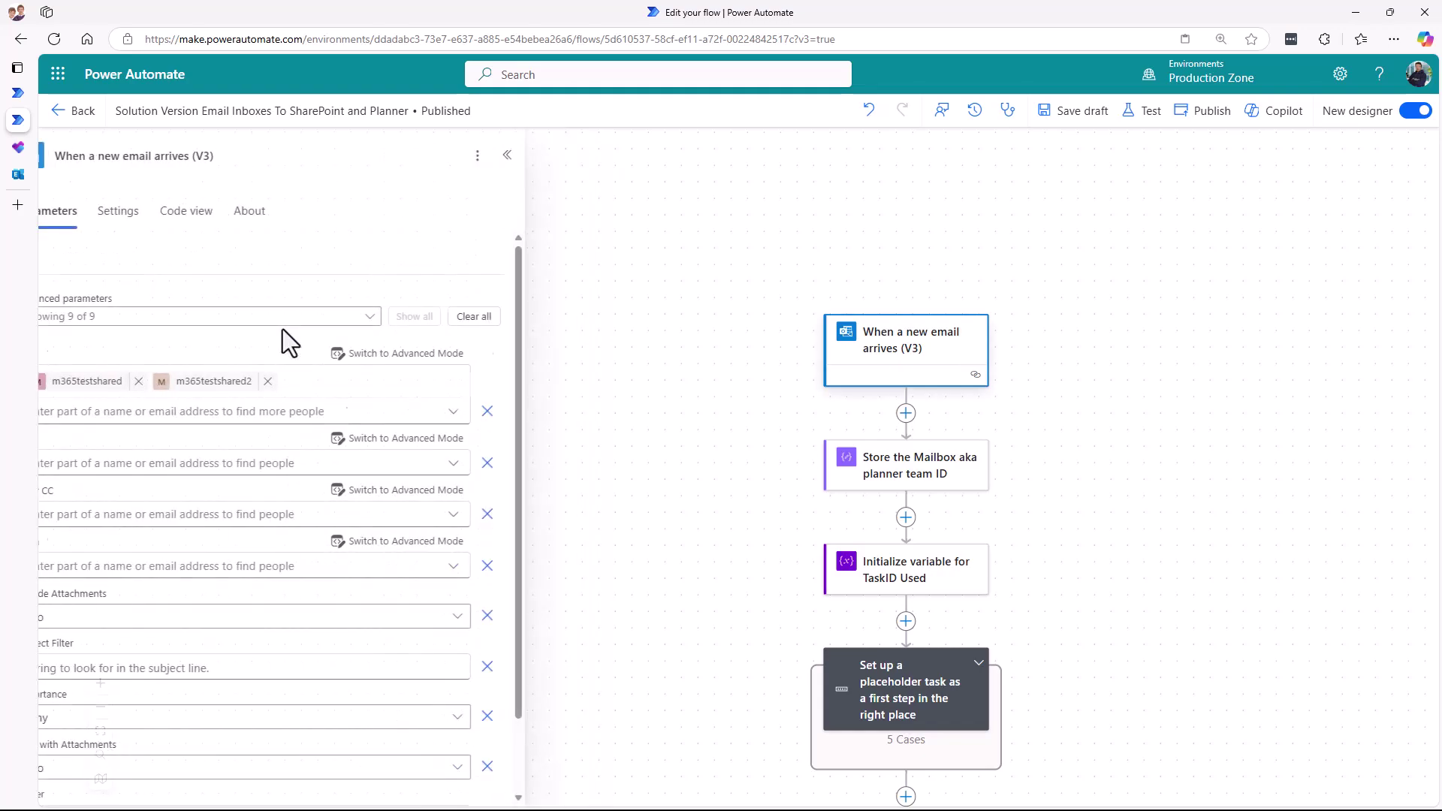
{"action": "left_click", "coordinate": [603, 316]}
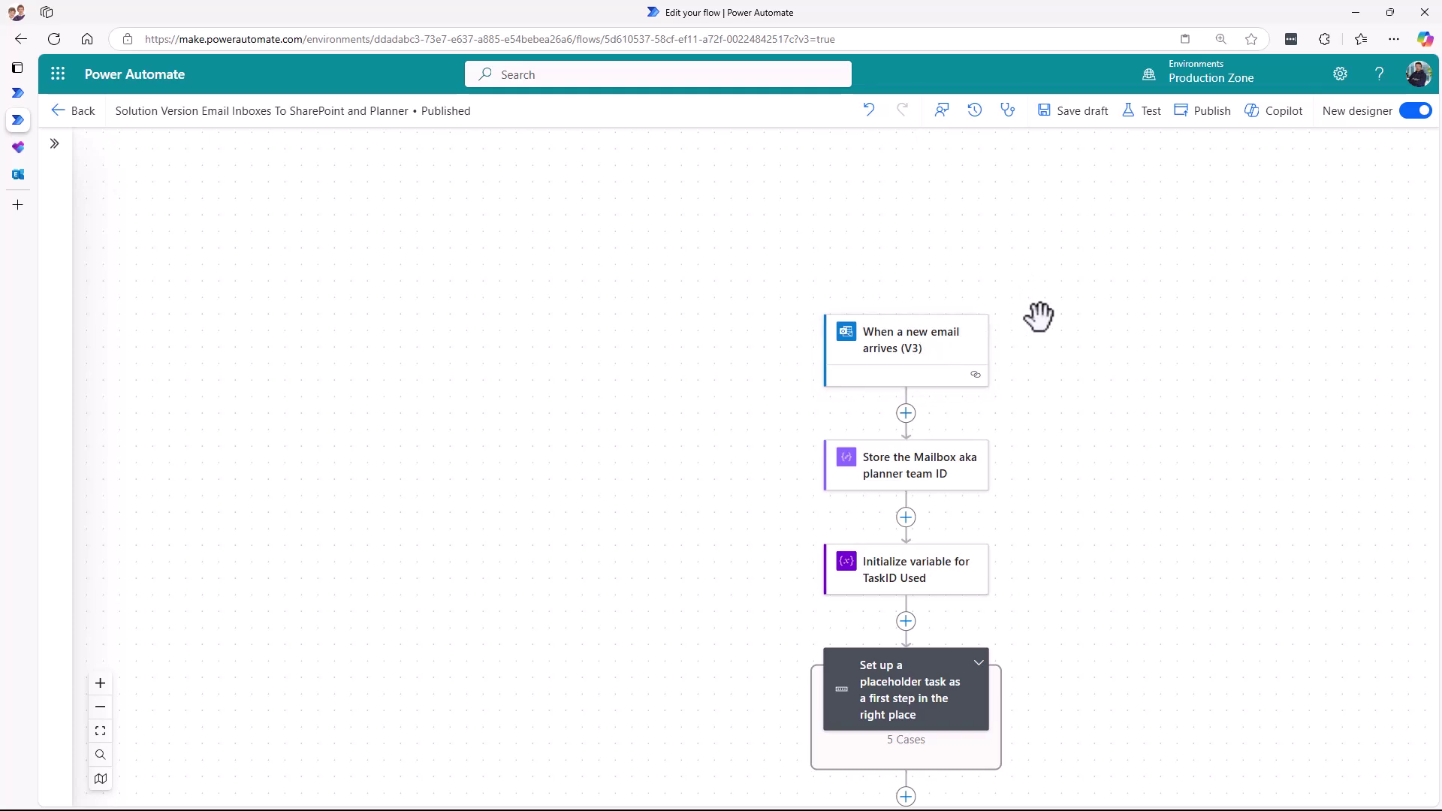
- Set the Inputs of the "Store the Mailbox aka planner team ID" action to the email trigger's To dynamic value
{"action": "left_click", "coordinate": [907, 375]}
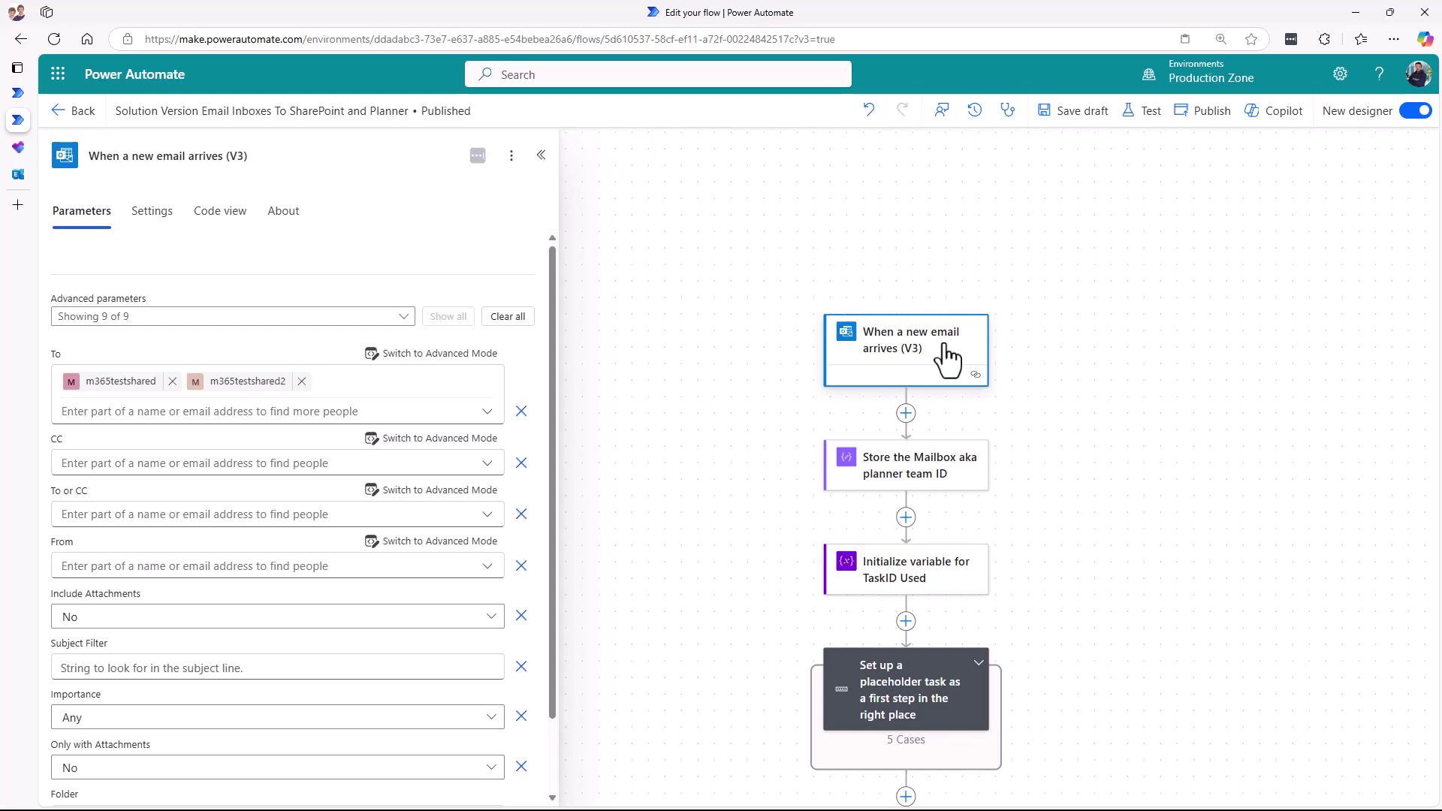
{"action": "left_click_drag", "start_coordinate": [1111, 624], "coordinate": [1072, 533]}
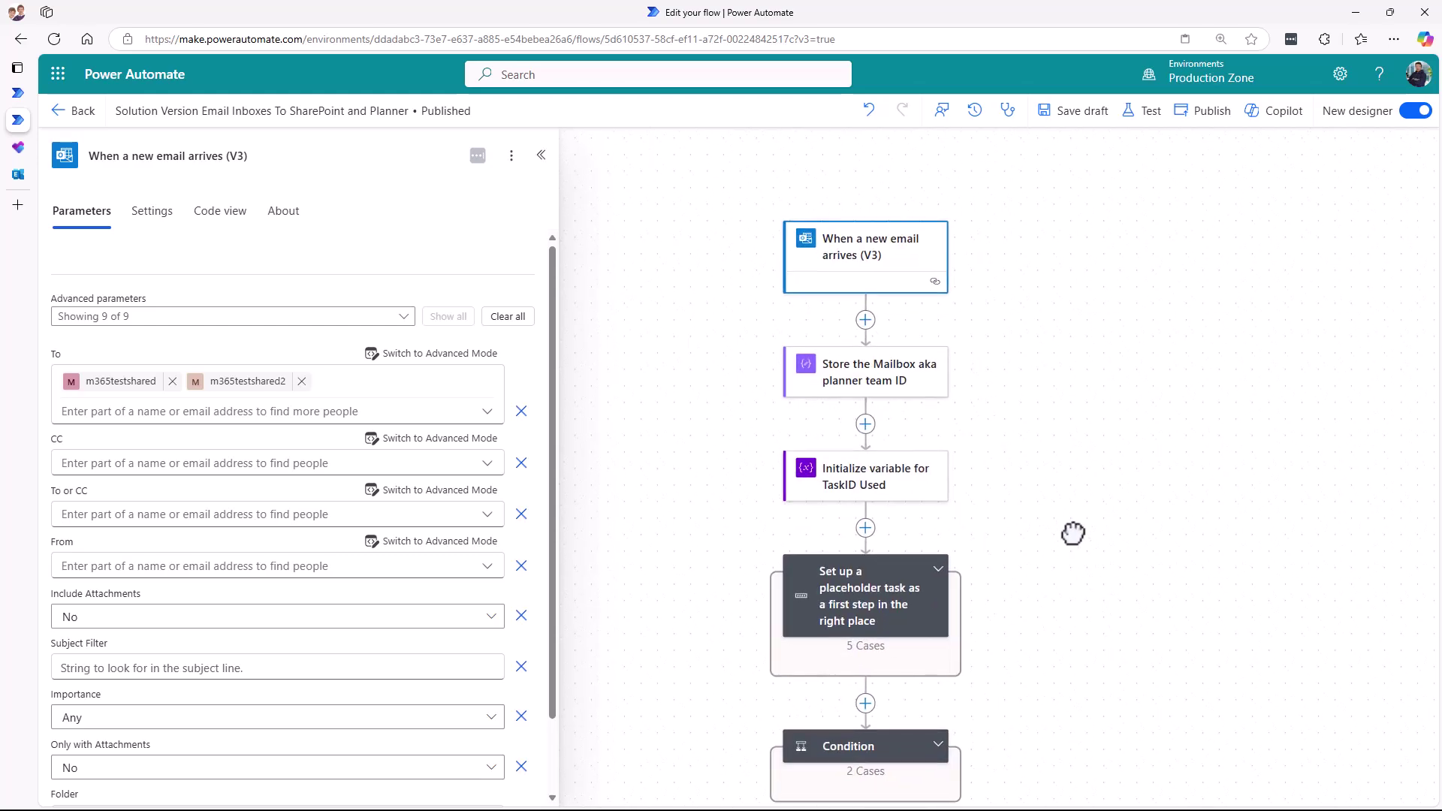
{"action": "left_click", "coordinate": [898, 390]}
{"action": "left_click", "coordinate": [406, 288]}
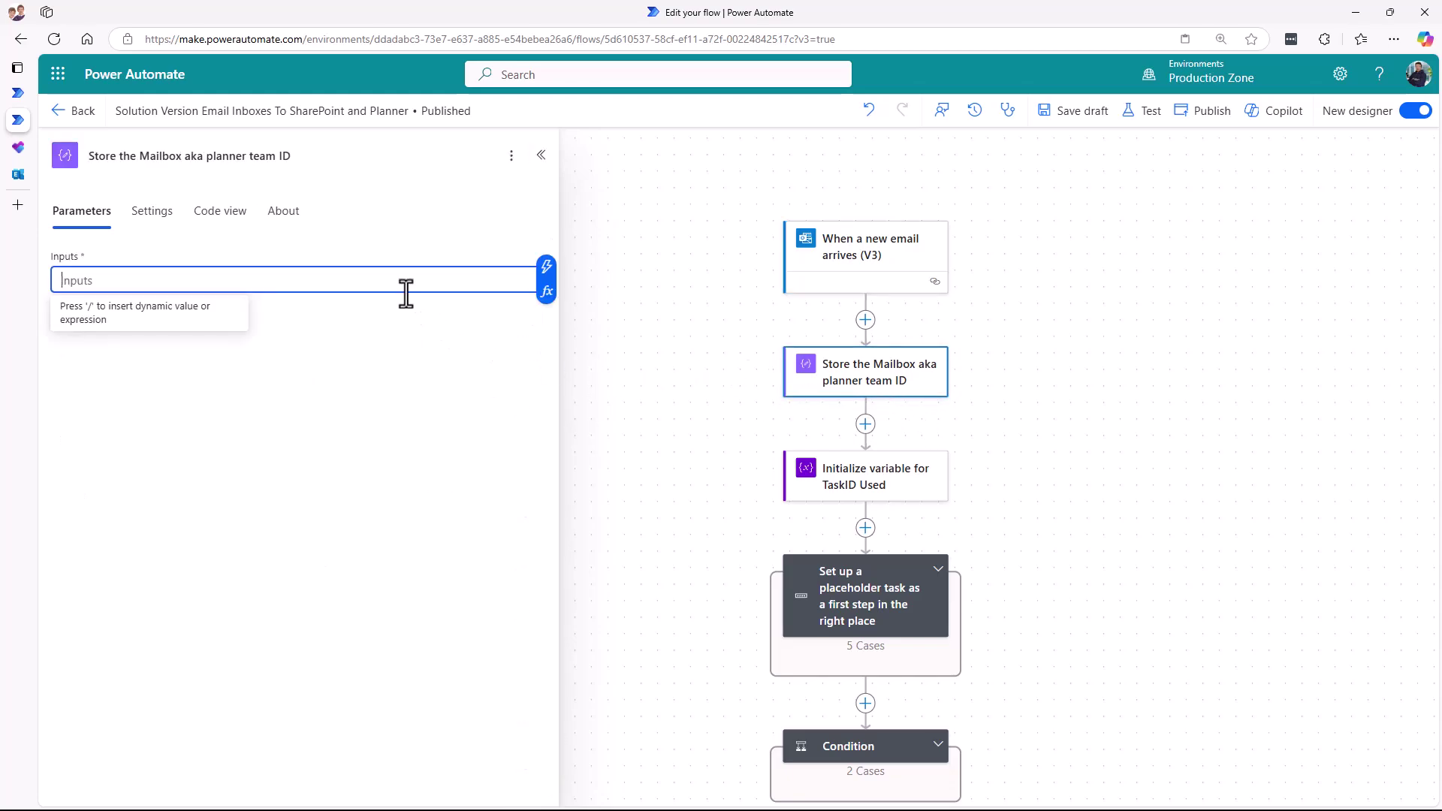
{"action": "left_click", "coordinate": [546, 267]}
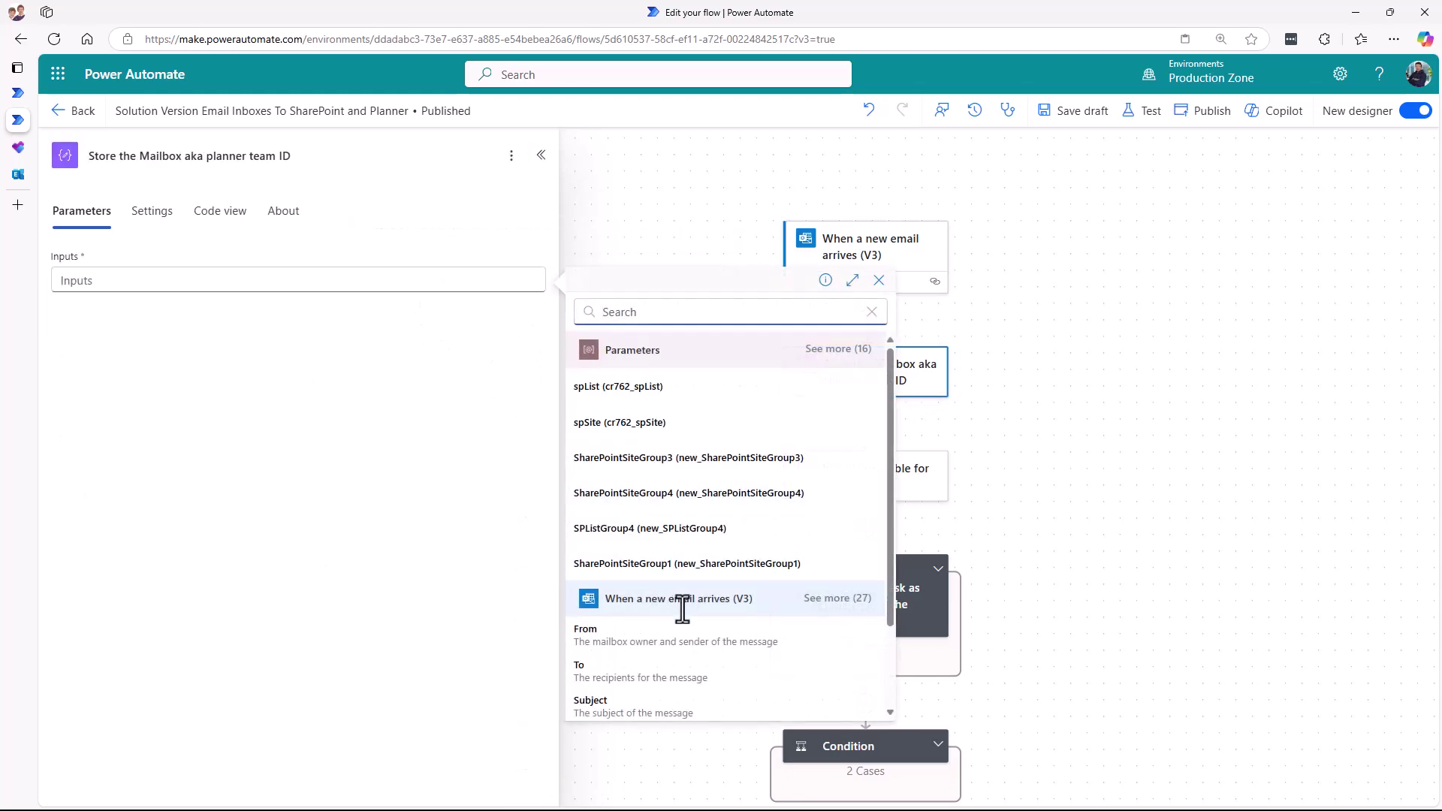
{"action": "left_click", "coordinate": [632, 675]}
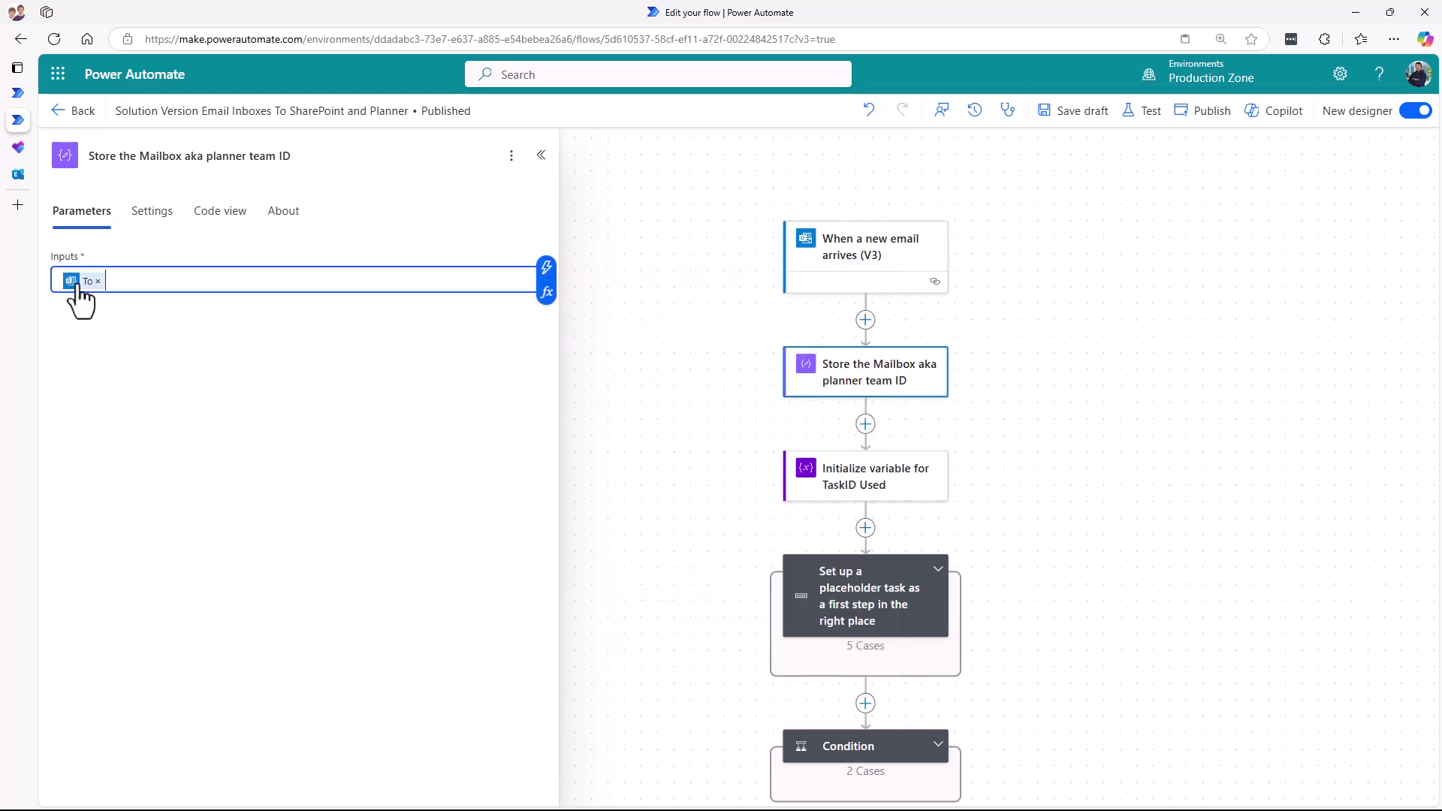
{"action": "left_click_drag", "start_coordinate": [641, 395], "coordinate": [640, 394]}
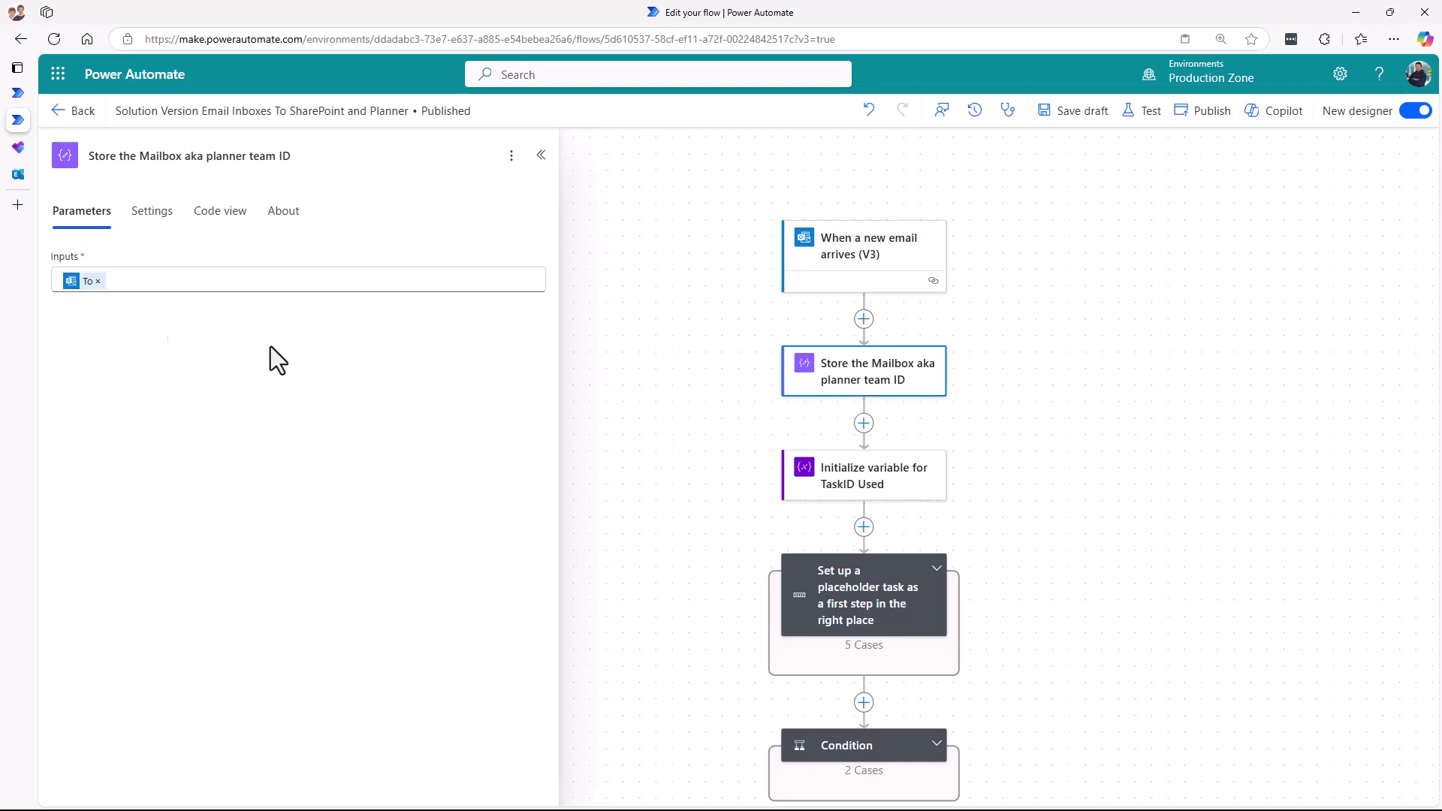
- Expand the "Set up a placeholder task" switch and its "Create a task on m365shared board" case to examine their actions
{"action": "left_click_drag", "start_coordinate": [1132, 717], "coordinate": [1113, 553]}
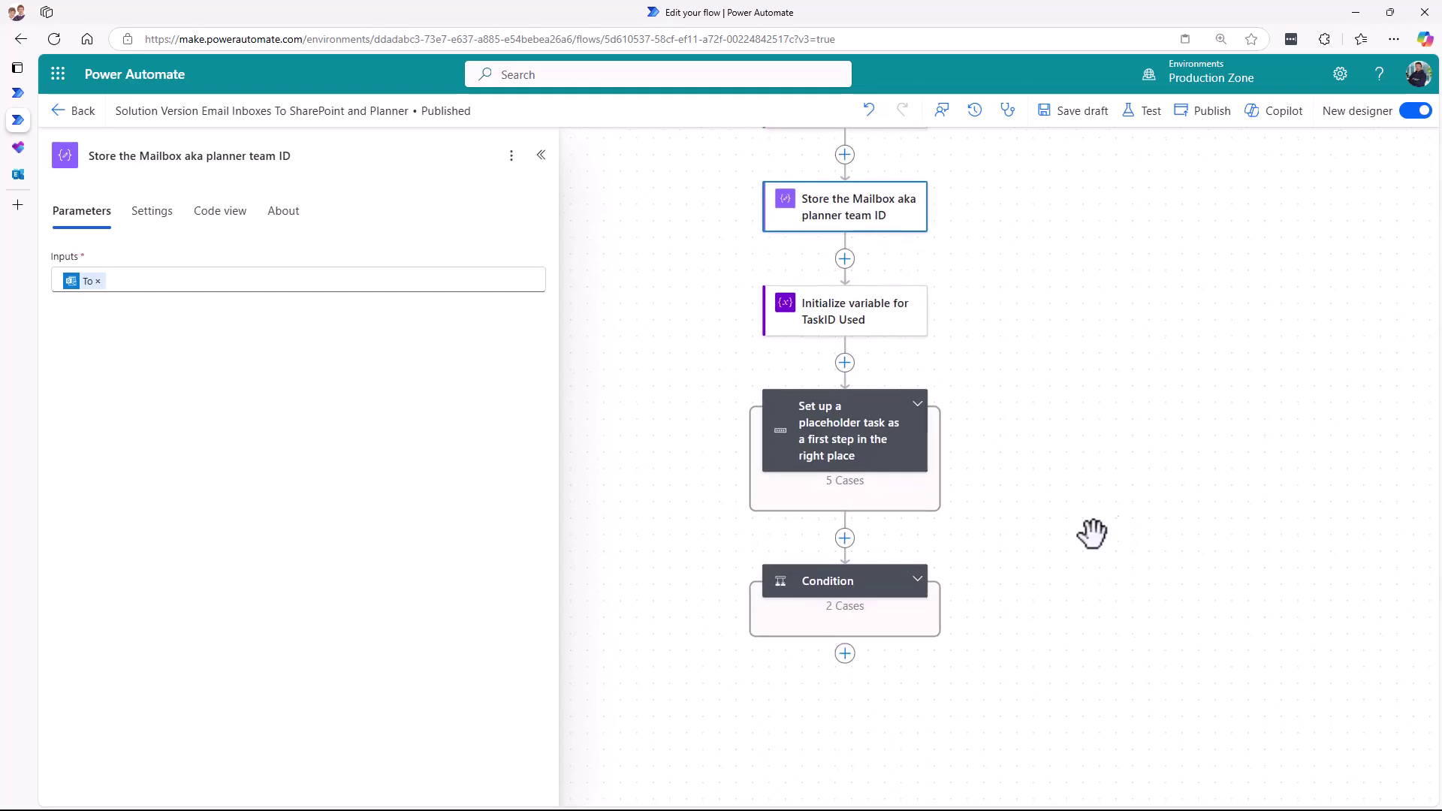
{"action": "left_click", "coordinate": [916, 409]}
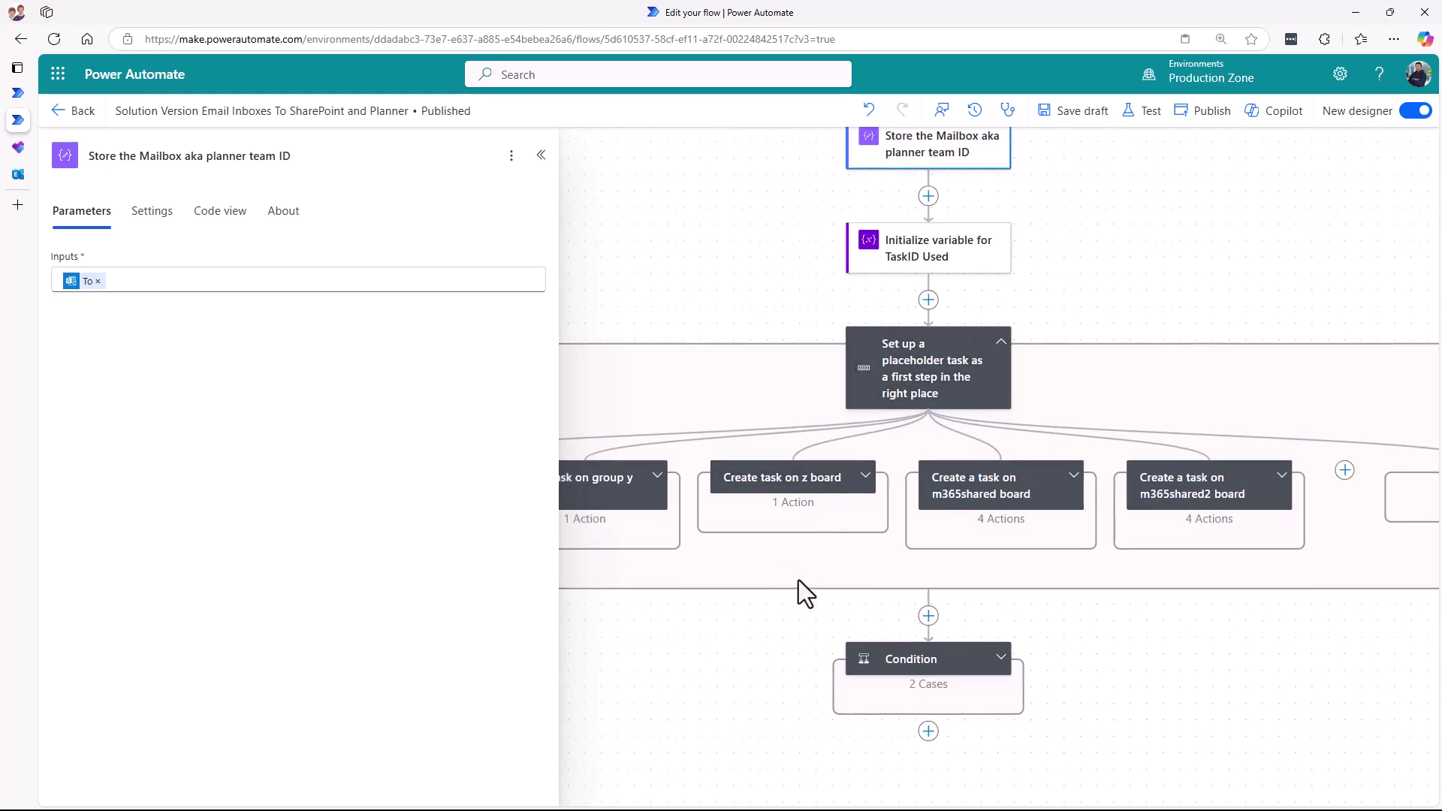
{"action": "left_click_drag", "start_coordinate": [805, 657], "coordinate": [849, 676]}
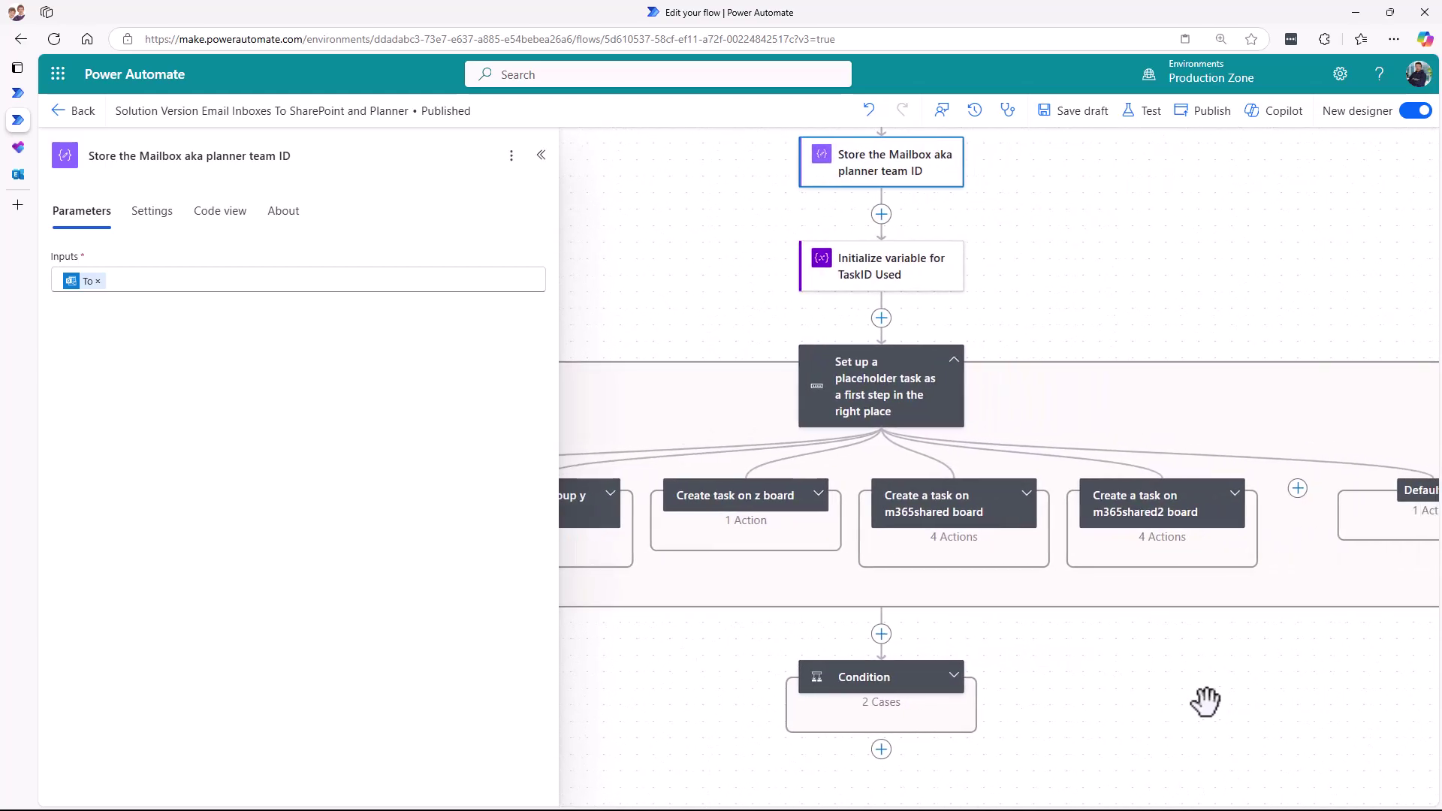
{"action": "left_click", "coordinate": [1028, 494]}
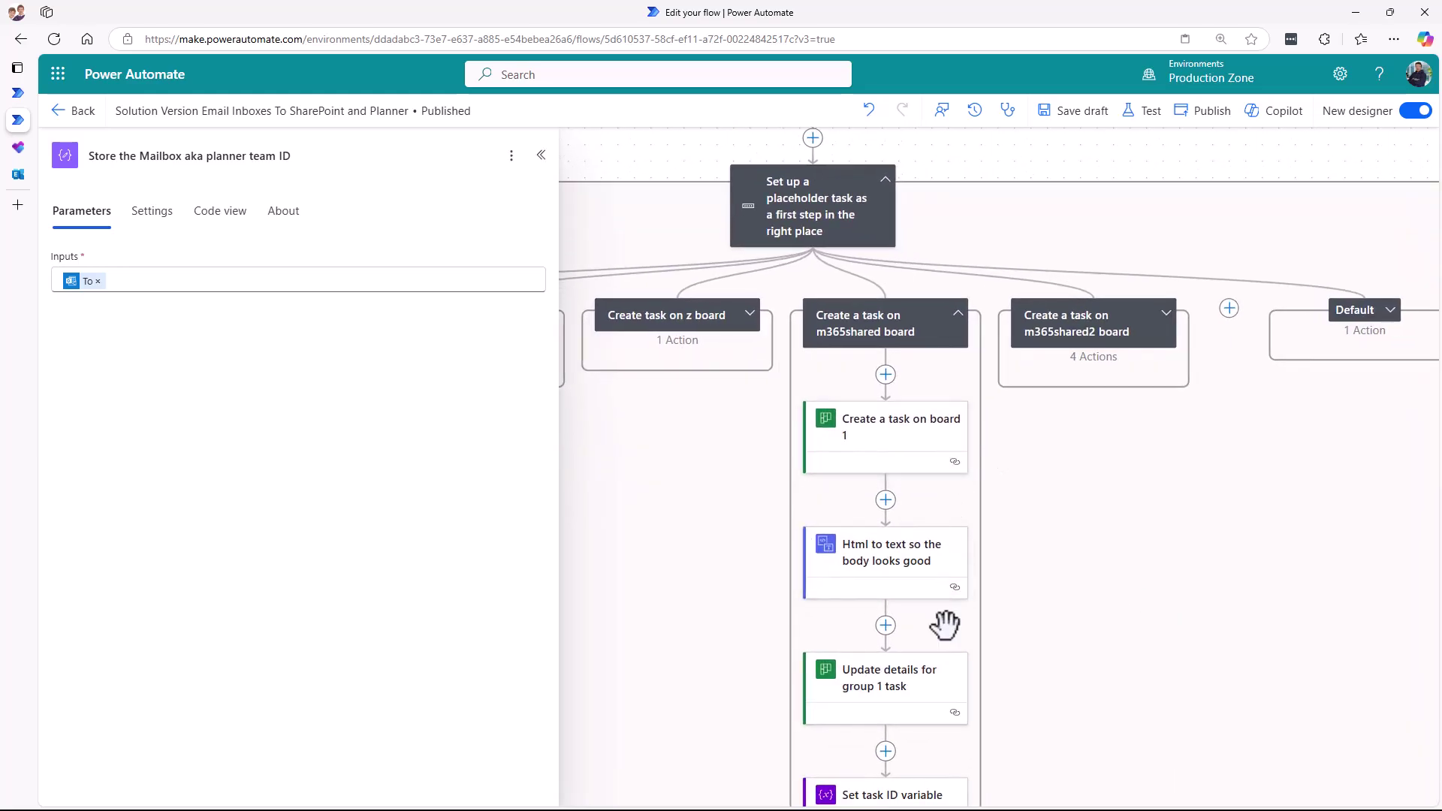
{"action": "left_click_drag", "start_coordinate": [1006, 155], "coordinate": [1020, 708]}
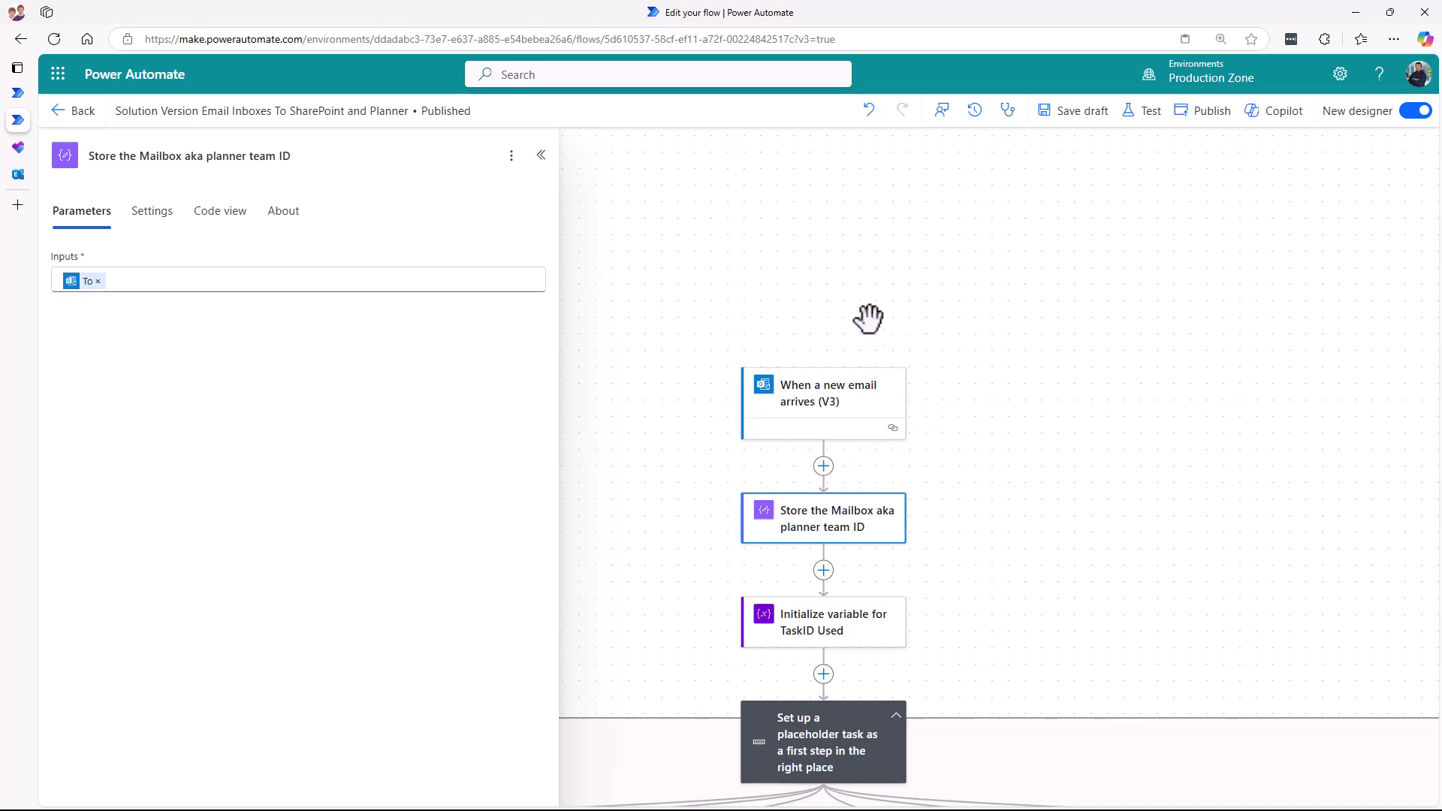
{"action": "left_click_drag", "start_coordinate": [753, 182], "coordinate": [769, 133]}
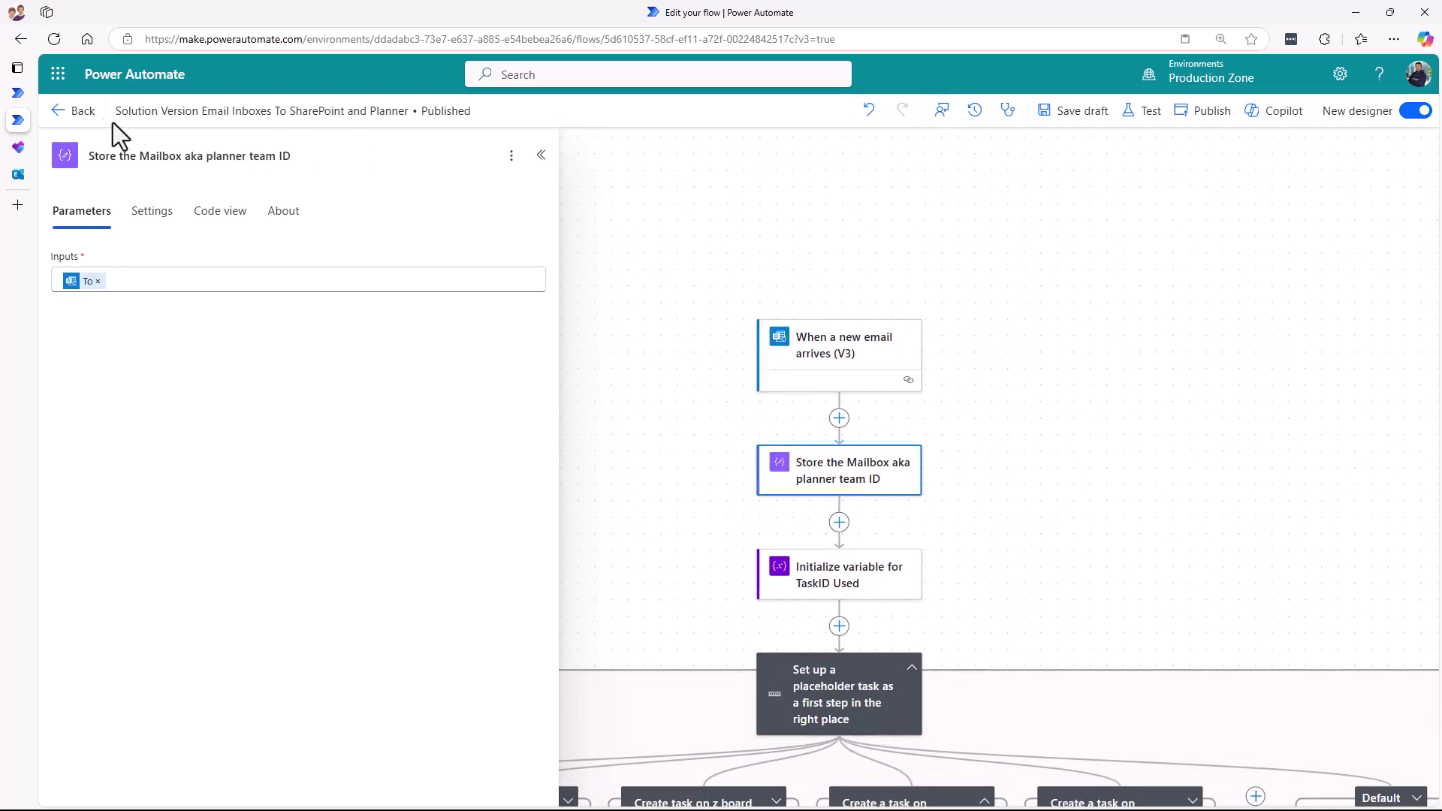
- Leave the editor and inspect a previous run's details for the email trigger, the stored mailbox and the TaskID variable
{"action": "left_click", "coordinate": [78, 112]}
{"action": "left_click", "coordinate": [811, 162]}
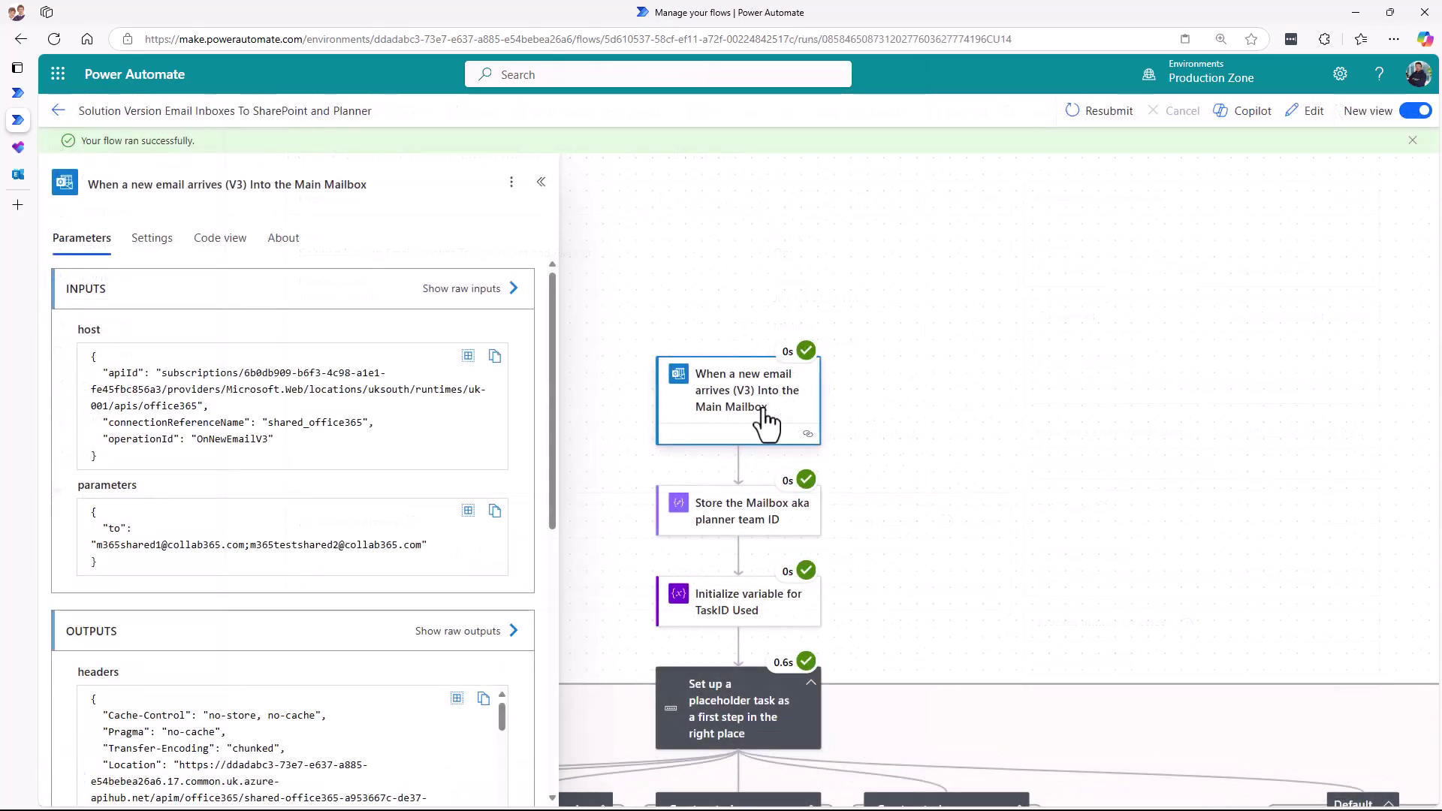
{"action": "left_click_drag", "start_coordinate": [553, 452], "coordinate": [567, 740]}
{"action": "left_click", "coordinate": [739, 506]}
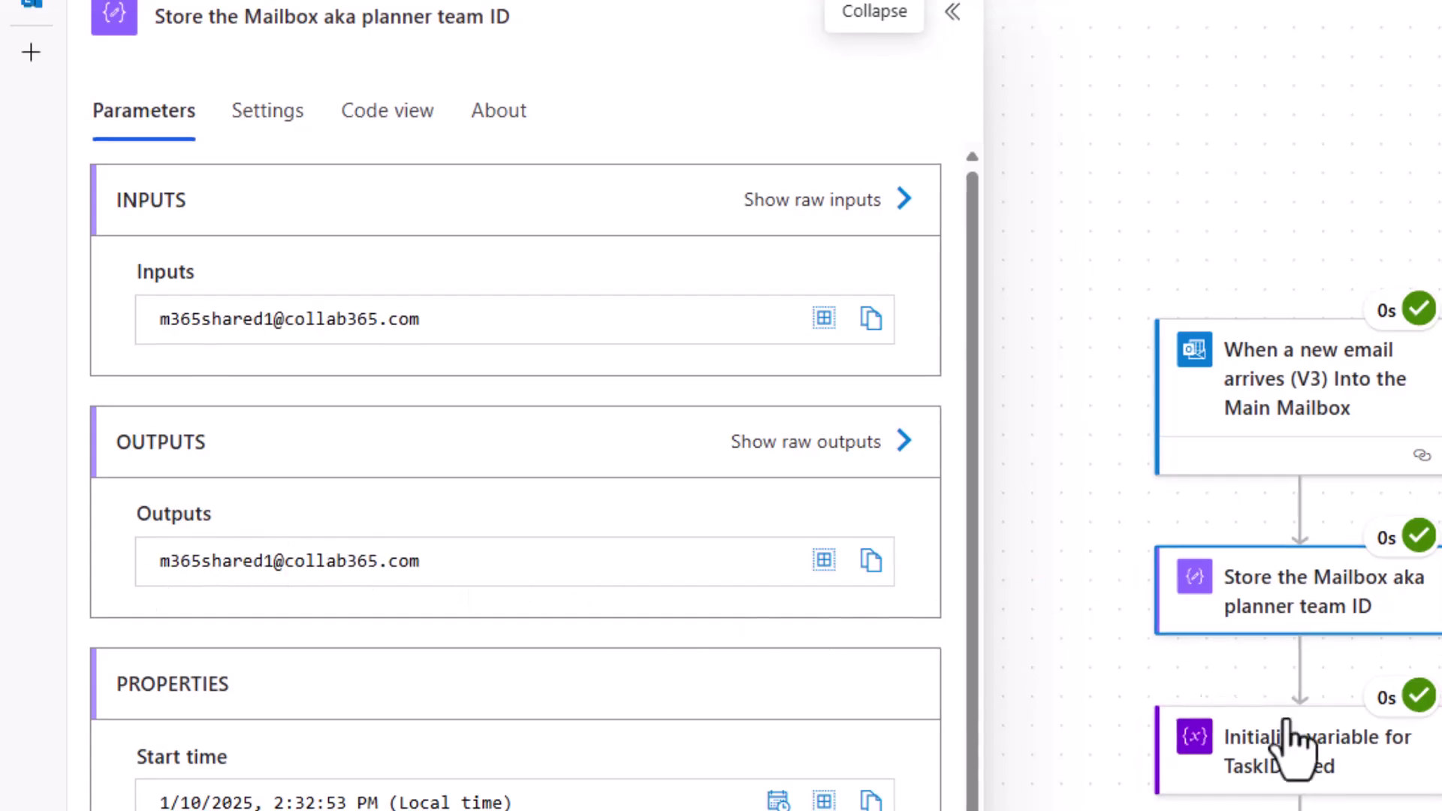
{"action": "left_click", "coordinate": [1348, 770]}
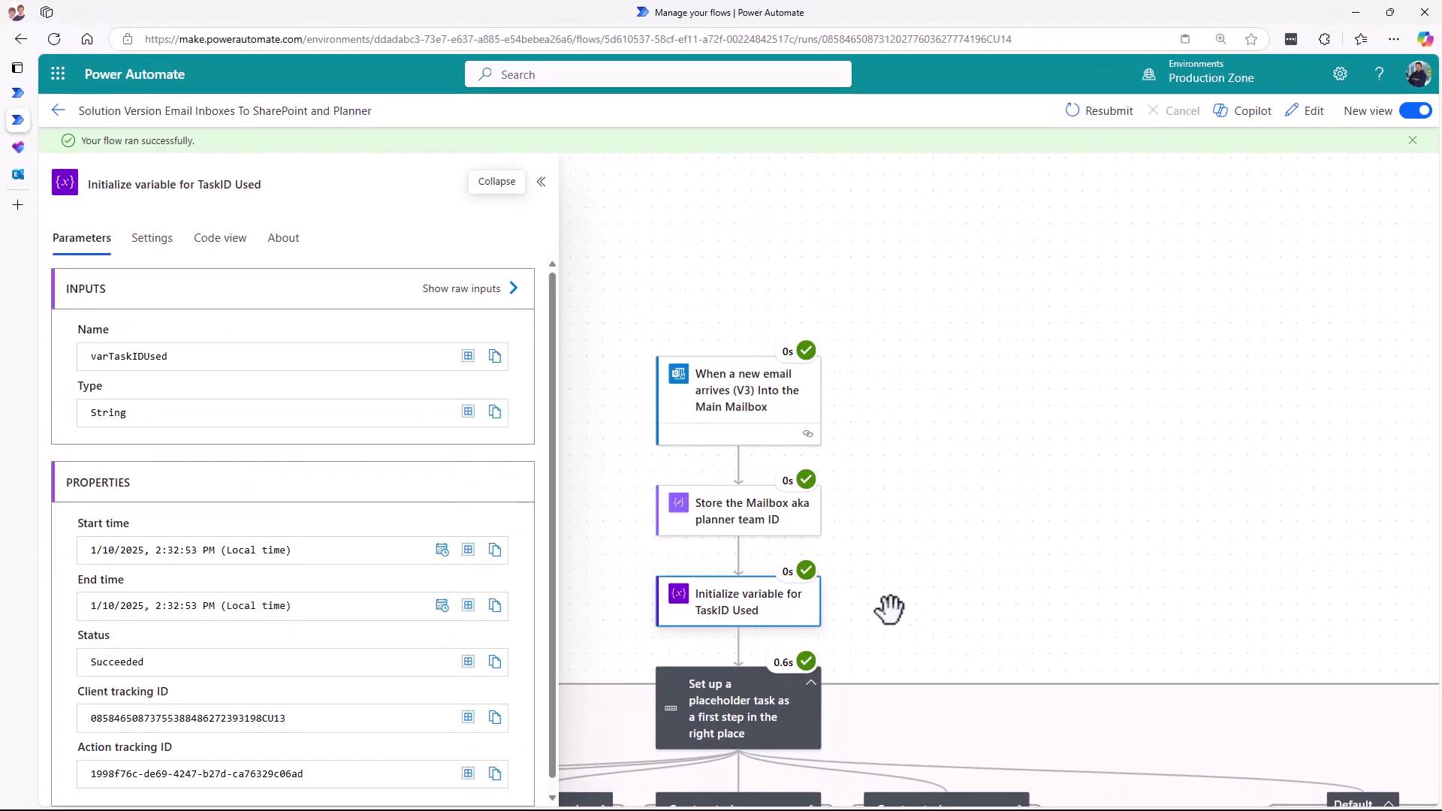
- Examine which switch cases ran in the placeholder task section of the run, and reopen the flow for editing
{"action": "left_click_drag", "start_coordinate": [889, 608], "coordinate": [1041, 285]}
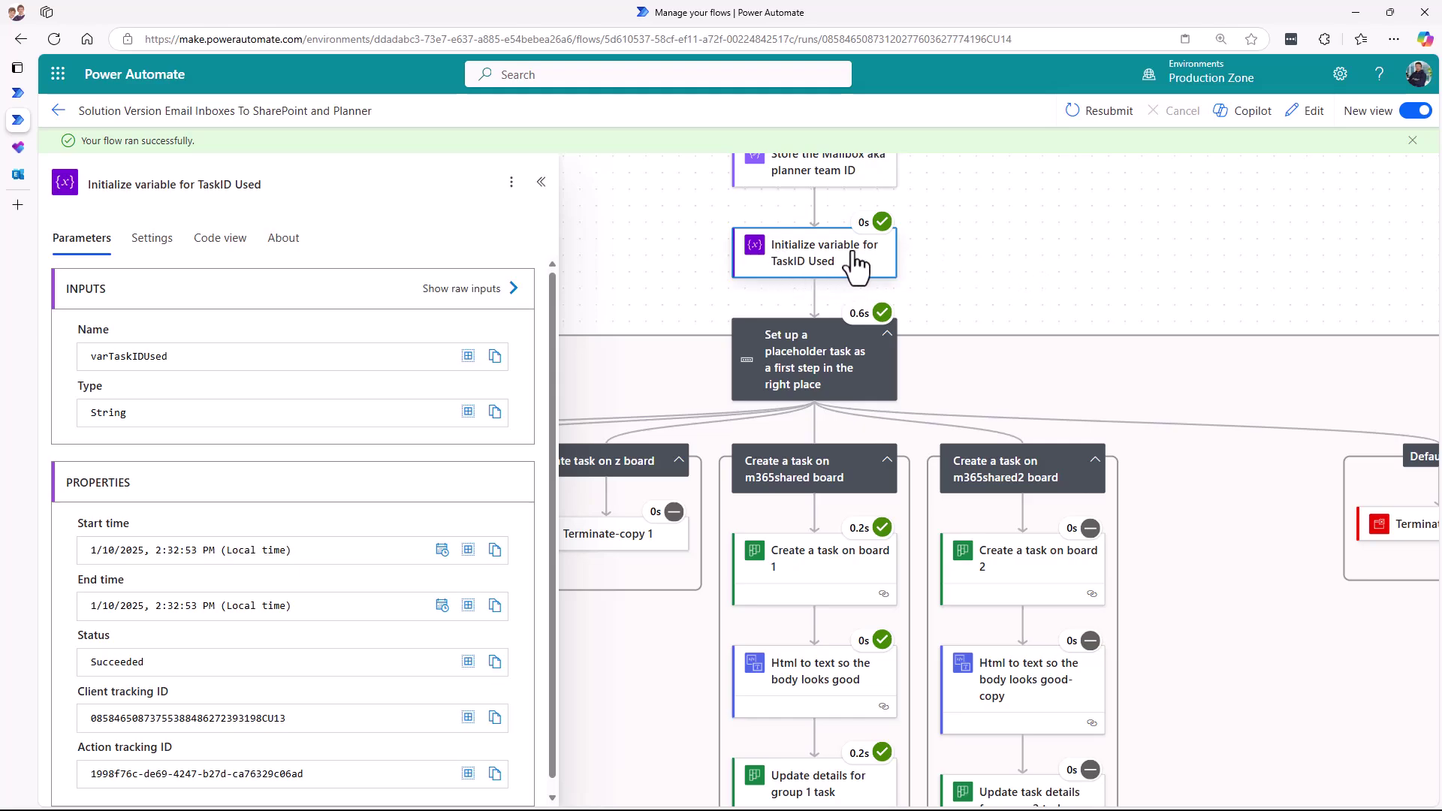
{"action": "left_click", "coordinate": [954, 276]}
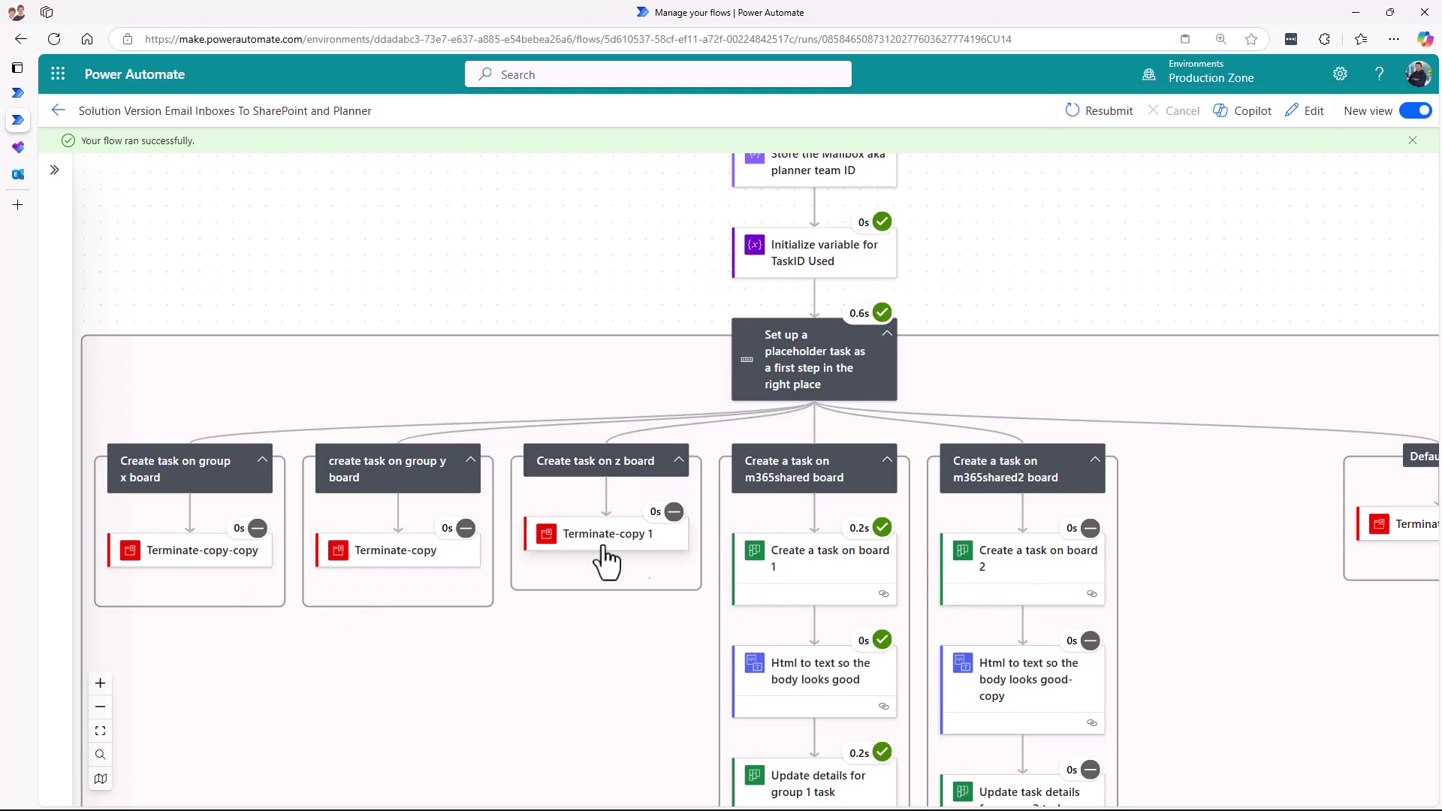
{"action": "left_click_drag", "start_coordinate": [1248, 652], "coordinate": [1083, 631]}
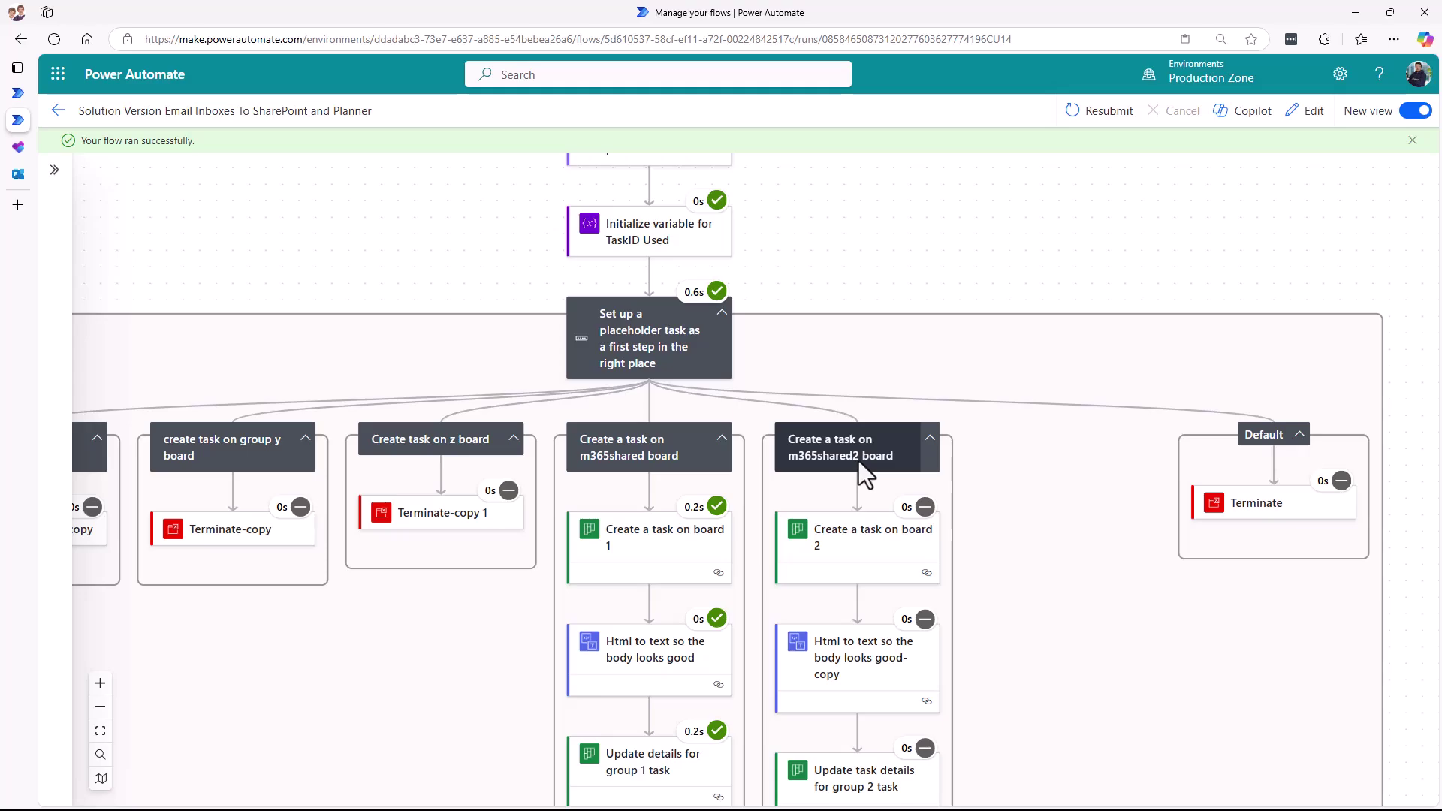
{"action": "left_click", "coordinate": [1307, 112]}
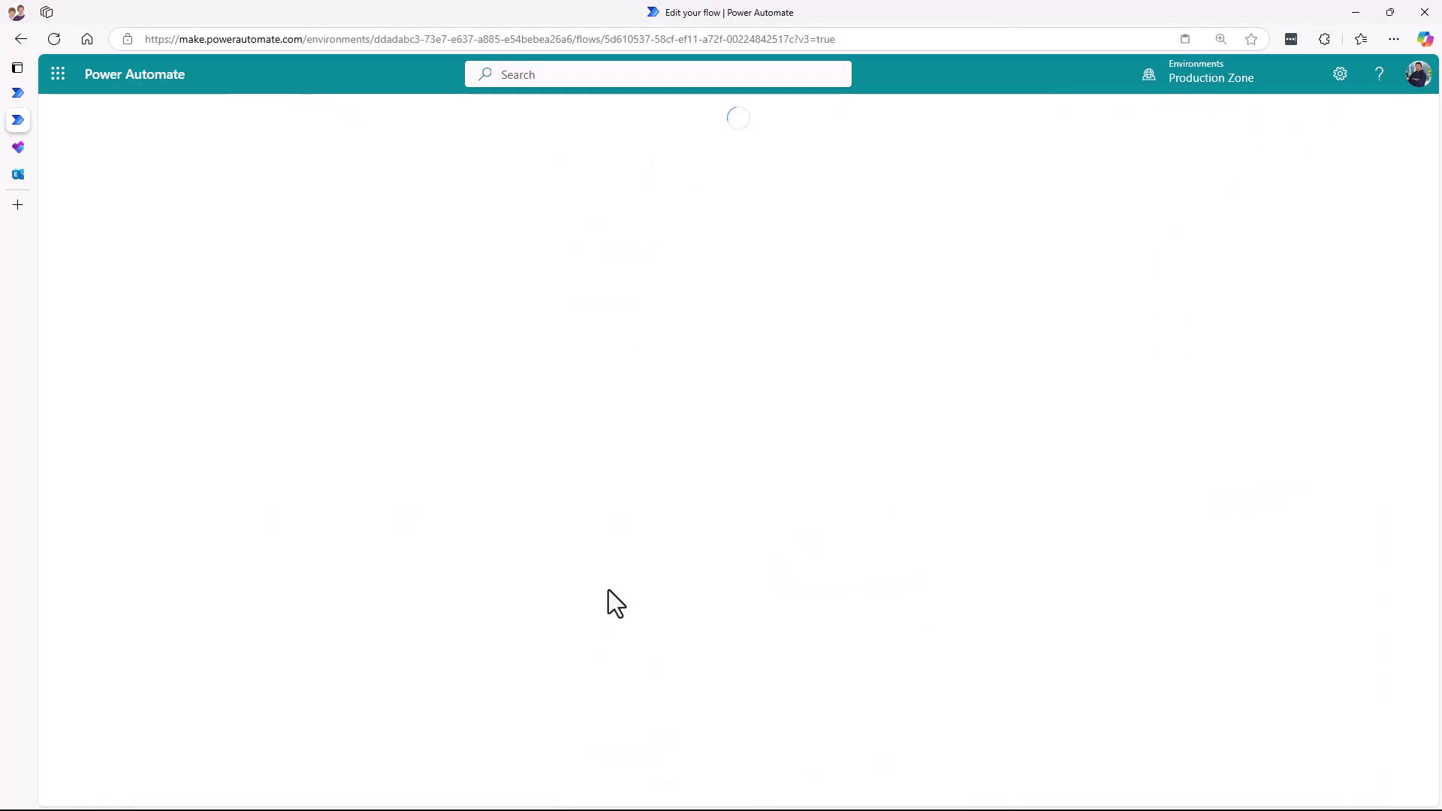
- Expand the "Set up a placeholder task" switch and examine the dynamic value in its On parameter
{"action": "left_click_drag", "start_coordinate": [579, 479], "coordinate": [576, 315]}
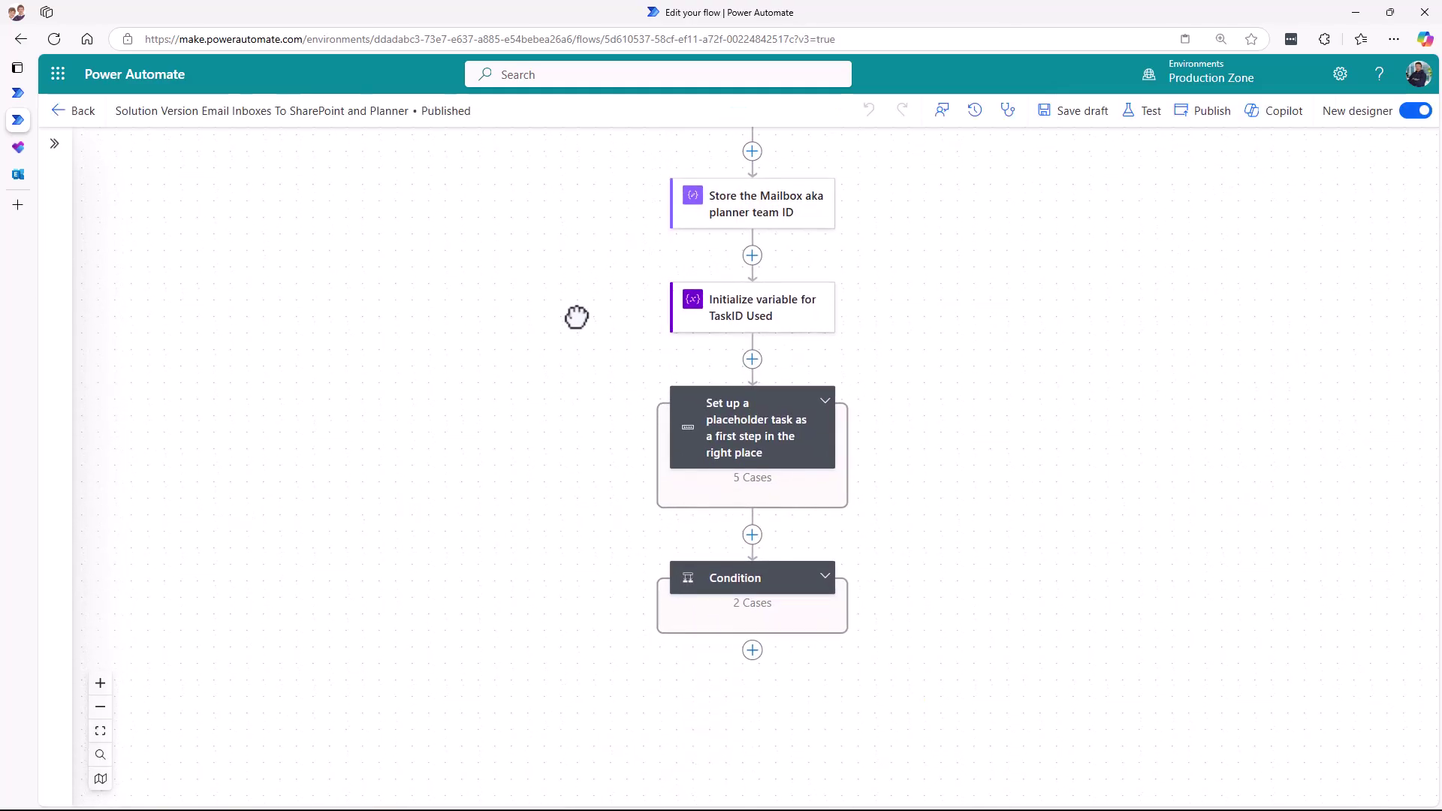
{"action": "left_click", "coordinate": [803, 406]}
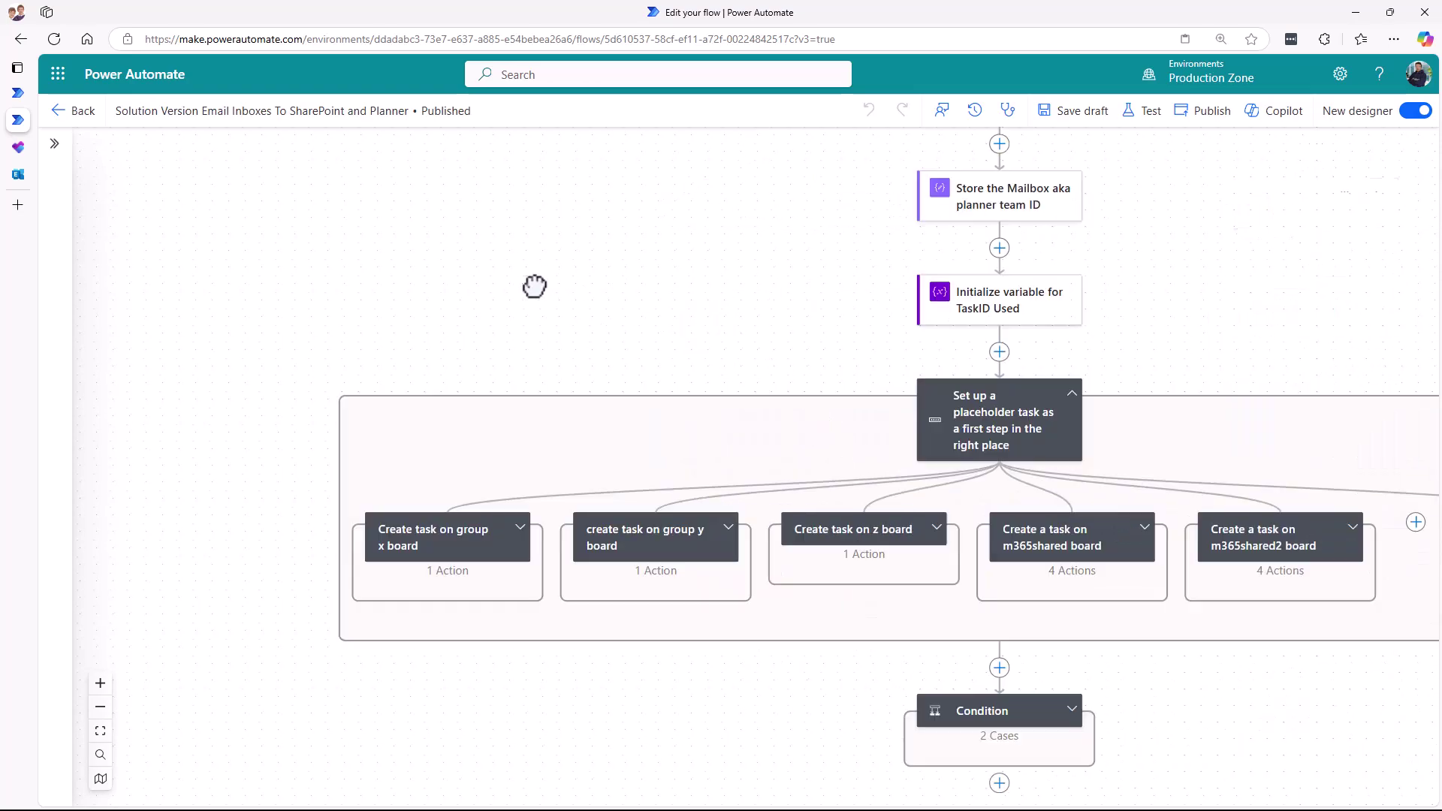
{"action": "left_click", "coordinate": [976, 431]}
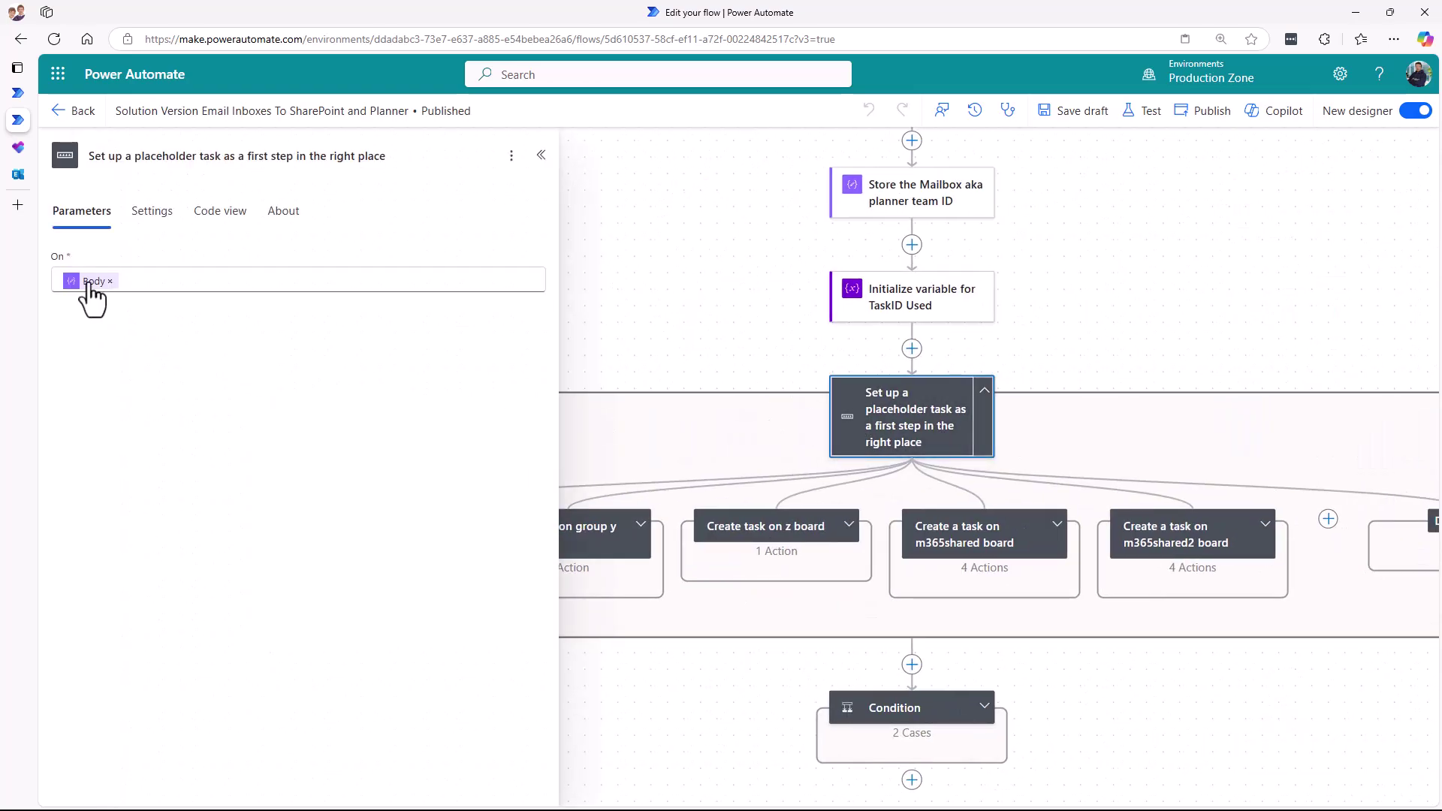
{"action": "mouse_move", "coordinate": [89, 285]}
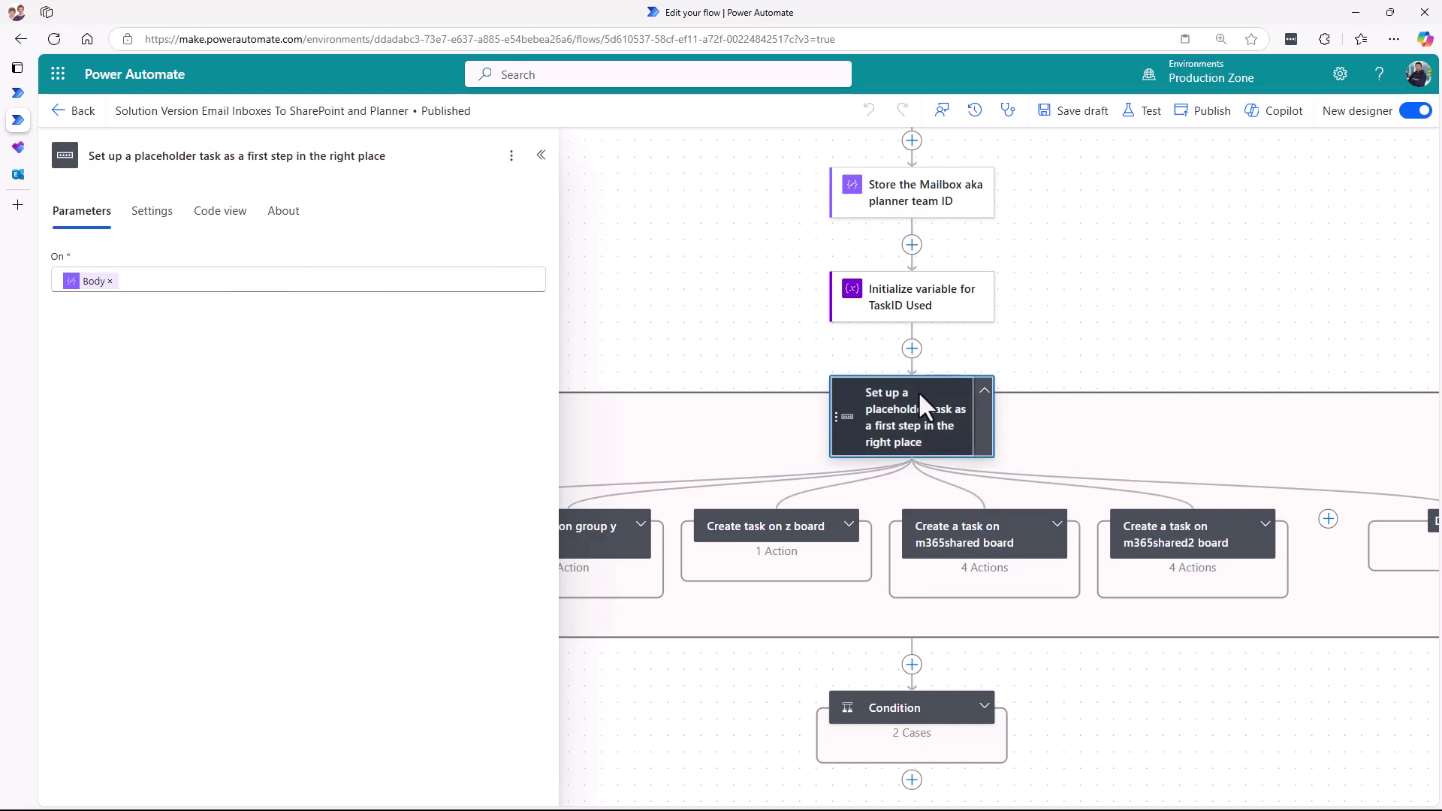
{"action": "left_click_drag", "start_coordinate": [1046, 348], "coordinate": [1116, 277]}
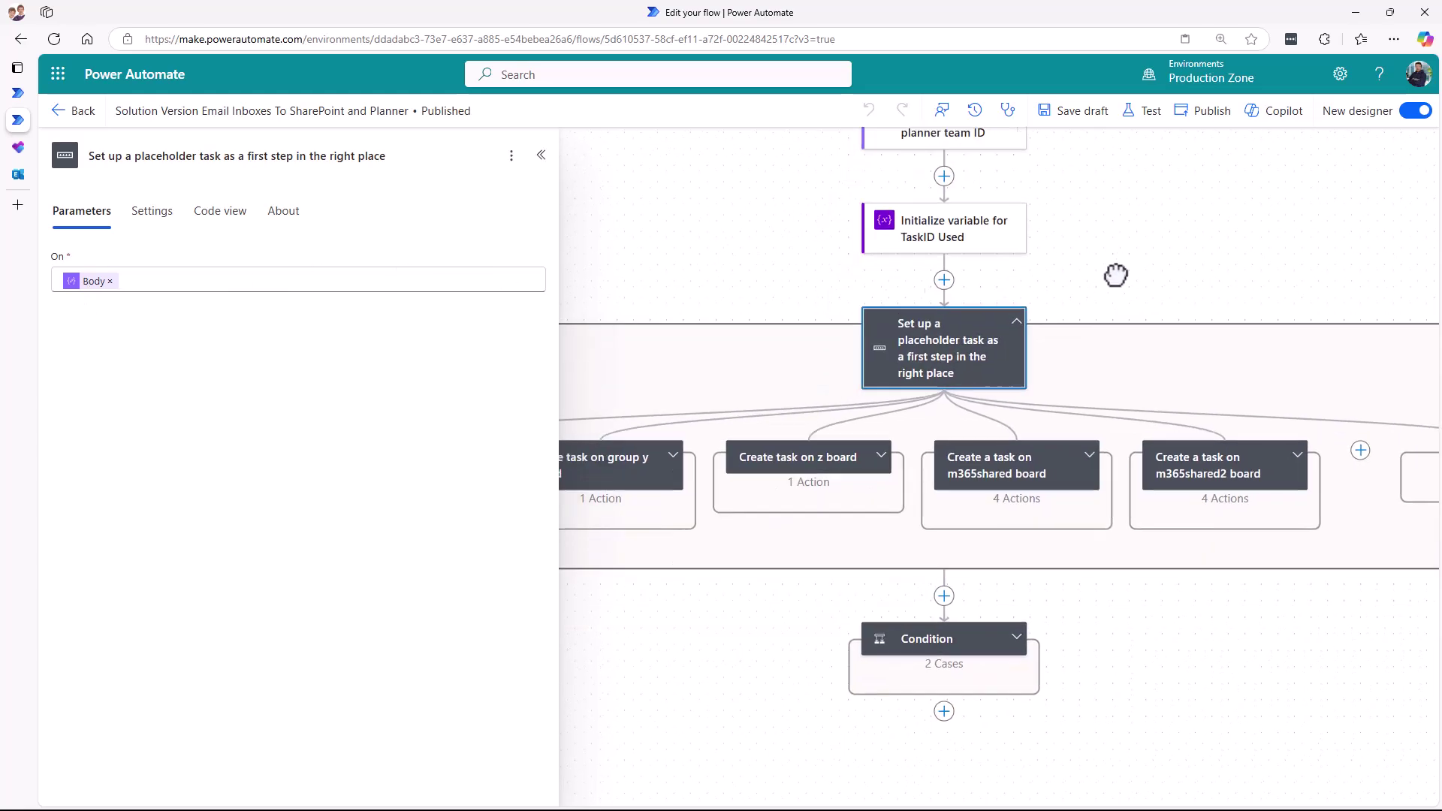
- Compare the Equals values of the m365shared and m365shared2 board cases, expand the m365shared case, and reopen the switch's parameters
{"action": "left_click", "coordinate": [1038, 444]}
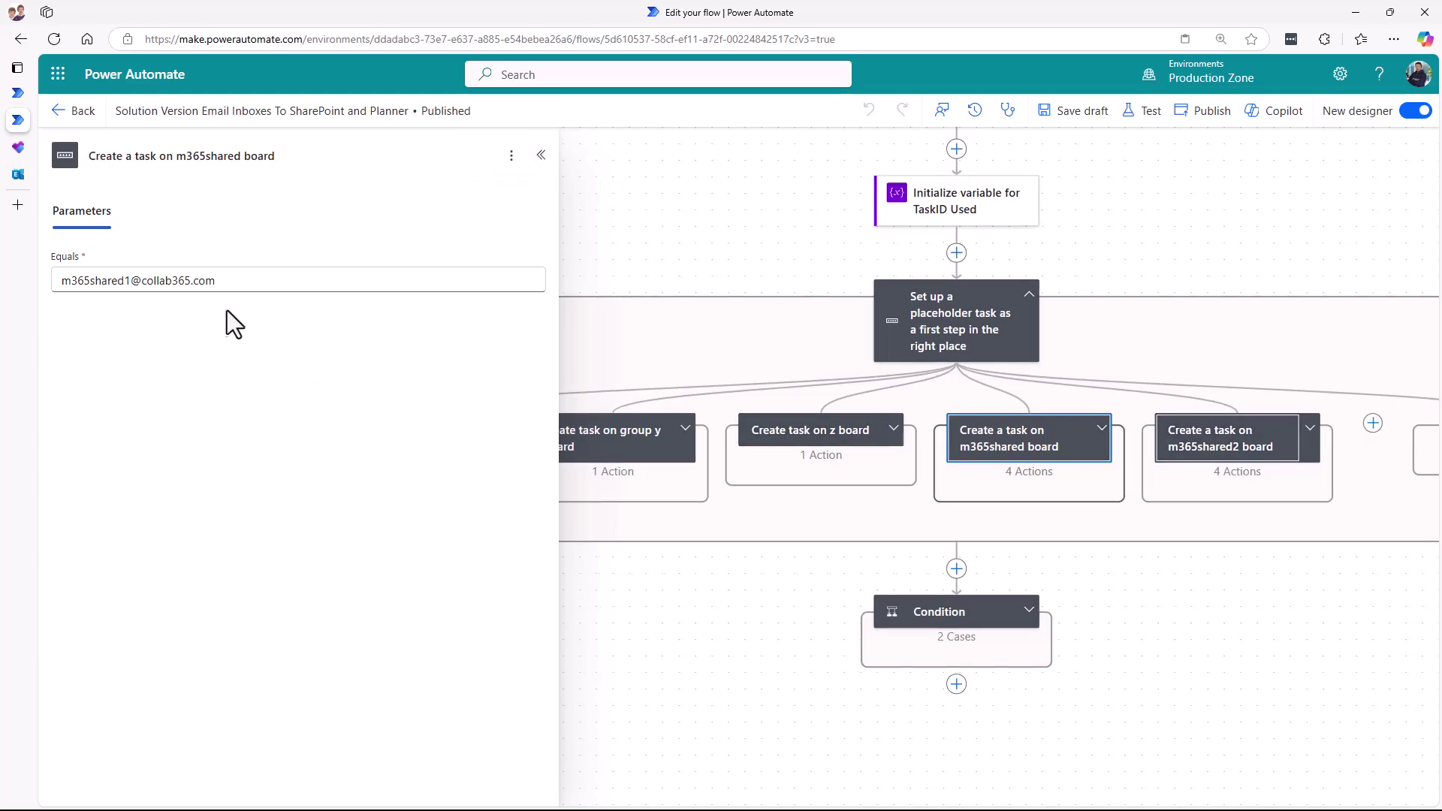
{"action": "left_click", "coordinate": [1261, 428]}
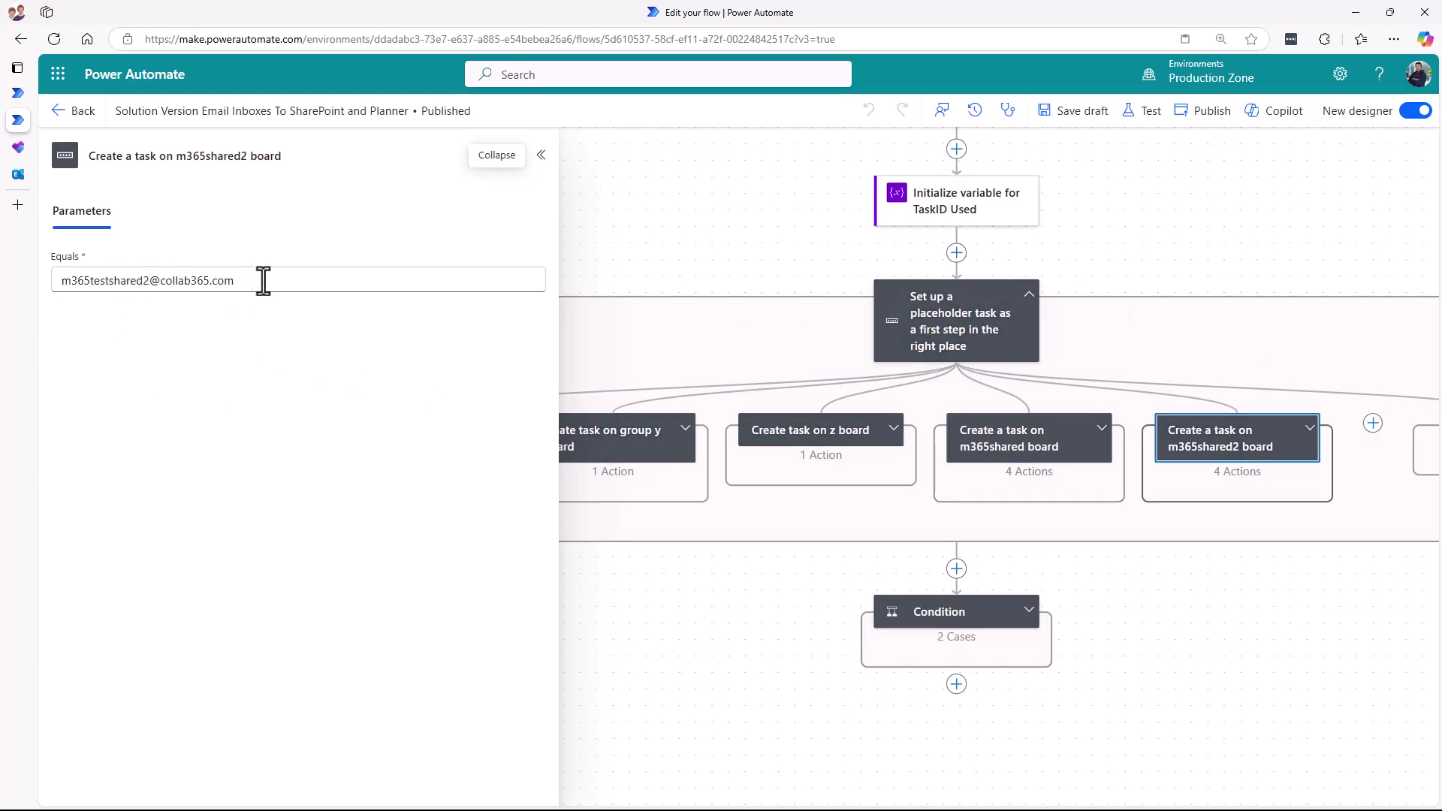
{"action": "left_click", "coordinate": [1100, 429]}
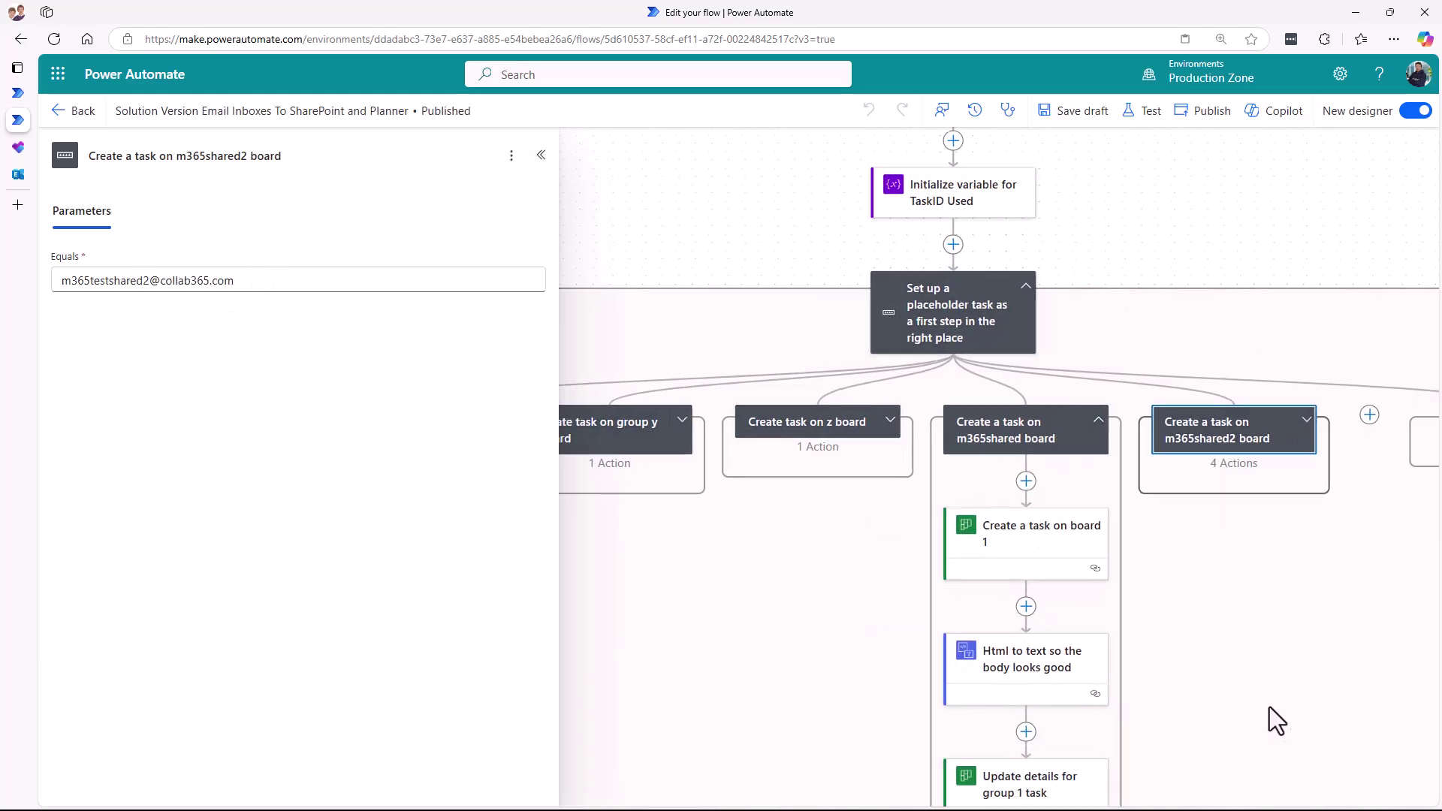
{"action": "left_click", "coordinate": [828, 218]}
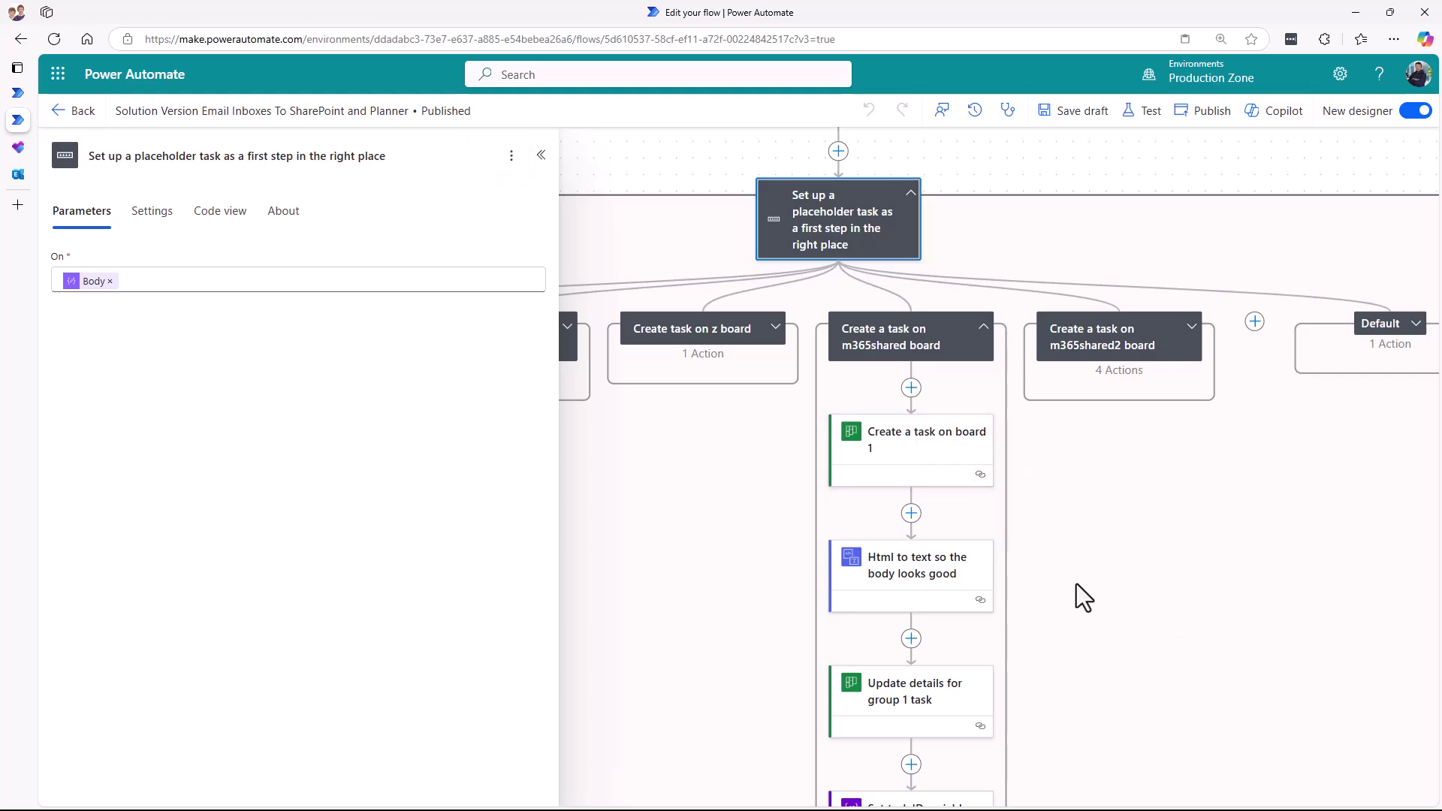
- Review the group, plan, title and bucket of "Create a task on board 1" against Planner Board Group 1 in Planner
{"action": "left_click", "coordinate": [933, 467]}
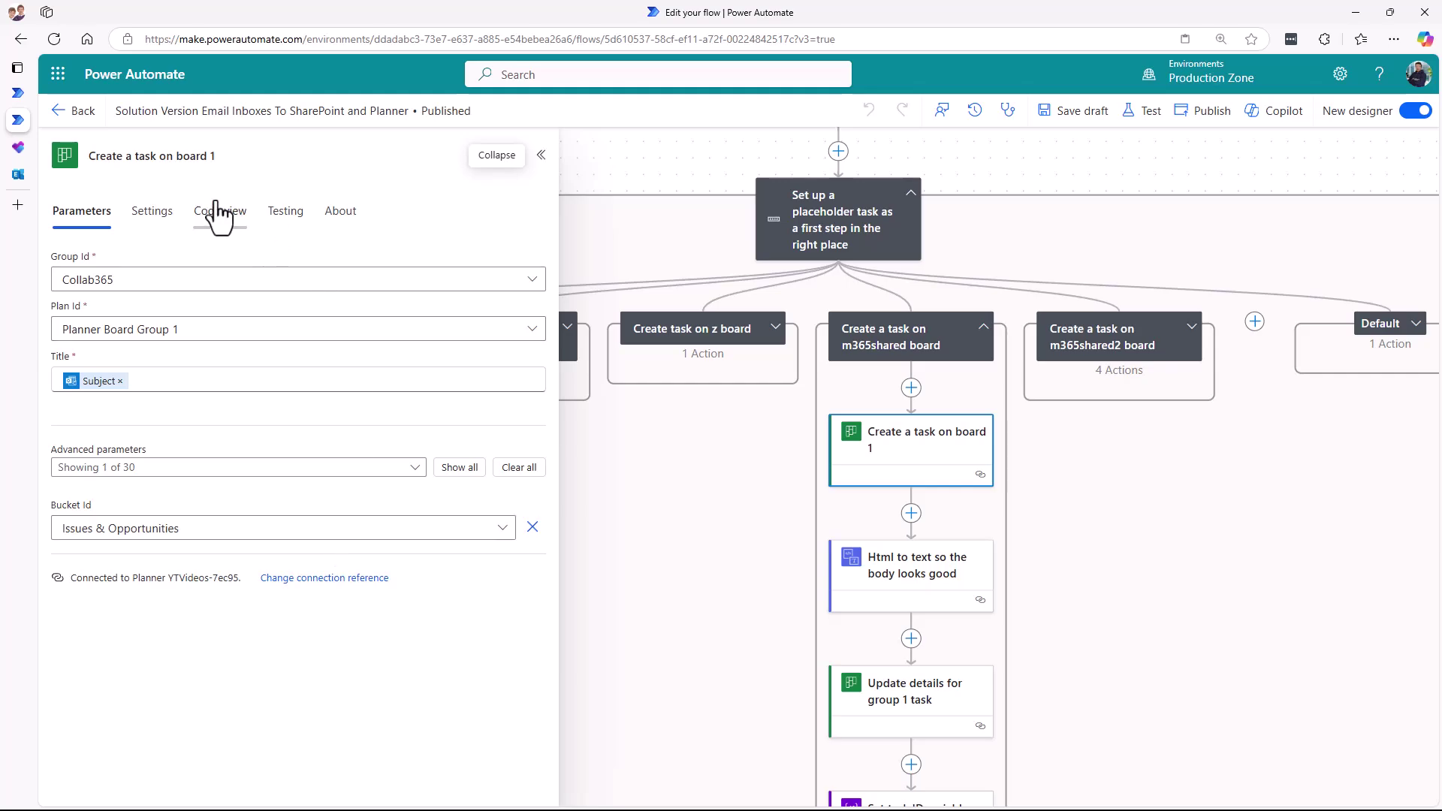
{"action": "left_click", "coordinate": [18, 147]}
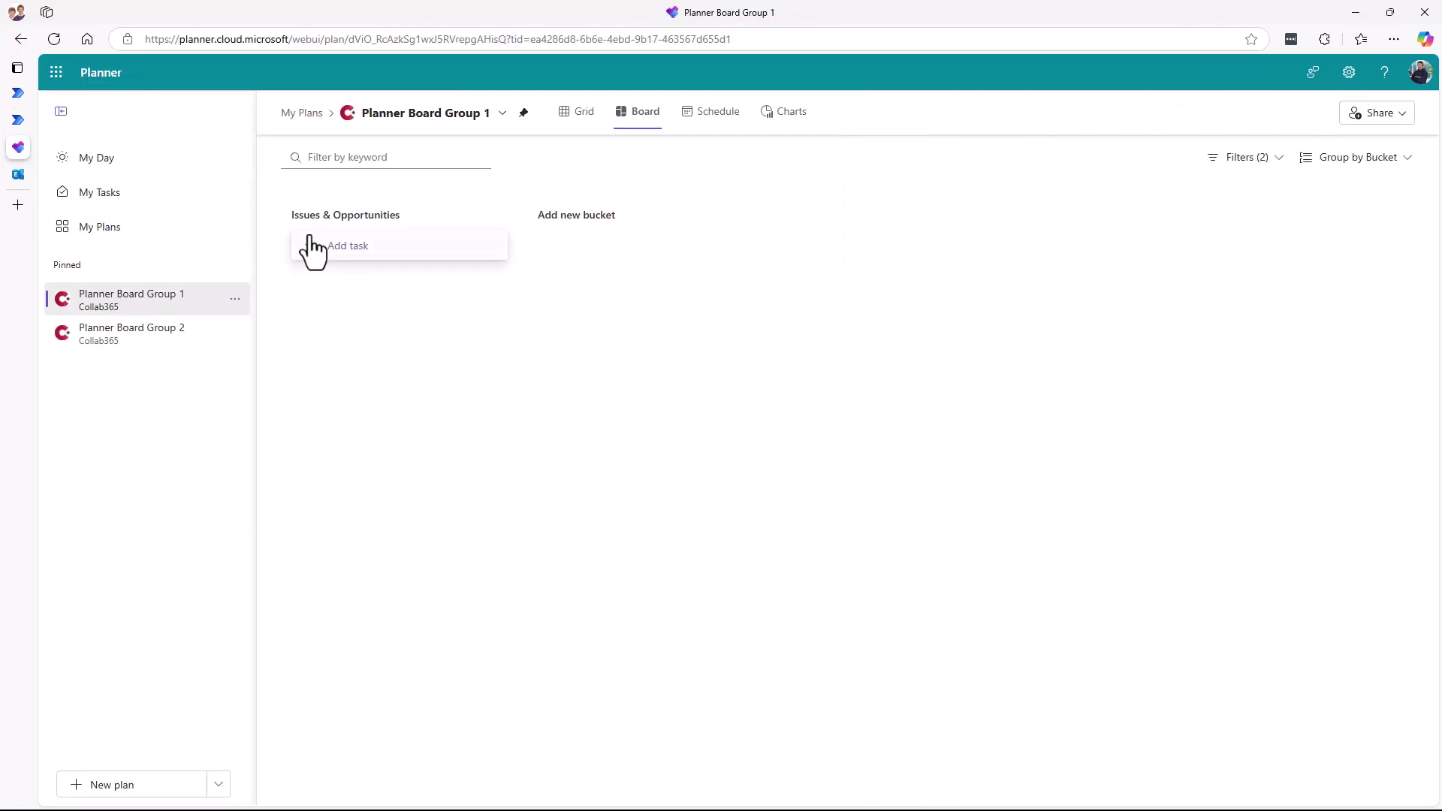
{"action": "left_click", "coordinate": [17, 120]}
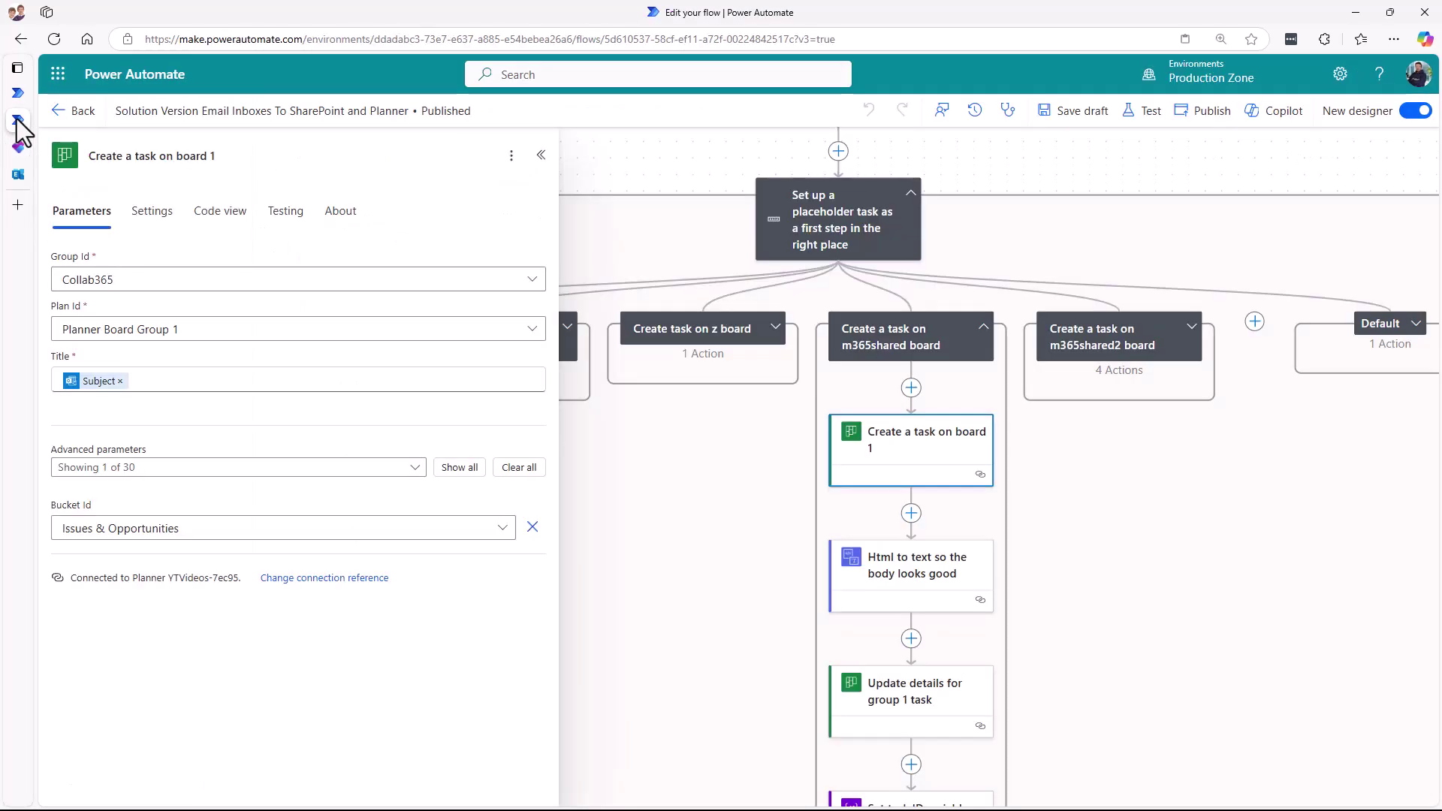
- Examine the parameters of the "Html to text so the body looks good" and "Update details for group 1 task" actions
{"action": "left_click_drag", "start_coordinate": [744, 710], "coordinate": [707, 560]}
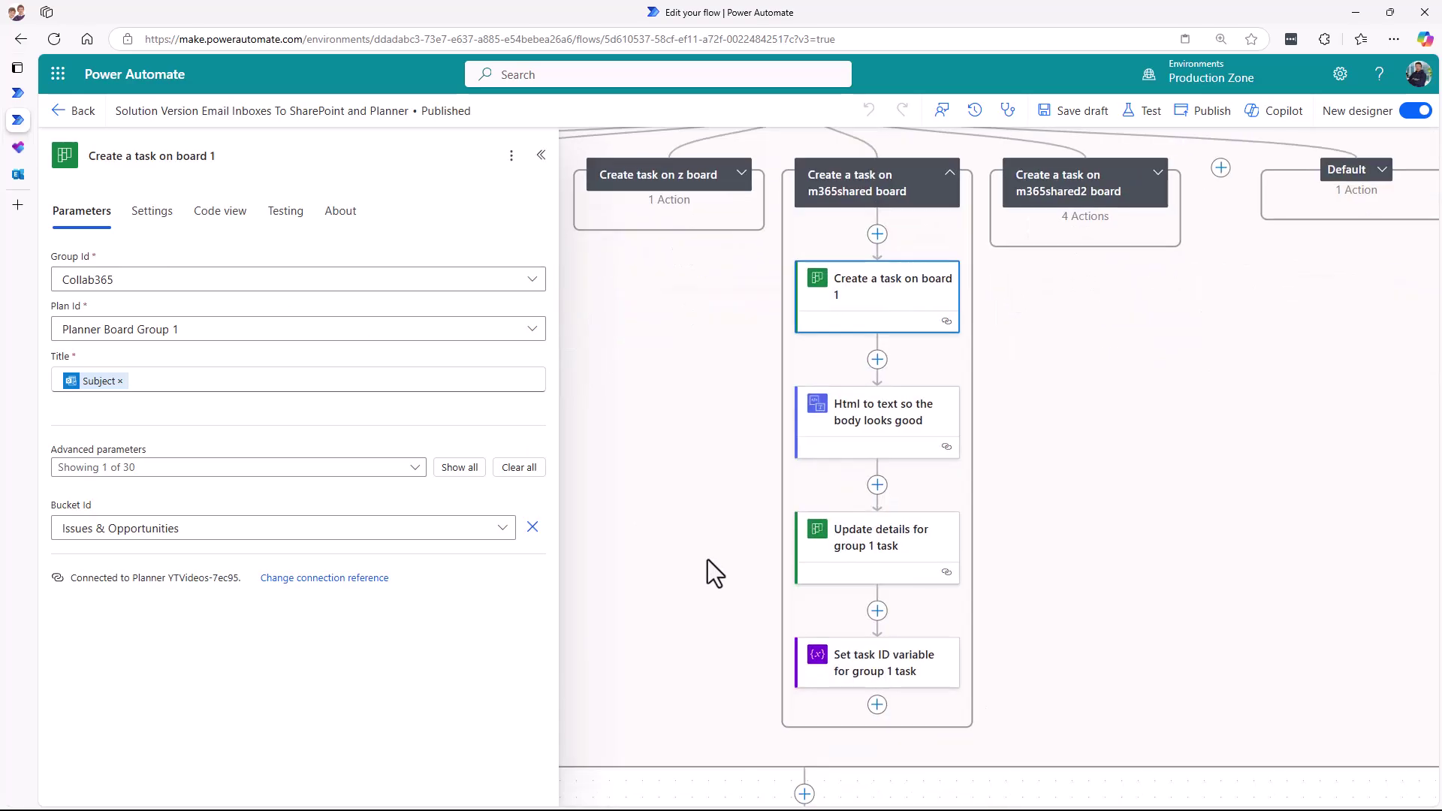
{"action": "left_click", "coordinate": [896, 424]}
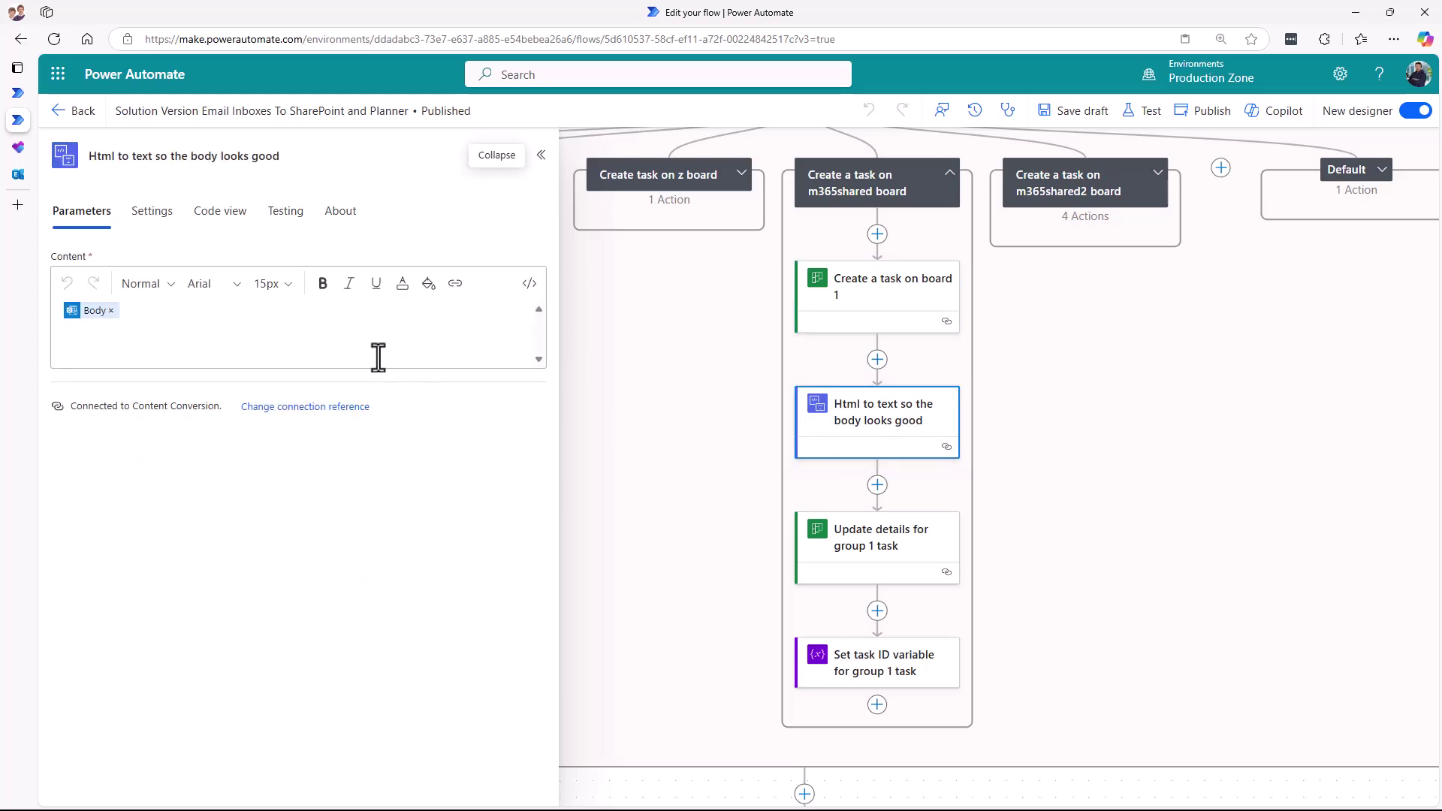
{"action": "mouse_move", "coordinate": [90, 324]}
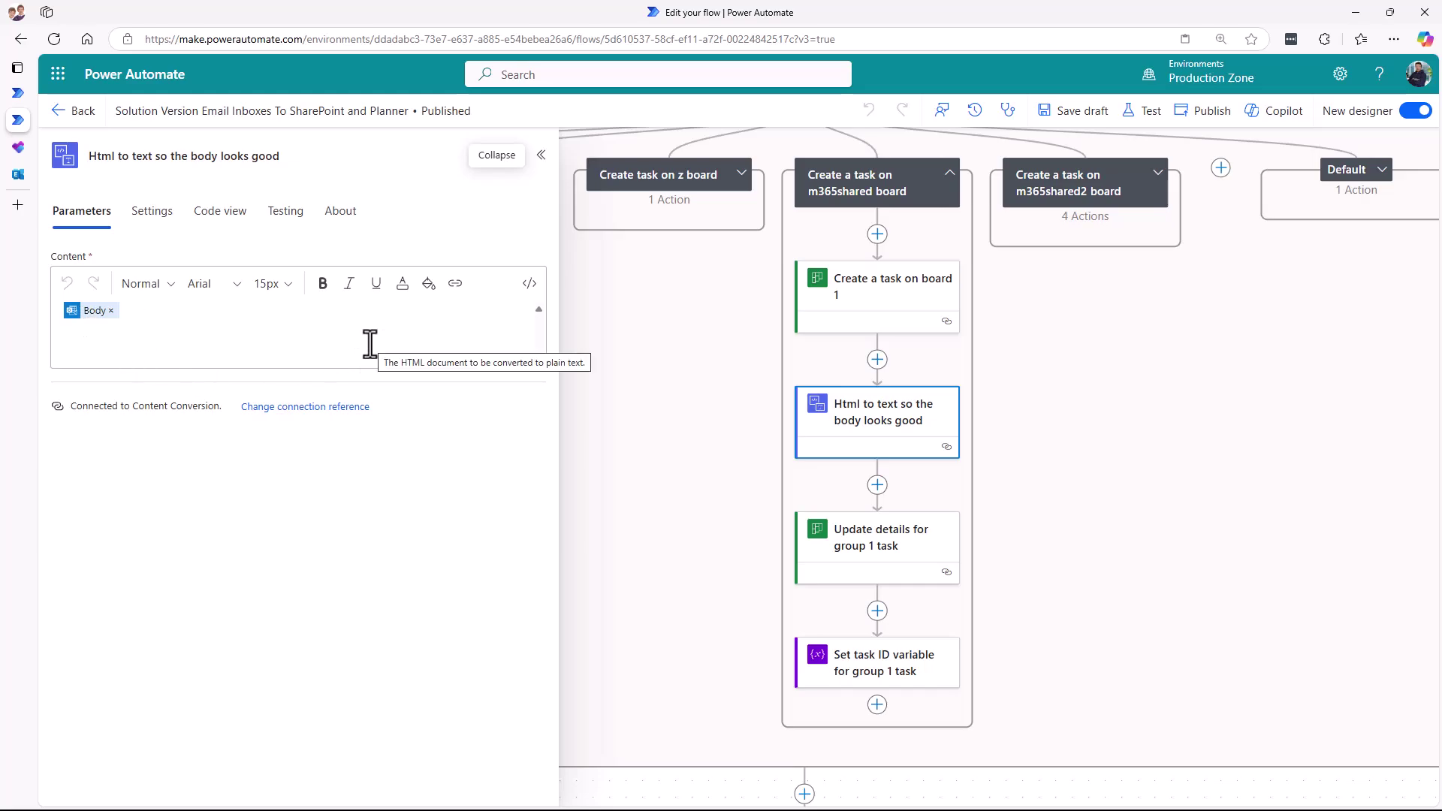
{"action": "left_click", "coordinate": [903, 553]}
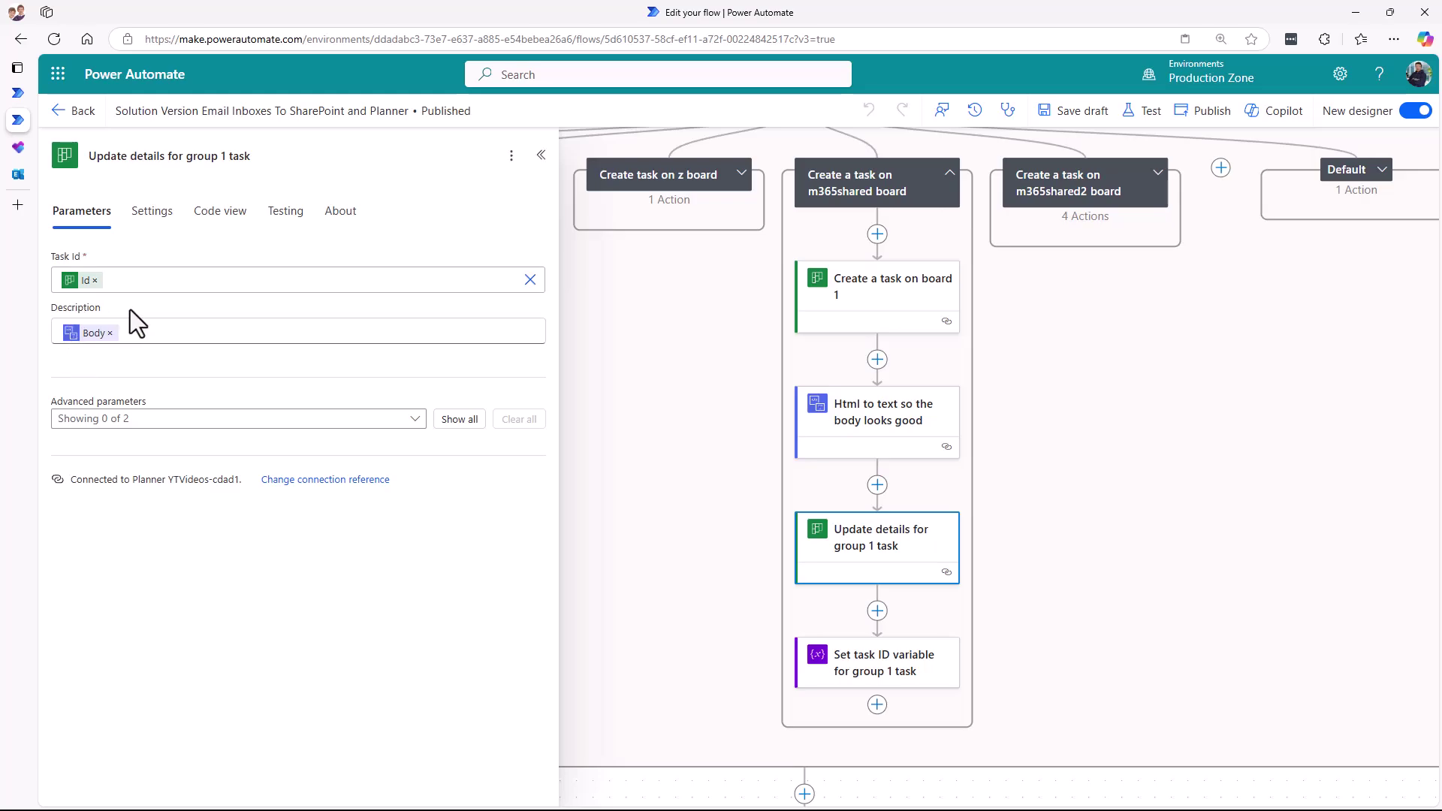
- Switch to Planner and add a task named "task1" to the Issues & Opportunities bucket of Planner Board Group 1
{"action": "left_click", "coordinate": [20, 151]}
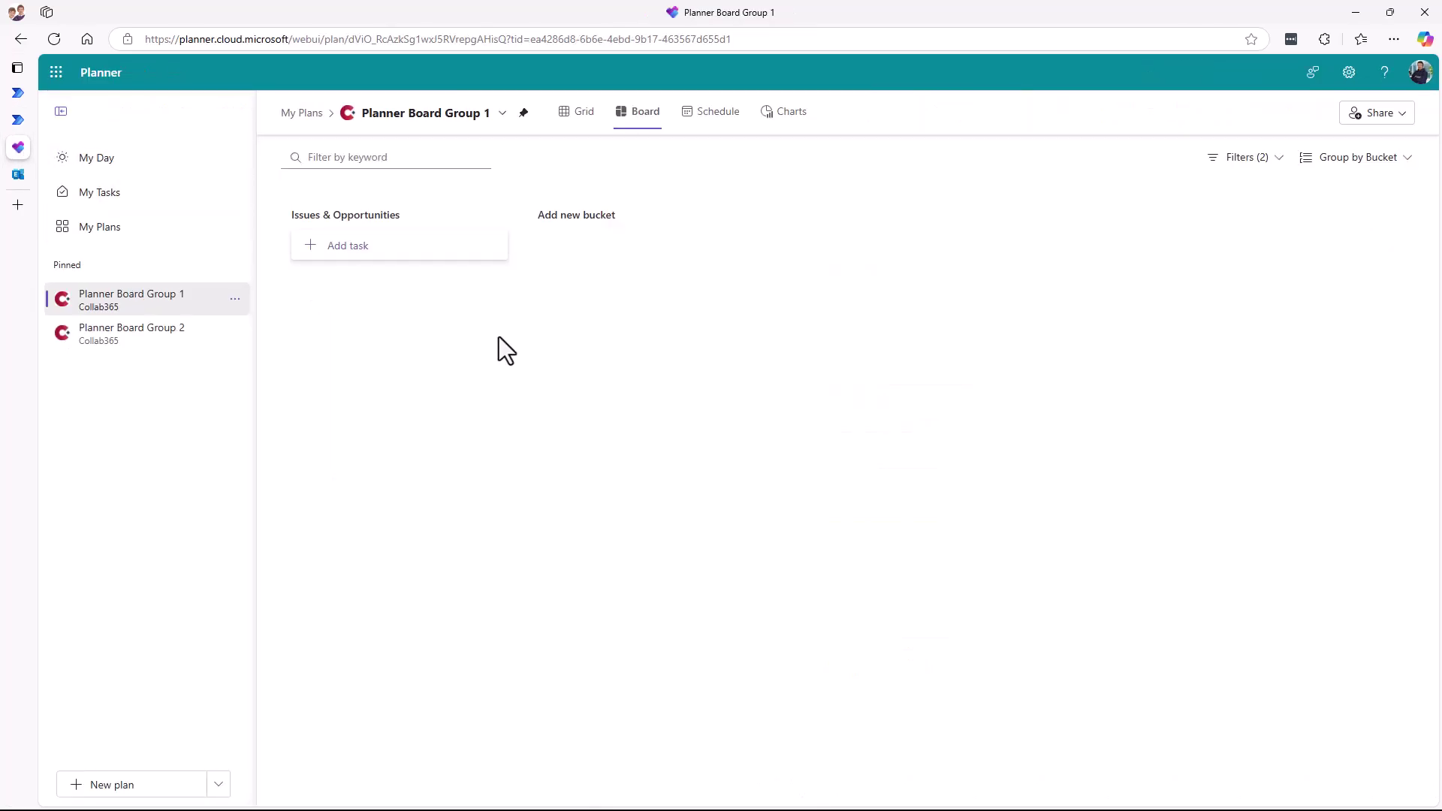
{"action": "left_click", "coordinate": [398, 249]}
{"action": "type", "text": "task1"}
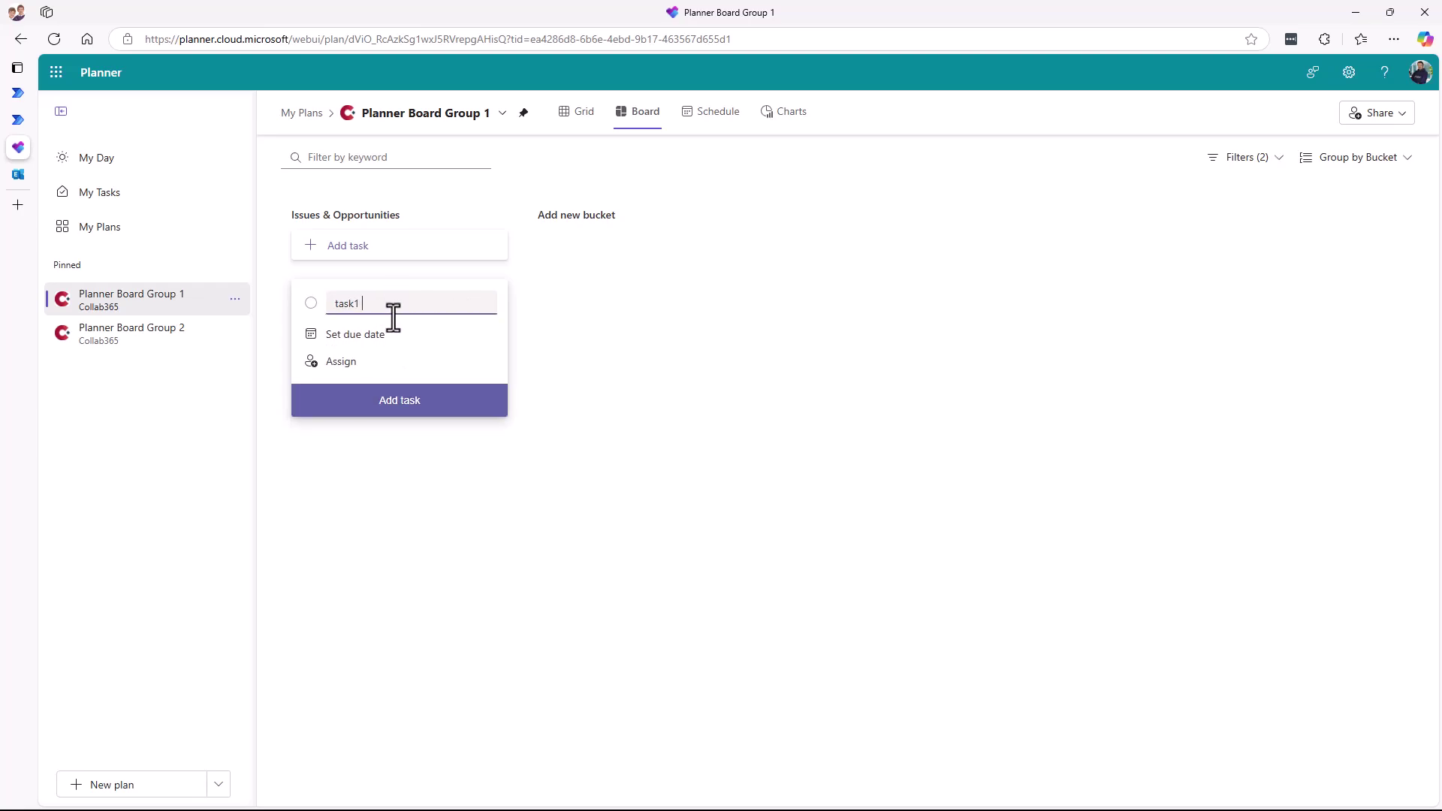
{"action": "left_click", "coordinate": [466, 409]}
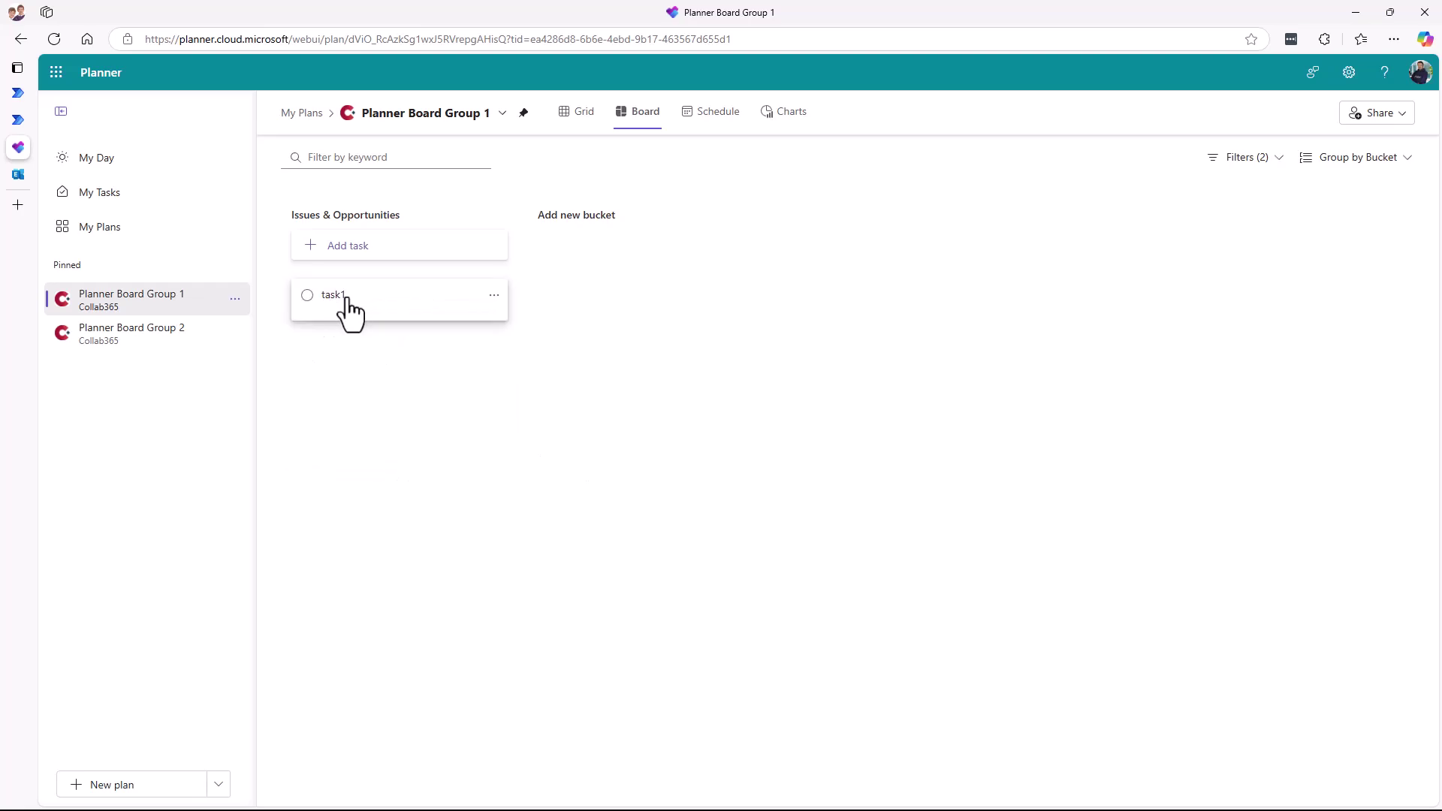
- Open the details of task1 and look at its Notes field, where the email body goes
{"action": "left_click", "coordinate": [347, 311]}
{"action": "left_click", "coordinate": [491, 372]}
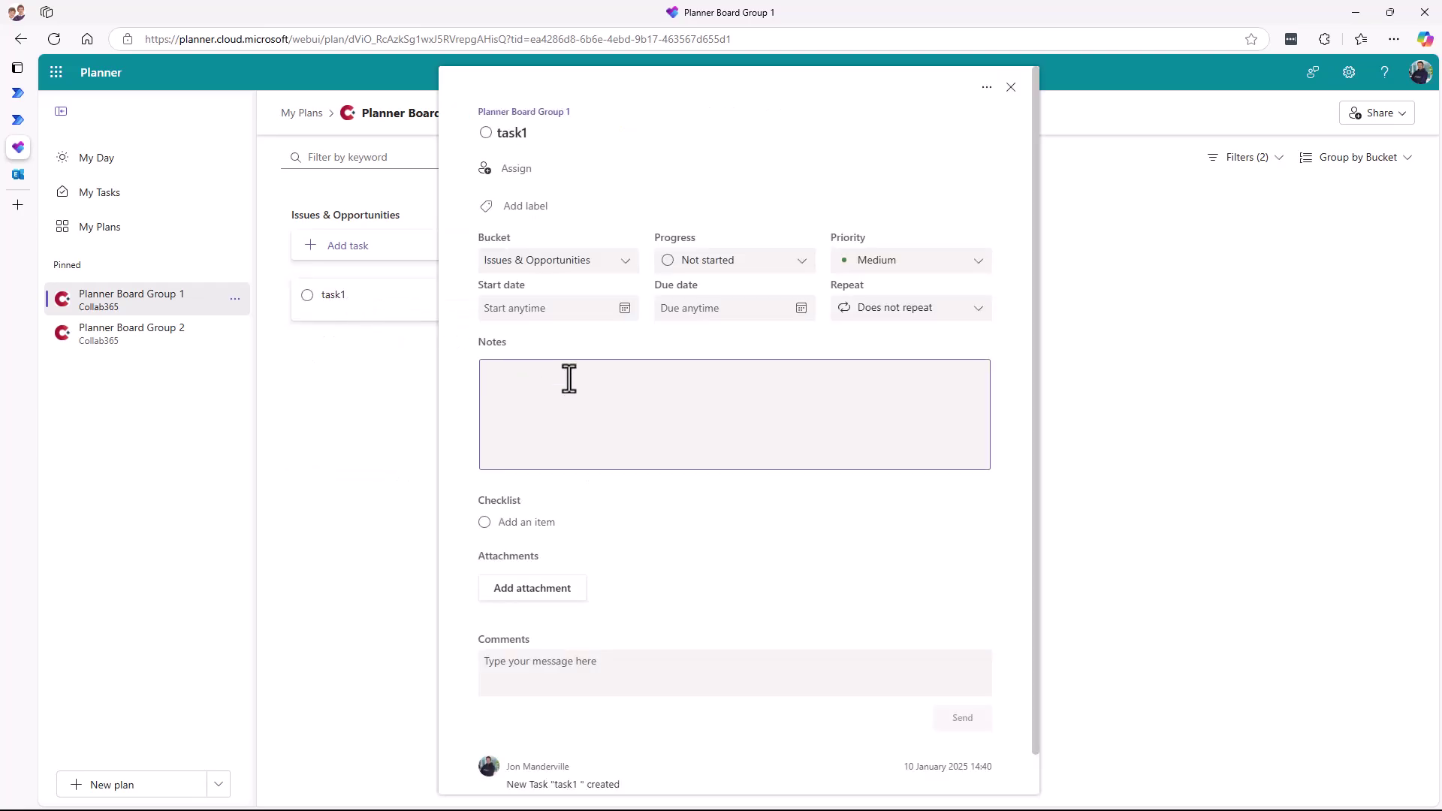
{"action": "left_click", "coordinate": [294, 338]}
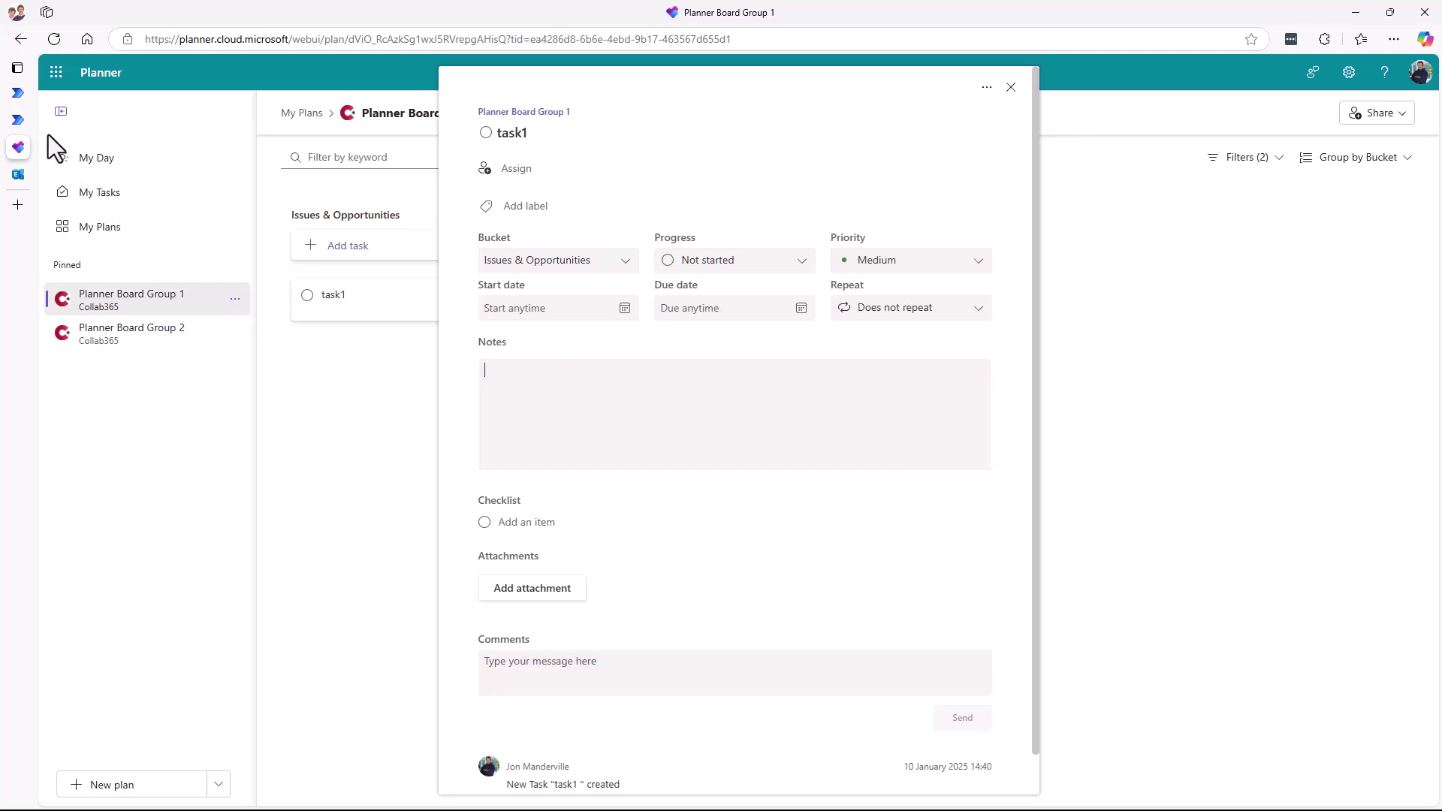
- Return to the flow in Power Automate and examine the name and value of "Set task ID variable for group 1 task"
{"action": "left_click", "coordinate": [18, 125]}
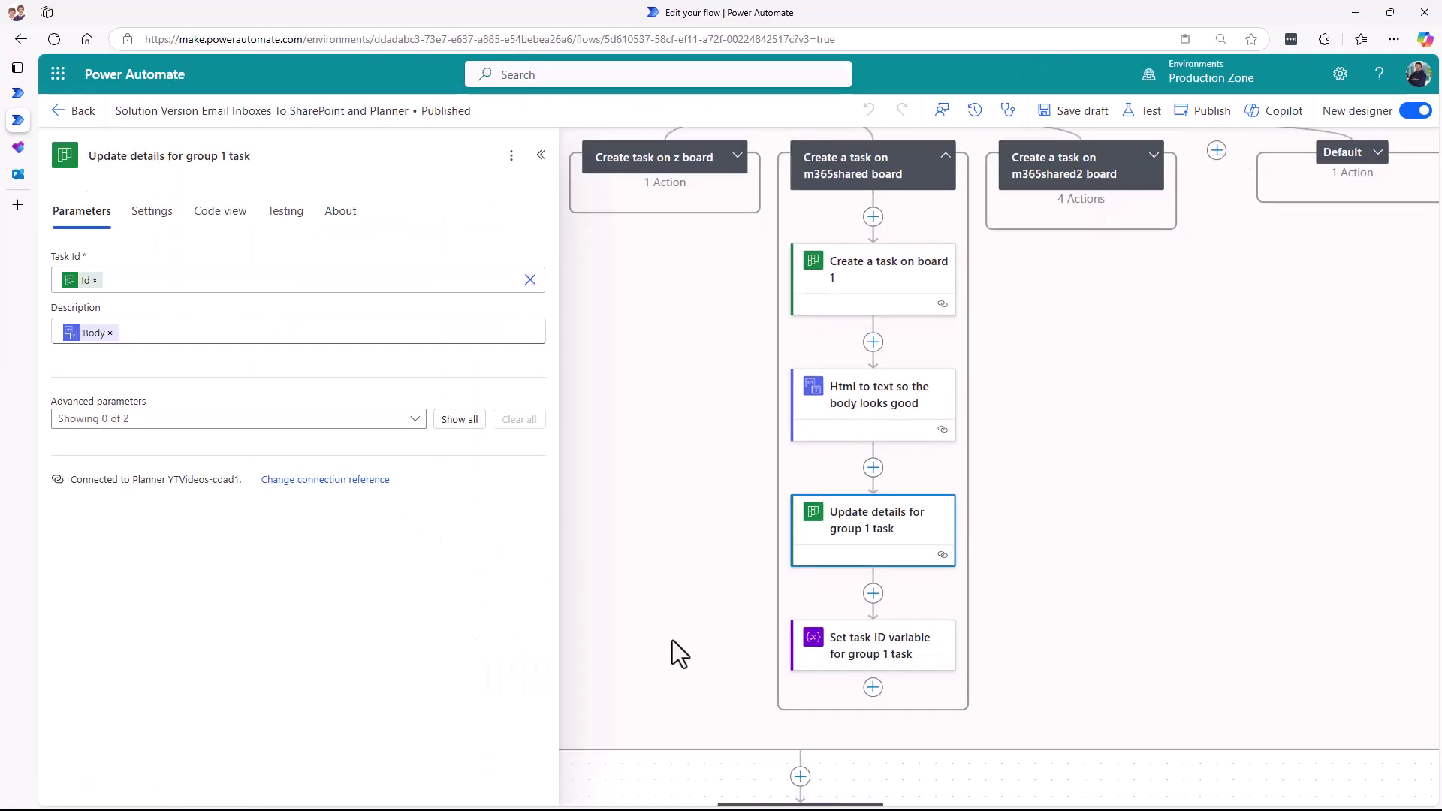
{"action": "scroll", "coordinate": [661, 679], "scroll_direction": "up", "scroll_amount": 1}
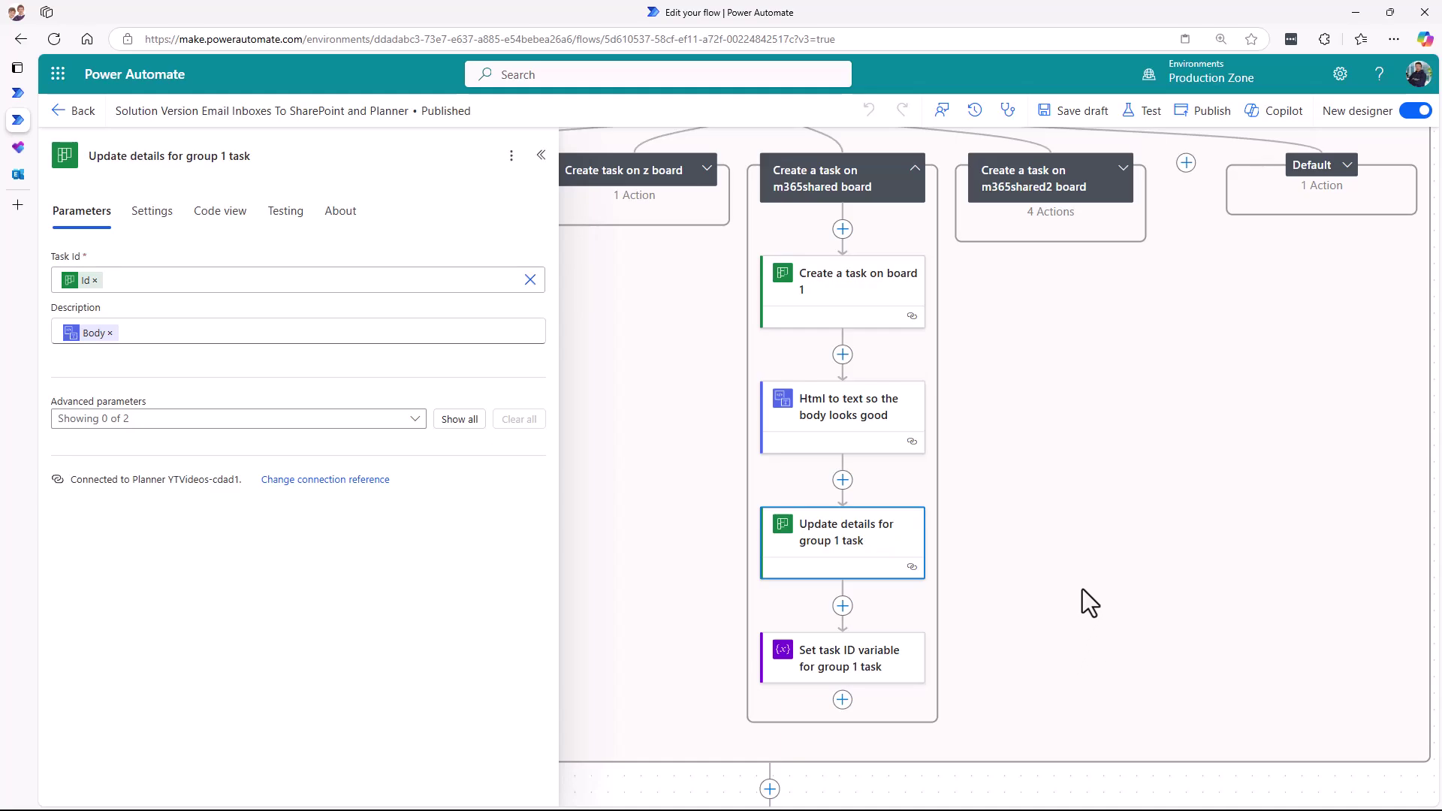
{"action": "left_click_drag", "start_coordinate": [804, 258], "coordinate": [849, 621]}
{"action": "left_click_drag", "start_coordinate": [1190, 681], "coordinate": [1105, 533]}
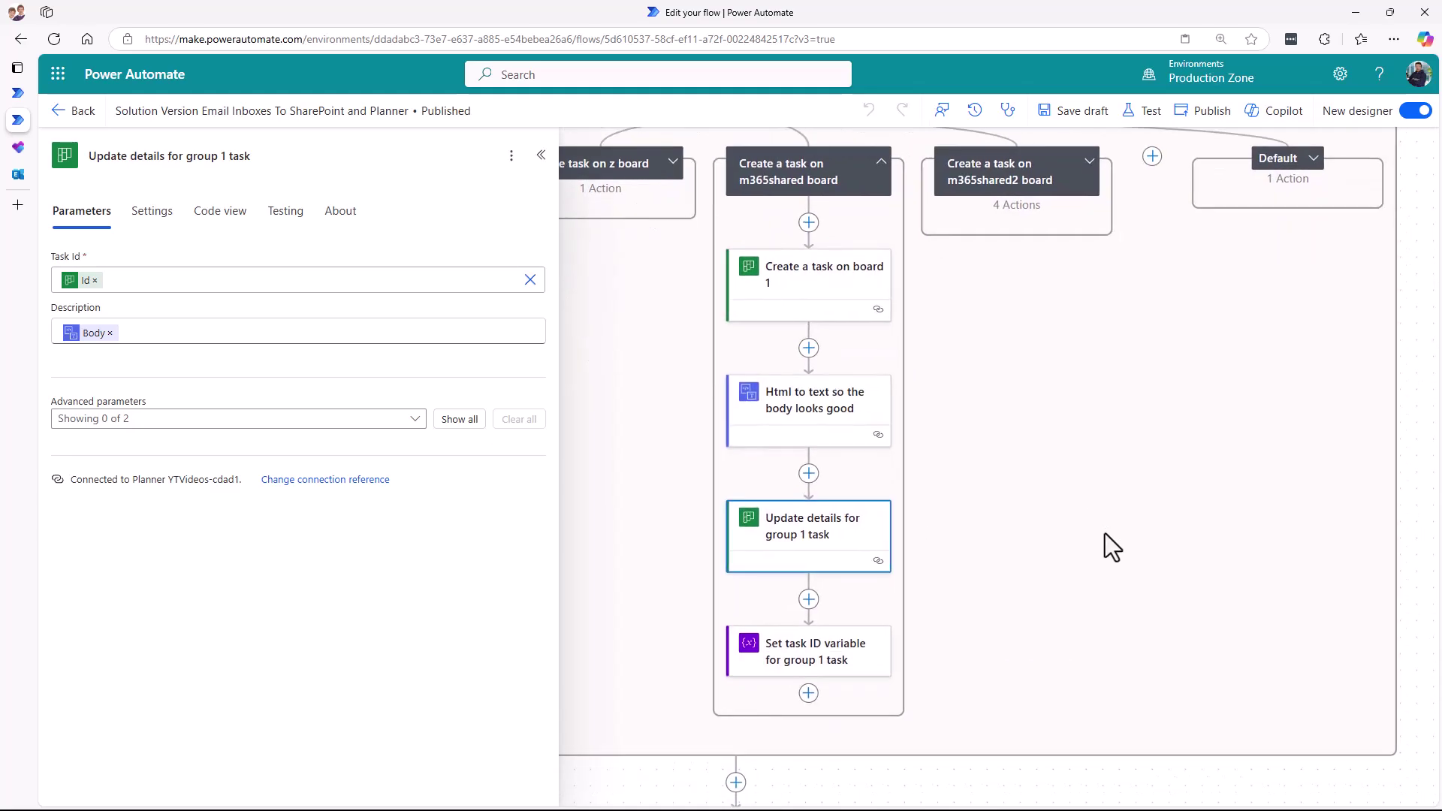
{"action": "left_click", "coordinate": [833, 668]}
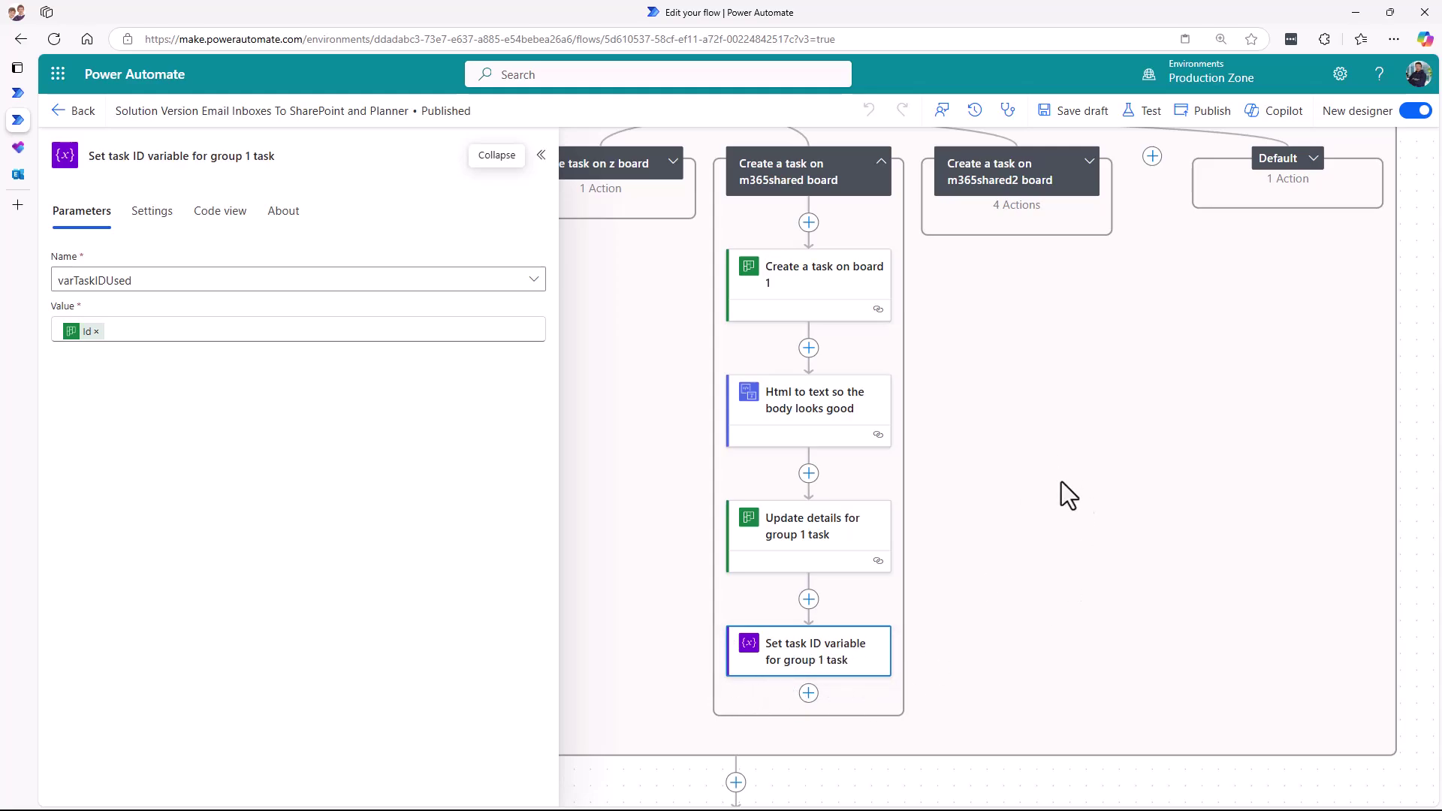
- Expand the "Create a task on m365shared2 board" case and compare its actions with those of the m365shared case
{"action": "scroll", "coordinate": [1058, 496], "scroll_direction": "up", "scroll_amount": 1}
{"action": "left_click_drag", "start_coordinate": [1051, 515], "coordinate": [1095, 709]}
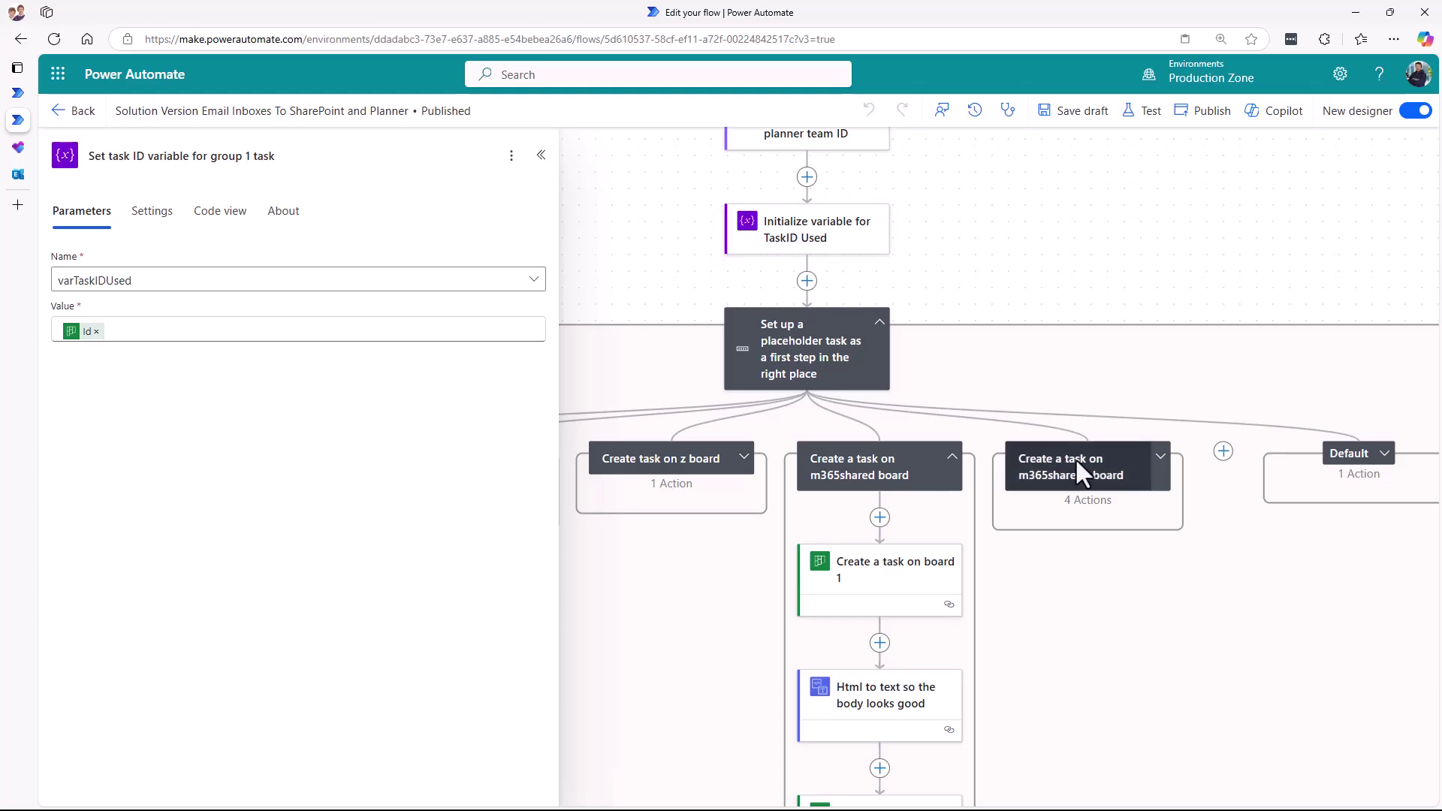
{"action": "left_click", "coordinate": [1164, 462]}
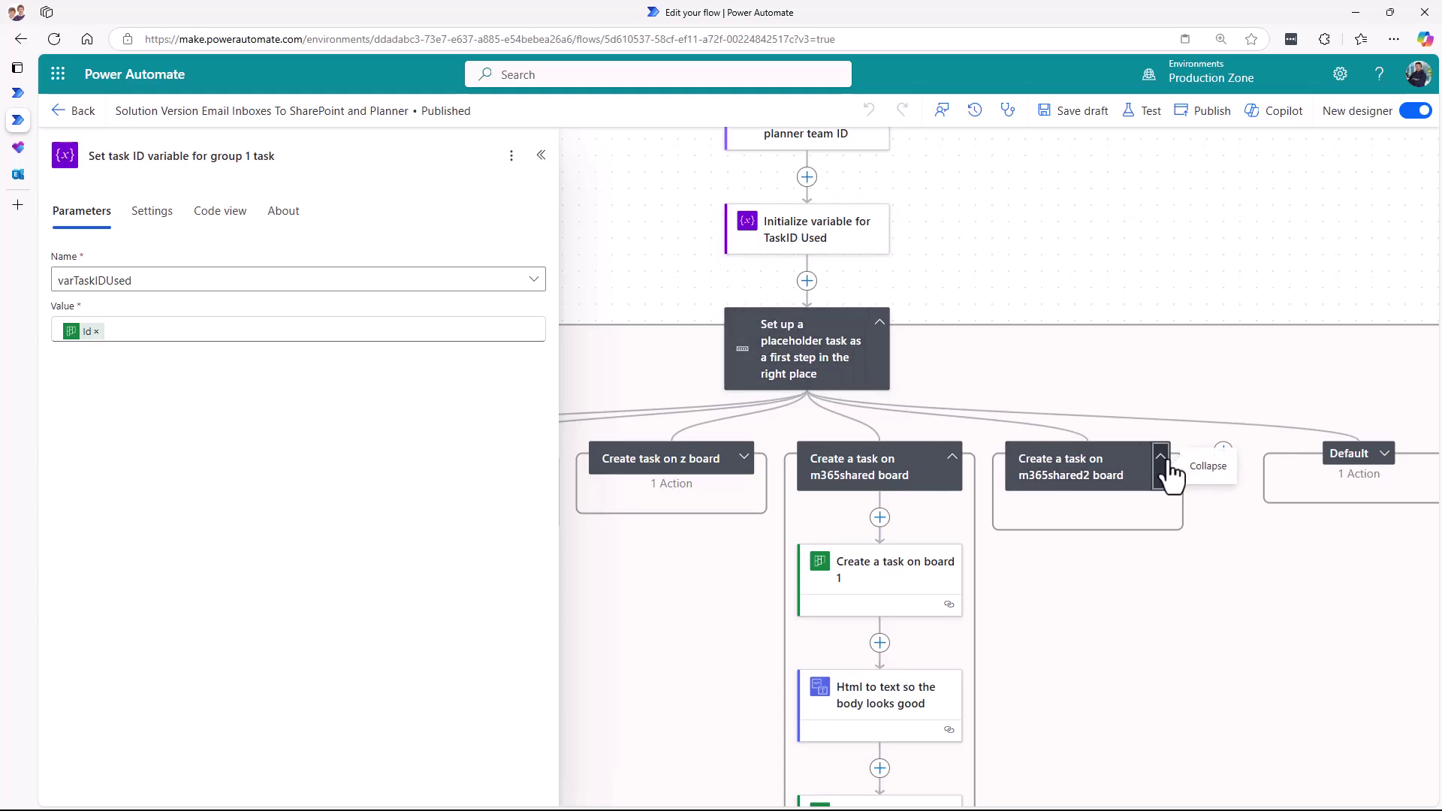
{"action": "scroll", "coordinate": [1281, 705], "scroll_direction": "down", "scroll_amount": 4}
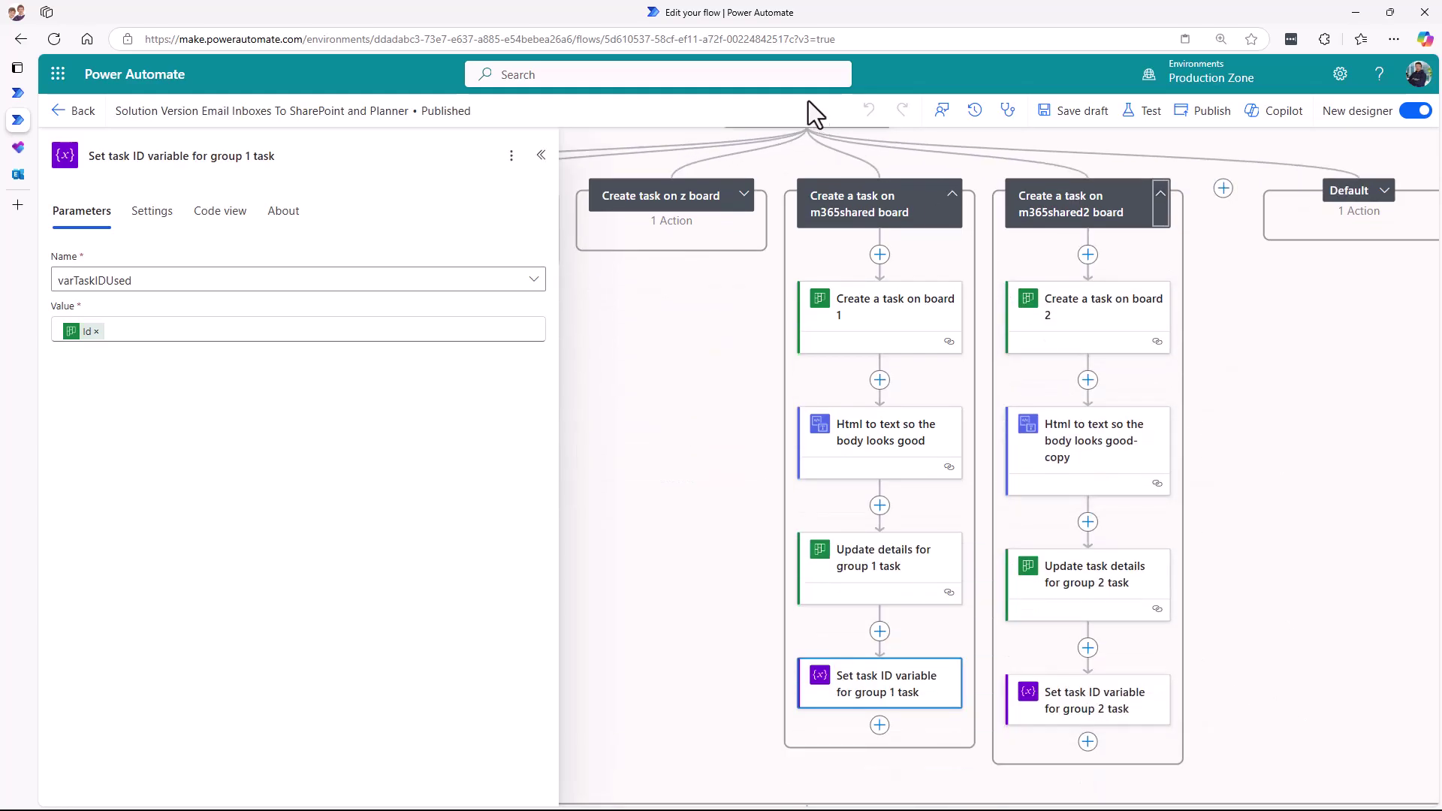
{"action": "scroll", "coordinate": [1277, 595], "scroll_direction": "down", "scroll_amount": 3}
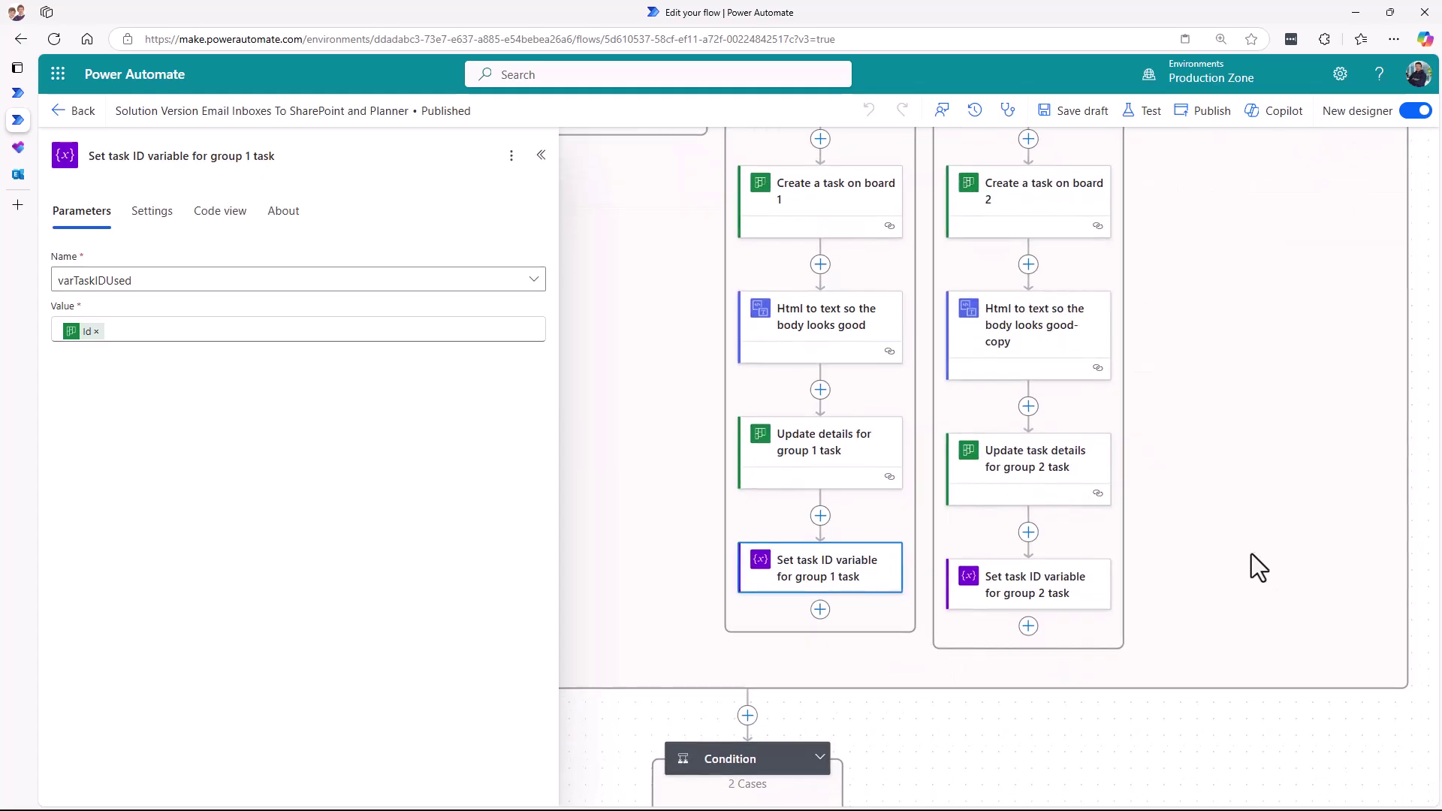
{"action": "left_click_drag", "start_coordinate": [772, 466], "coordinate": [877, 543]}
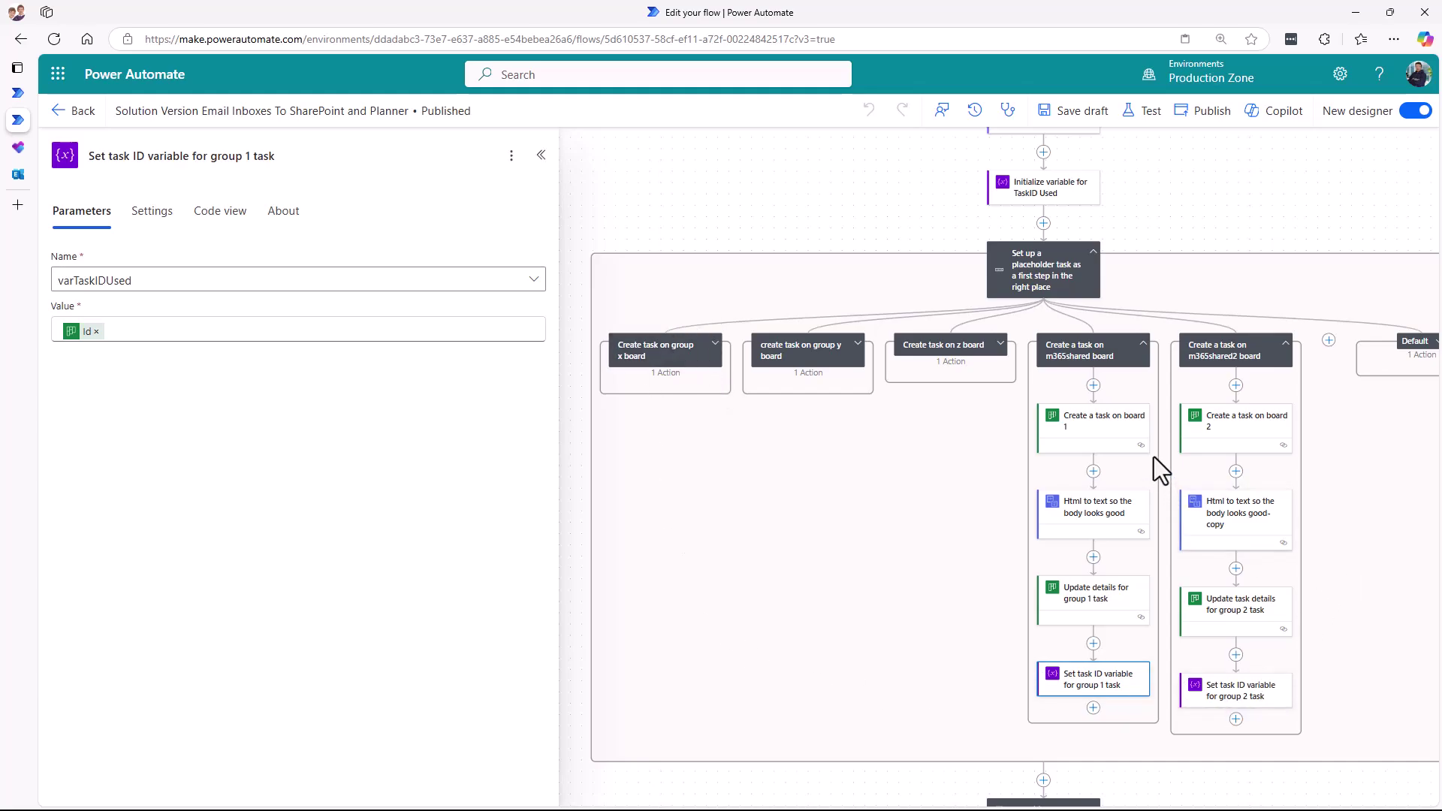
- Compare the plan settings of the "Create a task on board 1" and "Create a task on board 2" actions
{"action": "left_click", "coordinate": [1089, 432]}
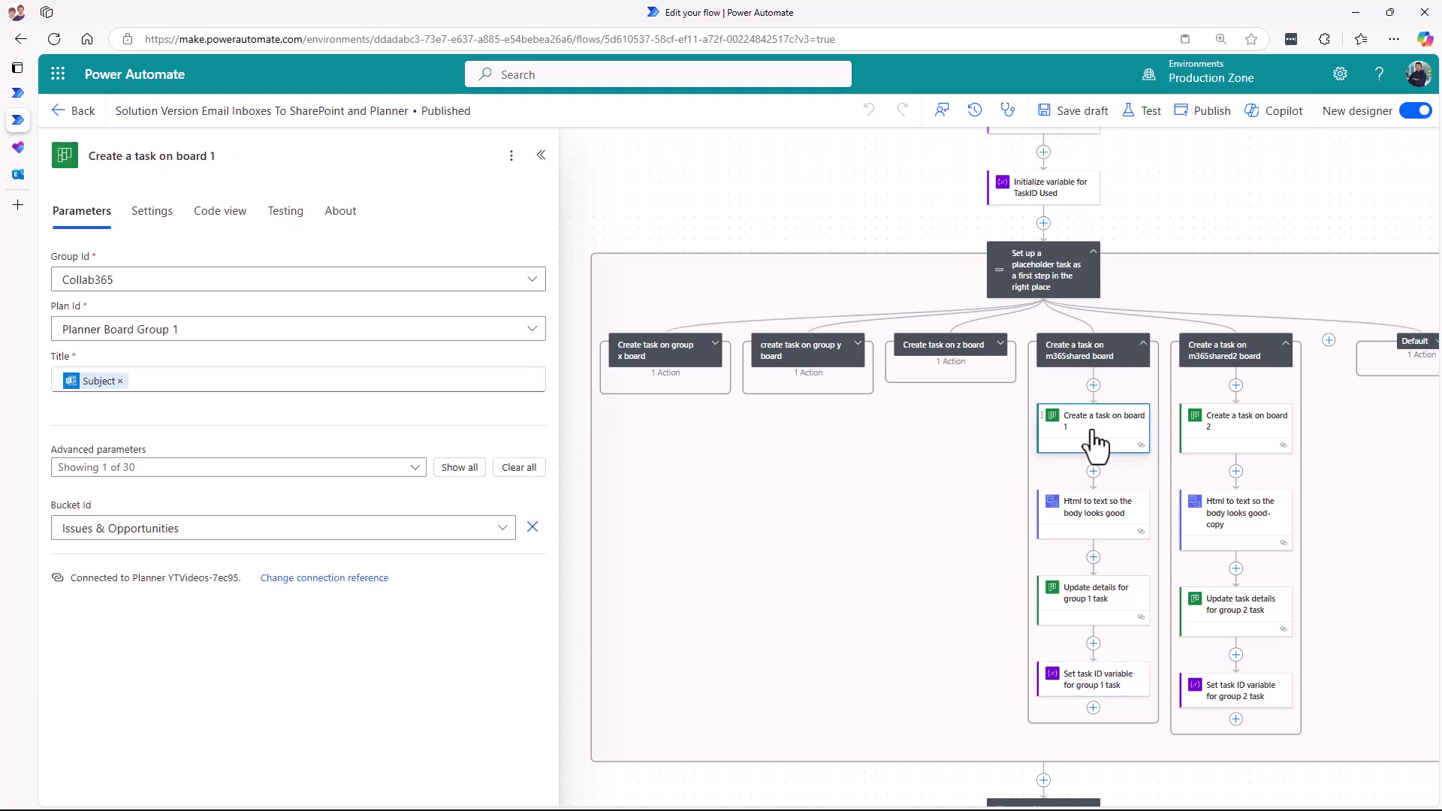
{"action": "left_click", "coordinate": [1246, 433]}
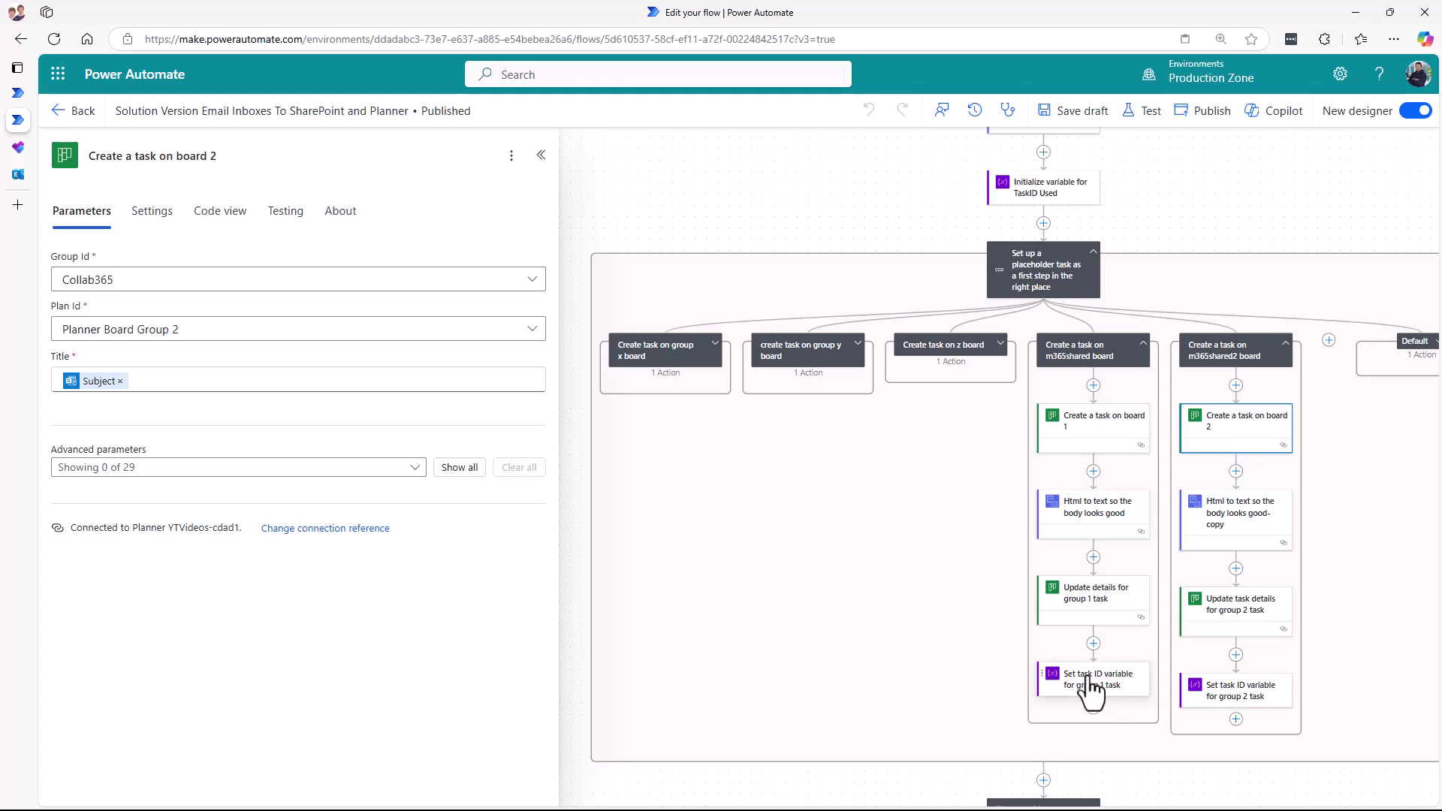
{"action": "left_click_drag", "start_coordinate": [840, 687], "coordinate": [695, 542]}
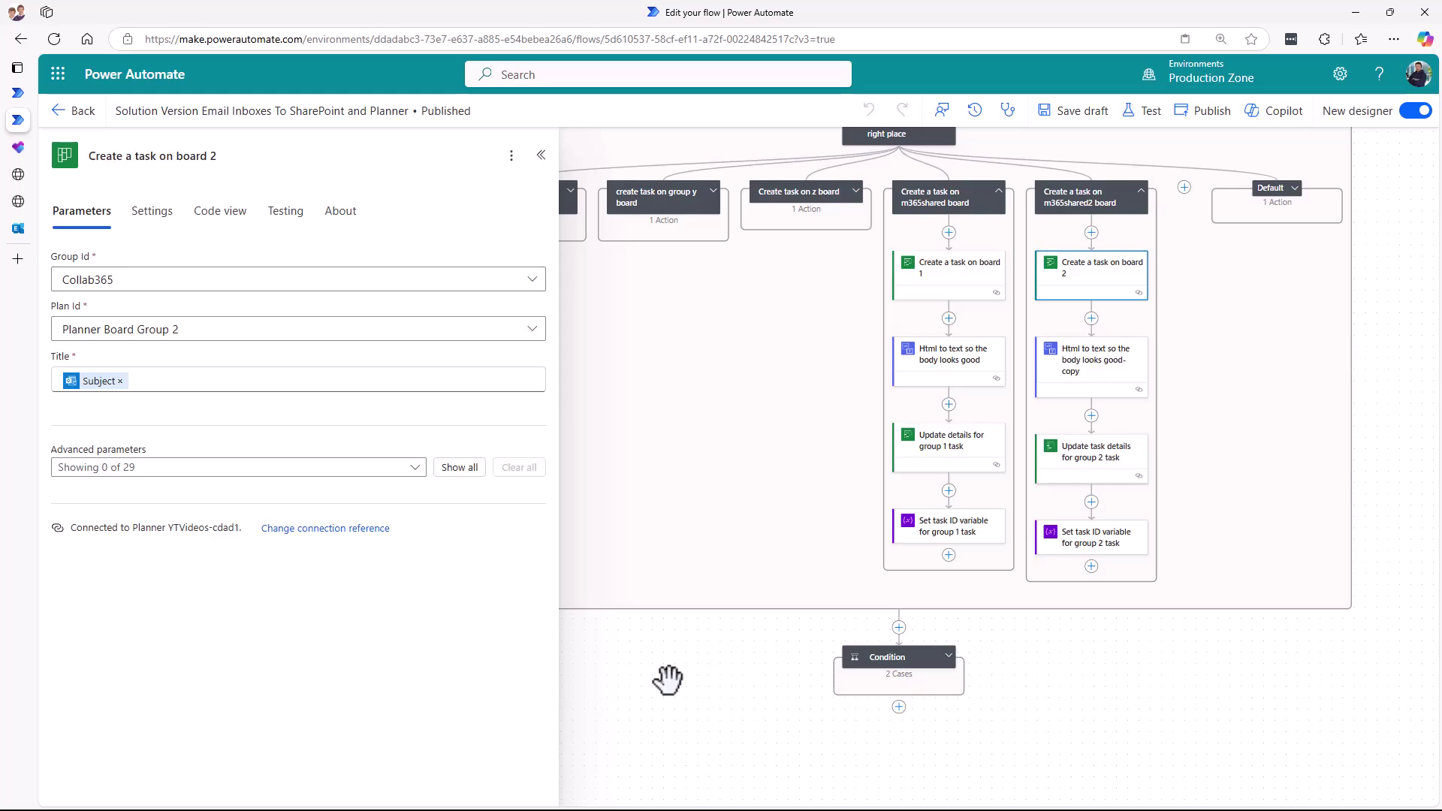
- Expand the Condition below the switch and bring its True and False branches into close view
{"action": "left_click", "coordinate": [946, 657]}
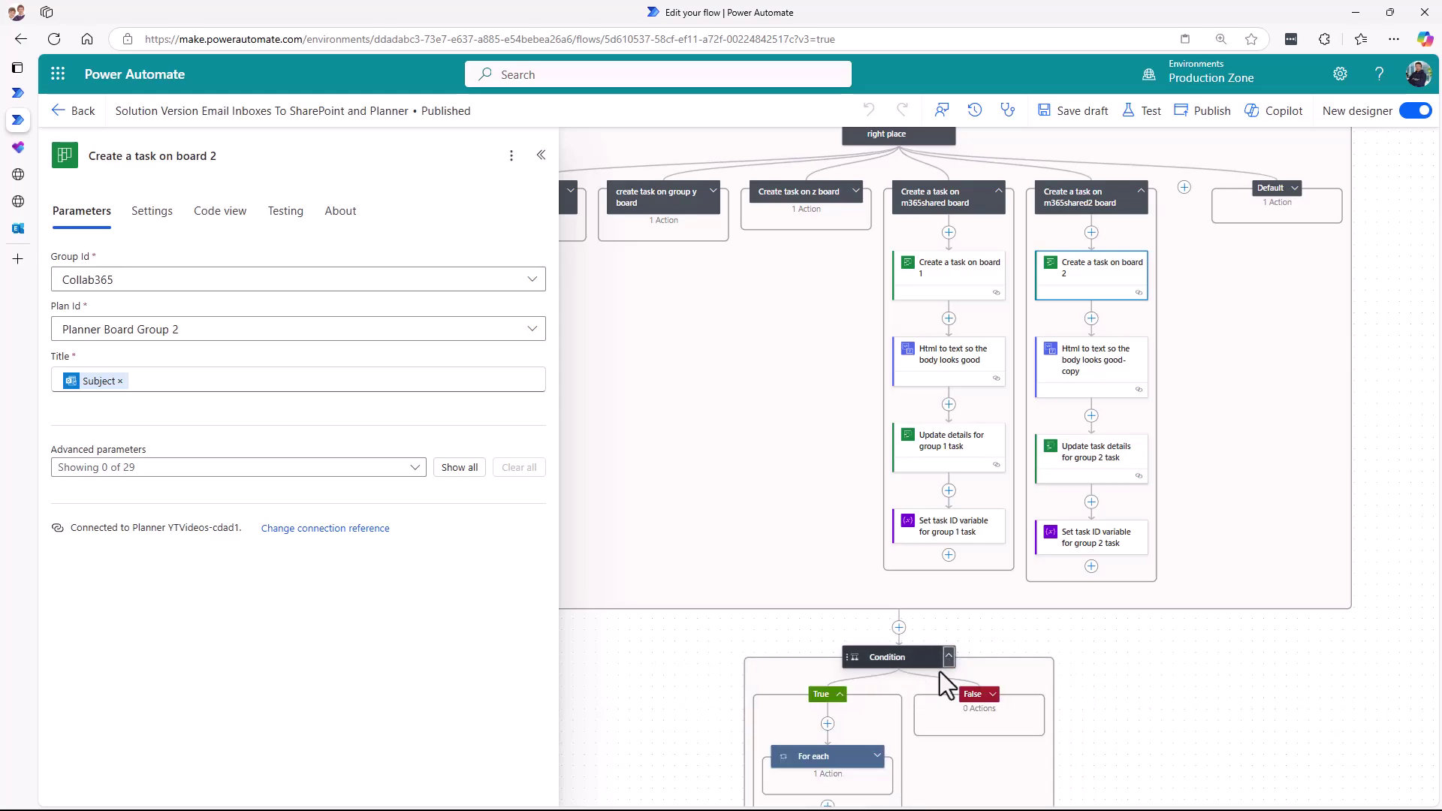
{"action": "scroll", "coordinate": [1089, 708], "scroll_direction": "up", "scroll_amount": 4}
{"action": "left_click_drag", "start_coordinate": [1084, 708], "coordinate": [1269, 605]}
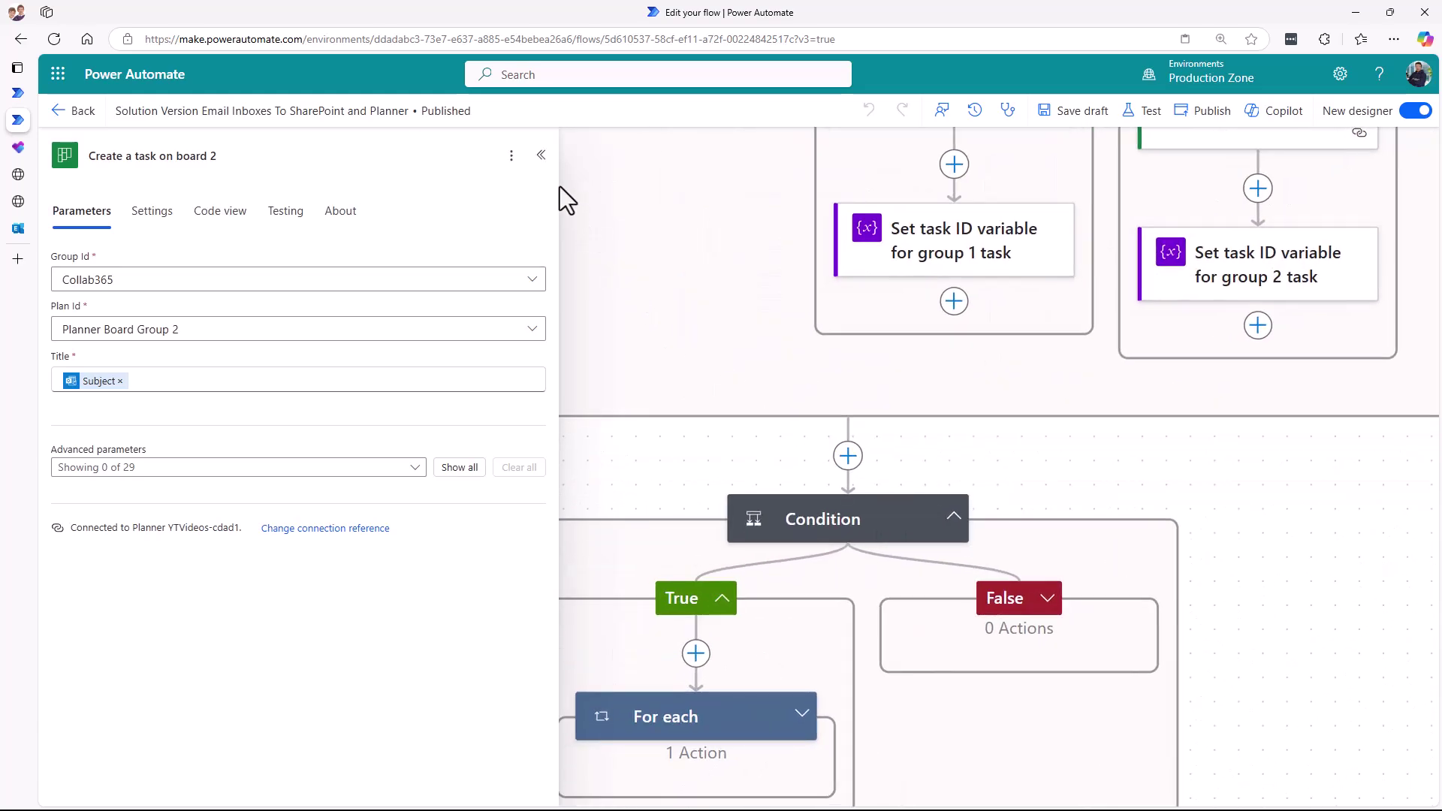
- Open the Condition below the switch and examine its Has Attachment expression
{"action": "left_click", "coordinate": [540, 155]}
{"action": "left_click", "coordinate": [856, 521]}
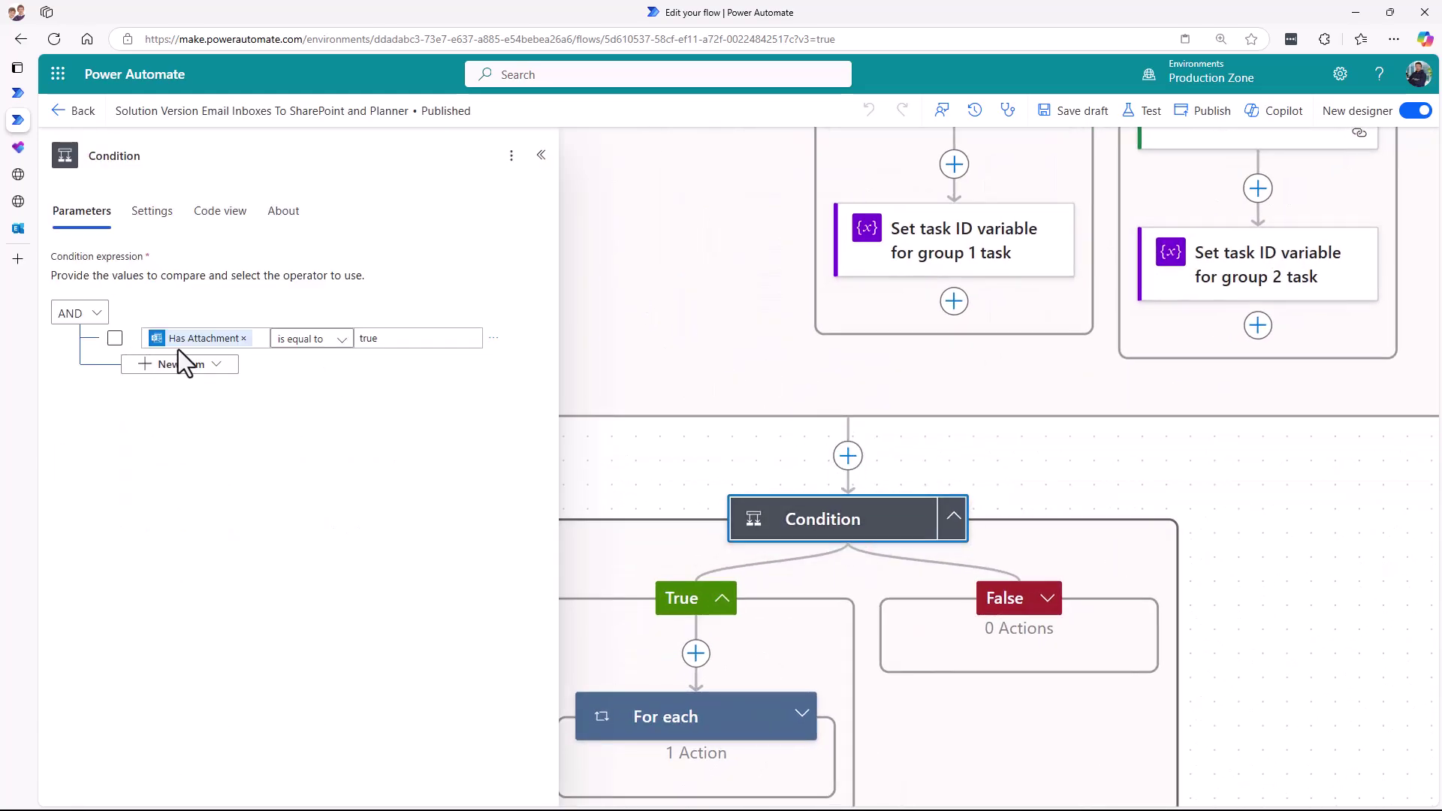
{"action": "mouse_move", "coordinate": [189, 353]}
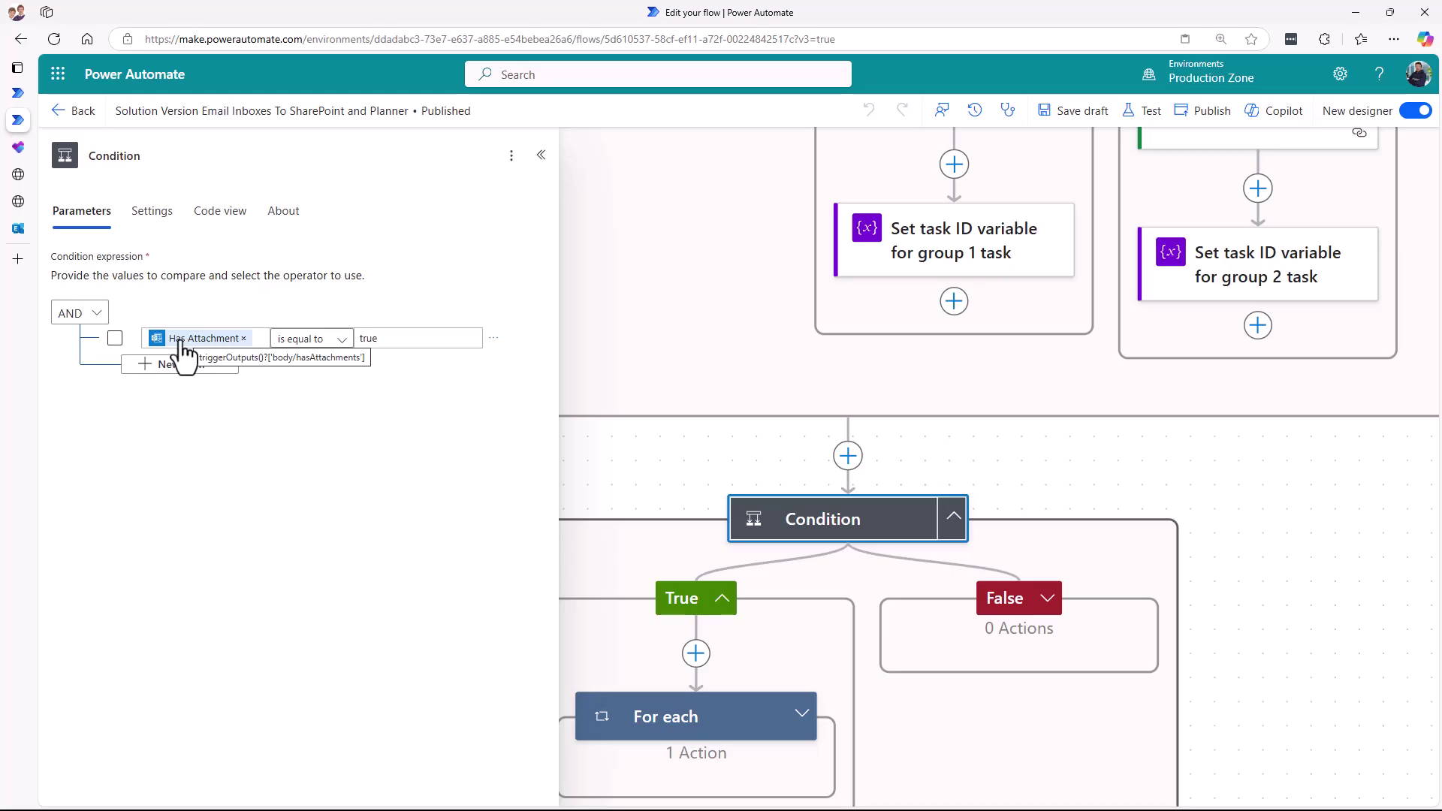
- Search the dynamic content for "has" to locate the email trigger's Has Attachment output, leaving the condition's value as it is
{"action": "left_click", "coordinate": [255, 339]}
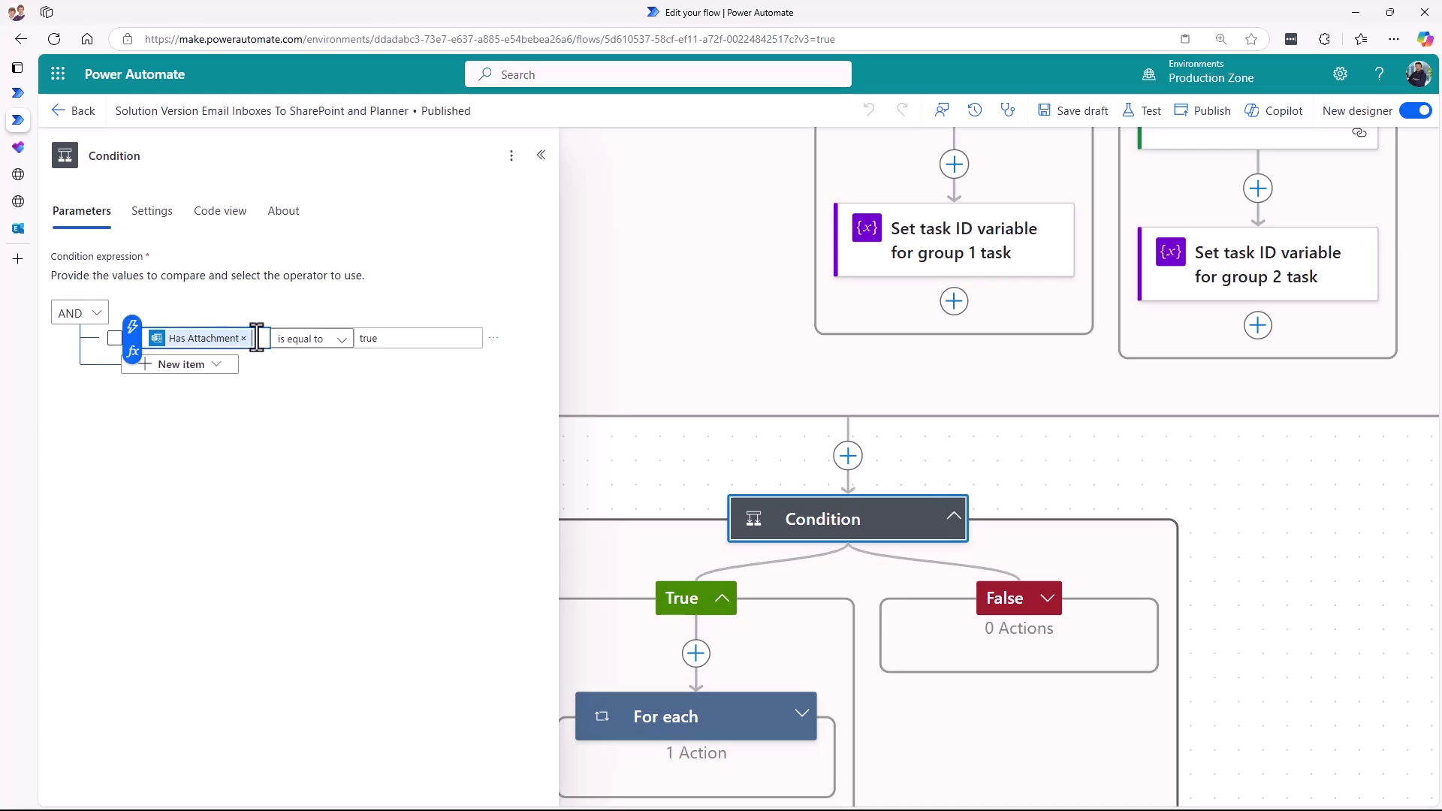
{"action": "left_click", "coordinate": [132, 328]}
{"action": "scroll", "coordinate": [515, 574], "scroll_direction": "down", "scroll_amount": 7}
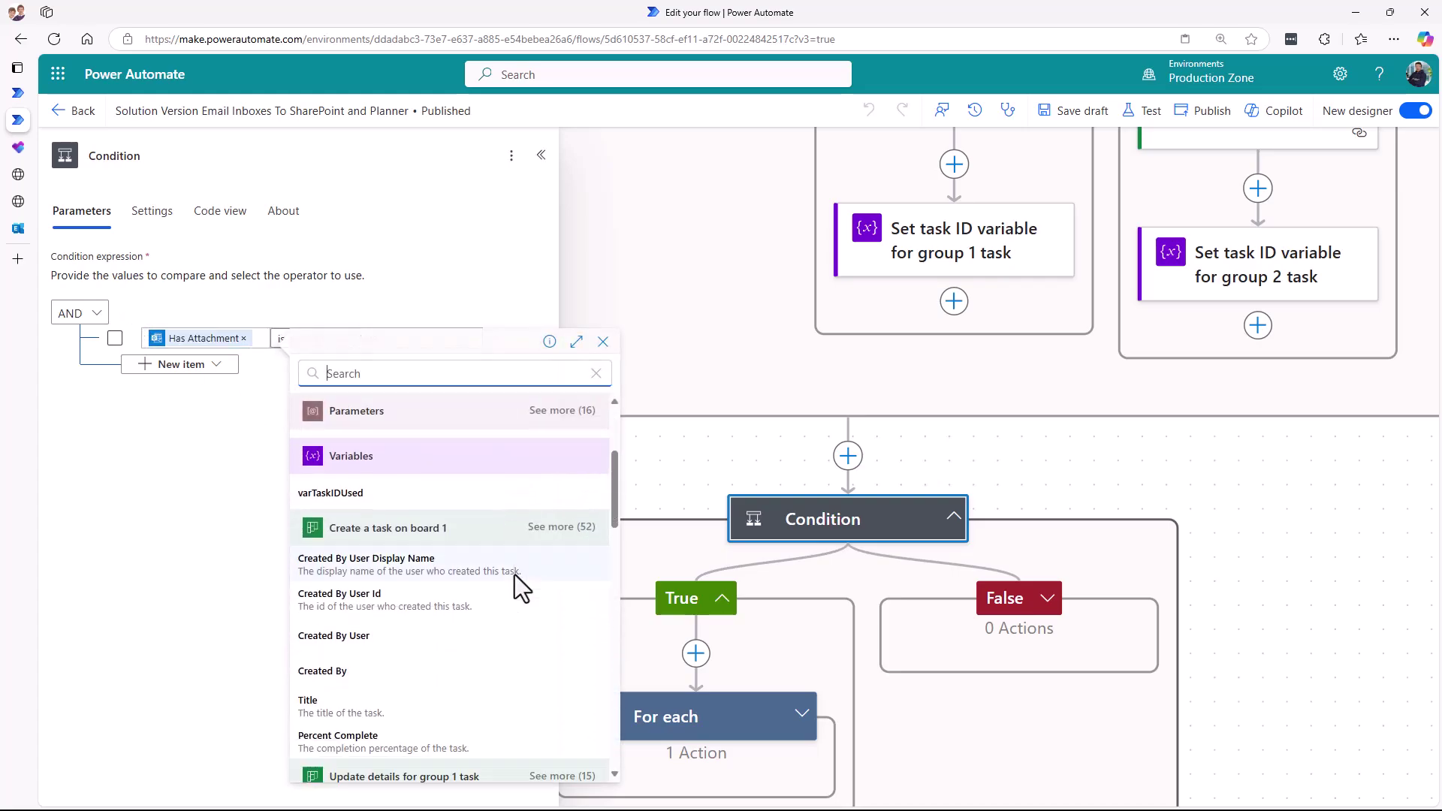
{"action": "scroll", "coordinate": [513, 574], "scroll_direction": "down", "scroll_amount": 10}
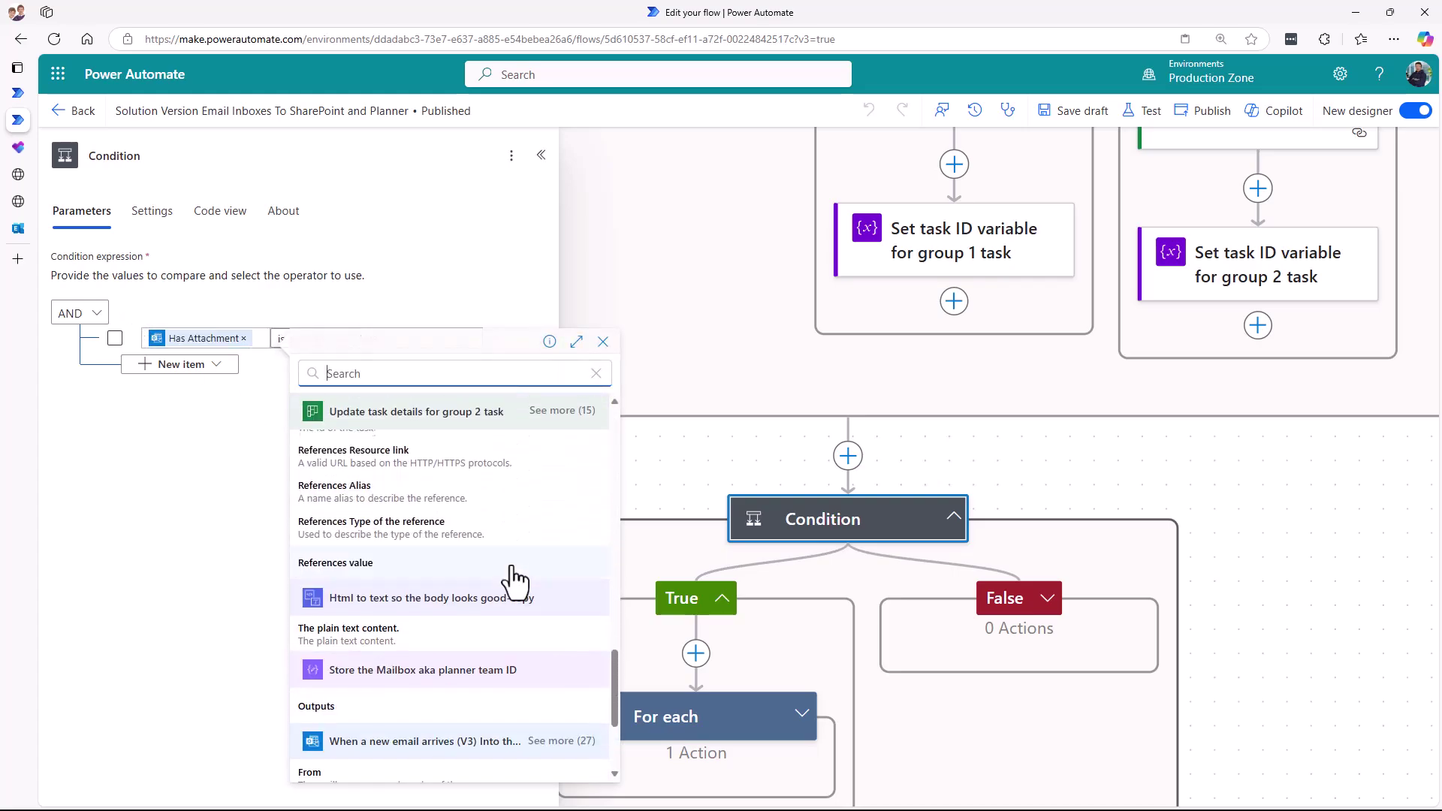
{"action": "left_click", "coordinate": [365, 373]}
{"action": "type", "text": "has"}
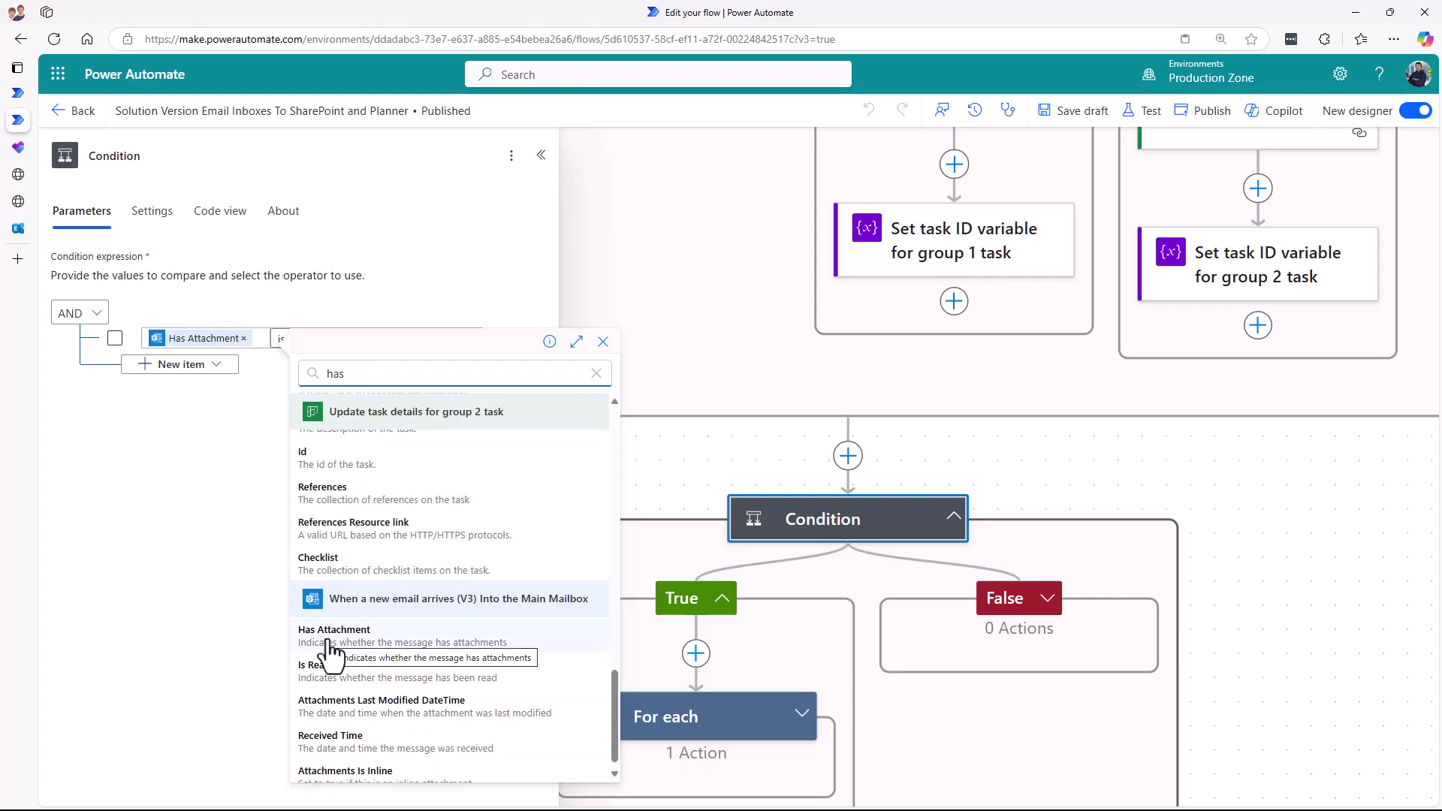
{"action": "left_click", "coordinate": [225, 643]}
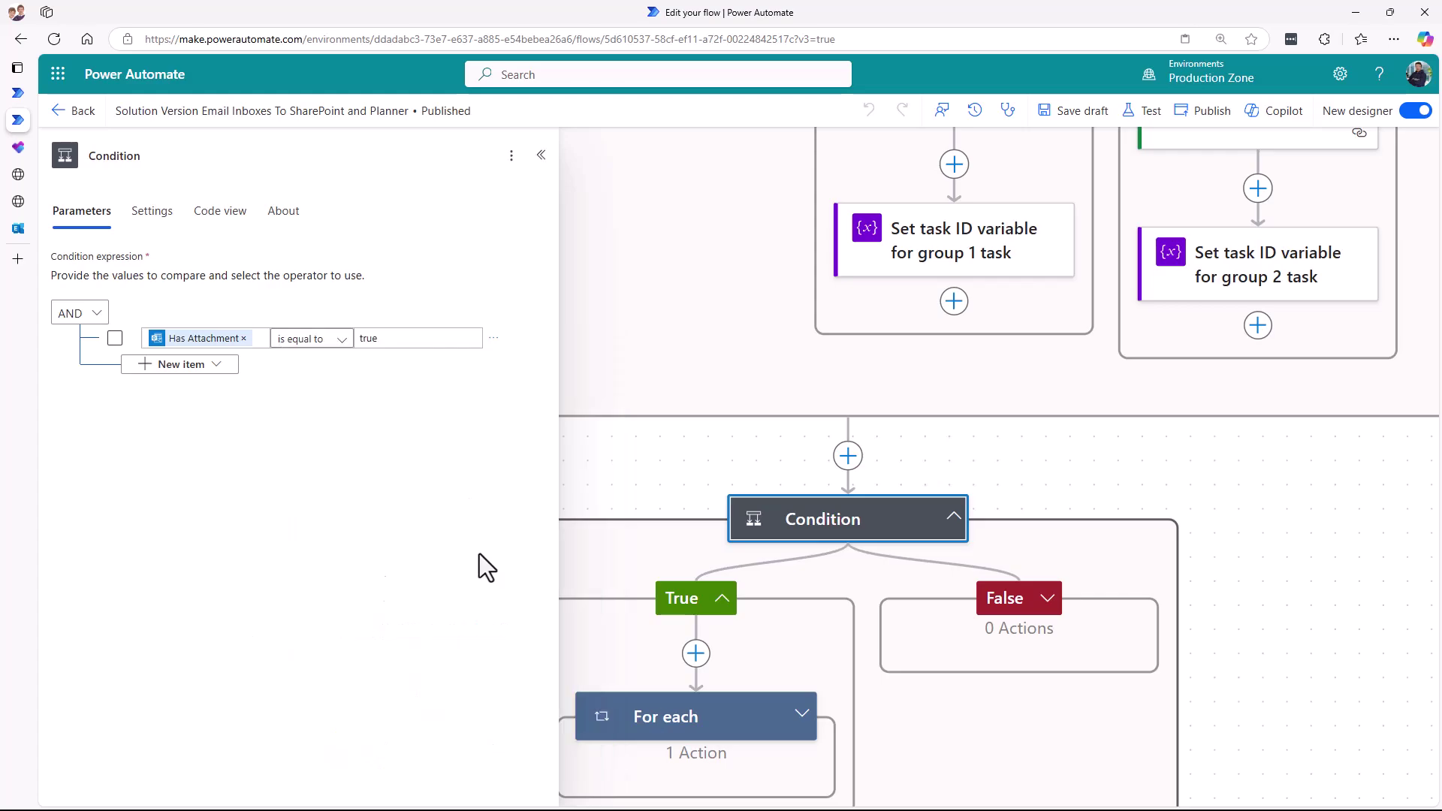
- Expand the For each loop in the Condition's True branch and examine the output it iterates over
{"action": "left_click_drag", "start_coordinate": [621, 444], "coordinate": [785, 207]}
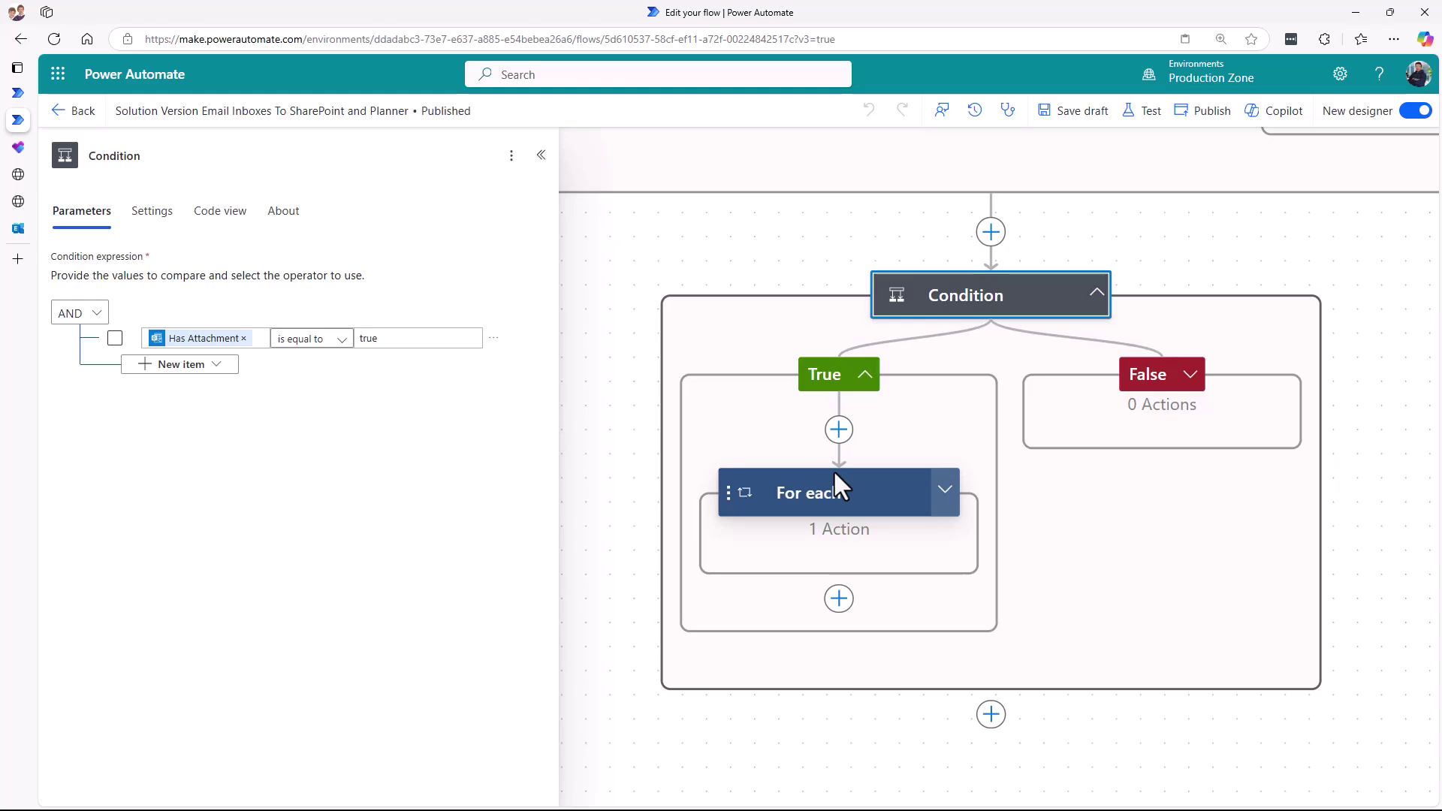
{"action": "left_click", "coordinate": [944, 492]}
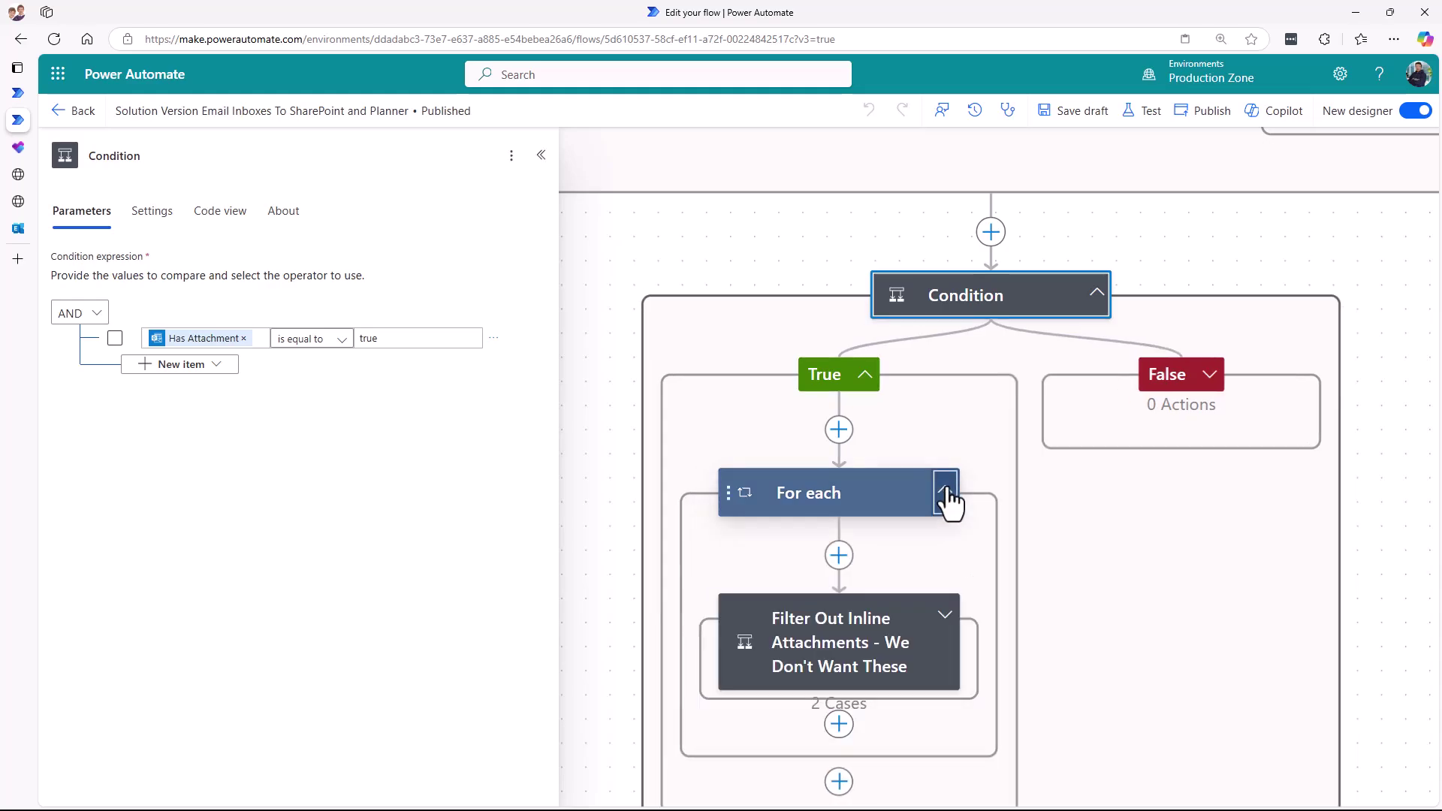
{"action": "left_click", "coordinate": [876, 501]}
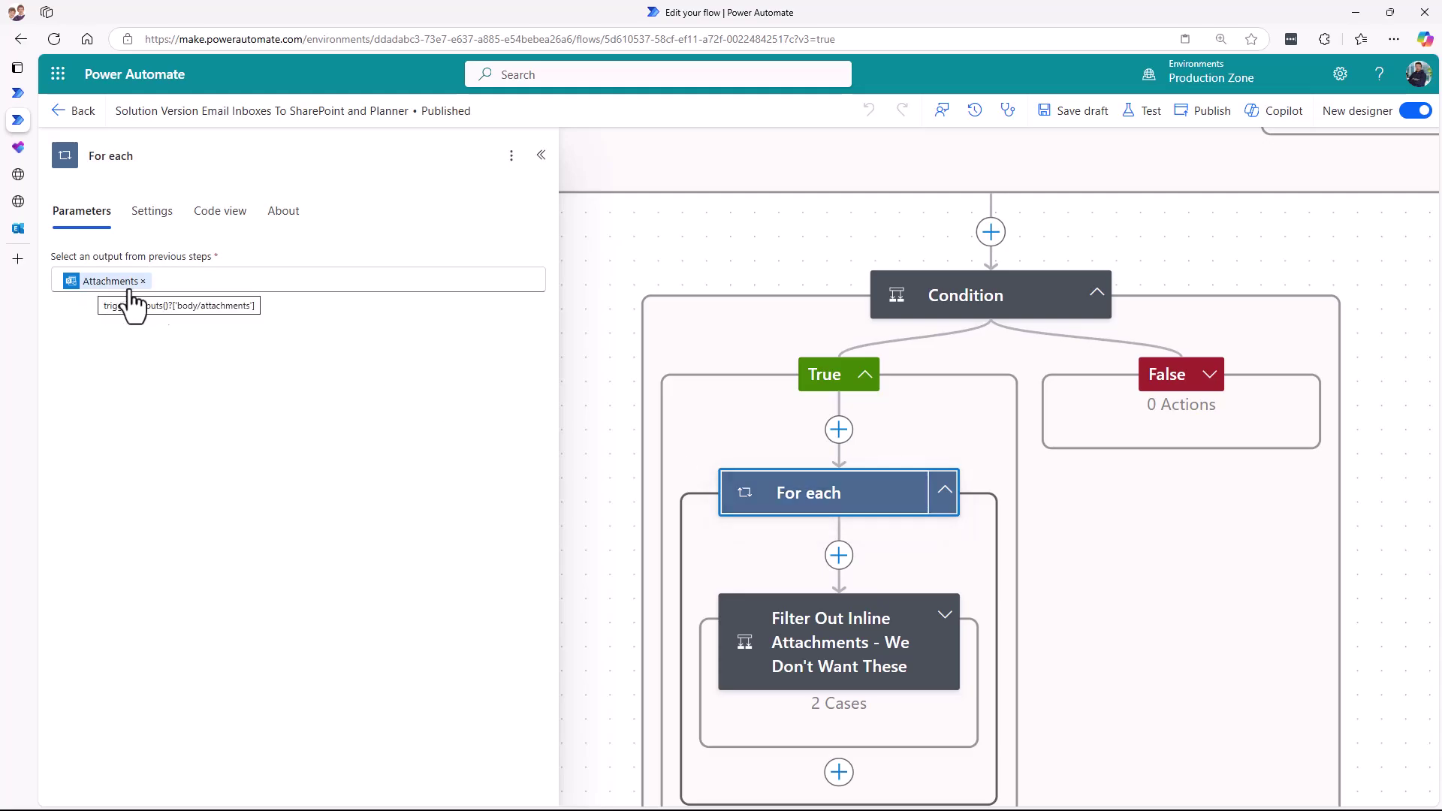
- Examine the "Filter Out Inline Attachments - We Don't Want These" condition and expand it to bring its True branch actions into view
{"action": "left_click", "coordinate": [912, 627]}
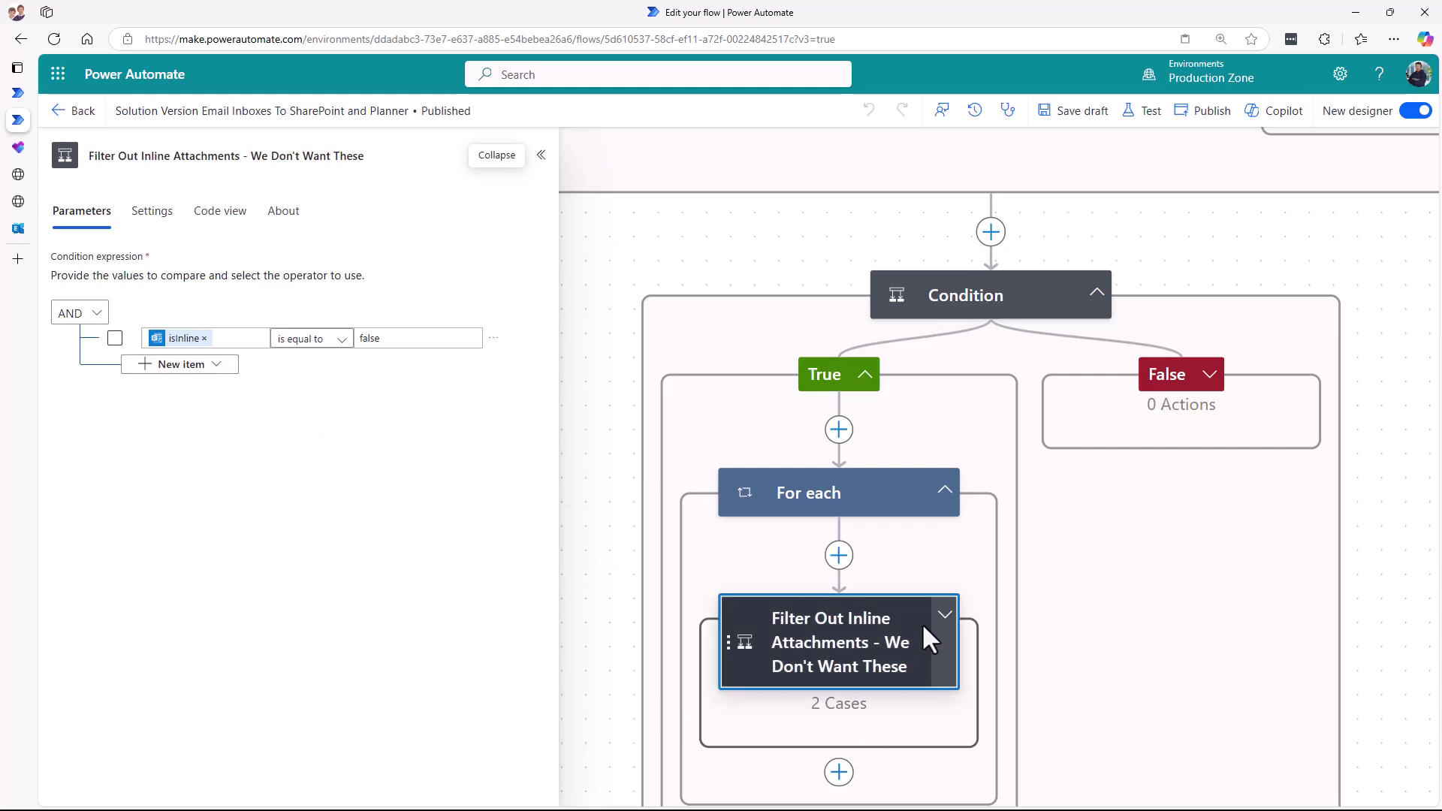
{"action": "left_click", "coordinate": [944, 617]}
{"action": "scroll", "coordinate": [969, 646], "scroll_direction": "down", "scroll_amount": 2}
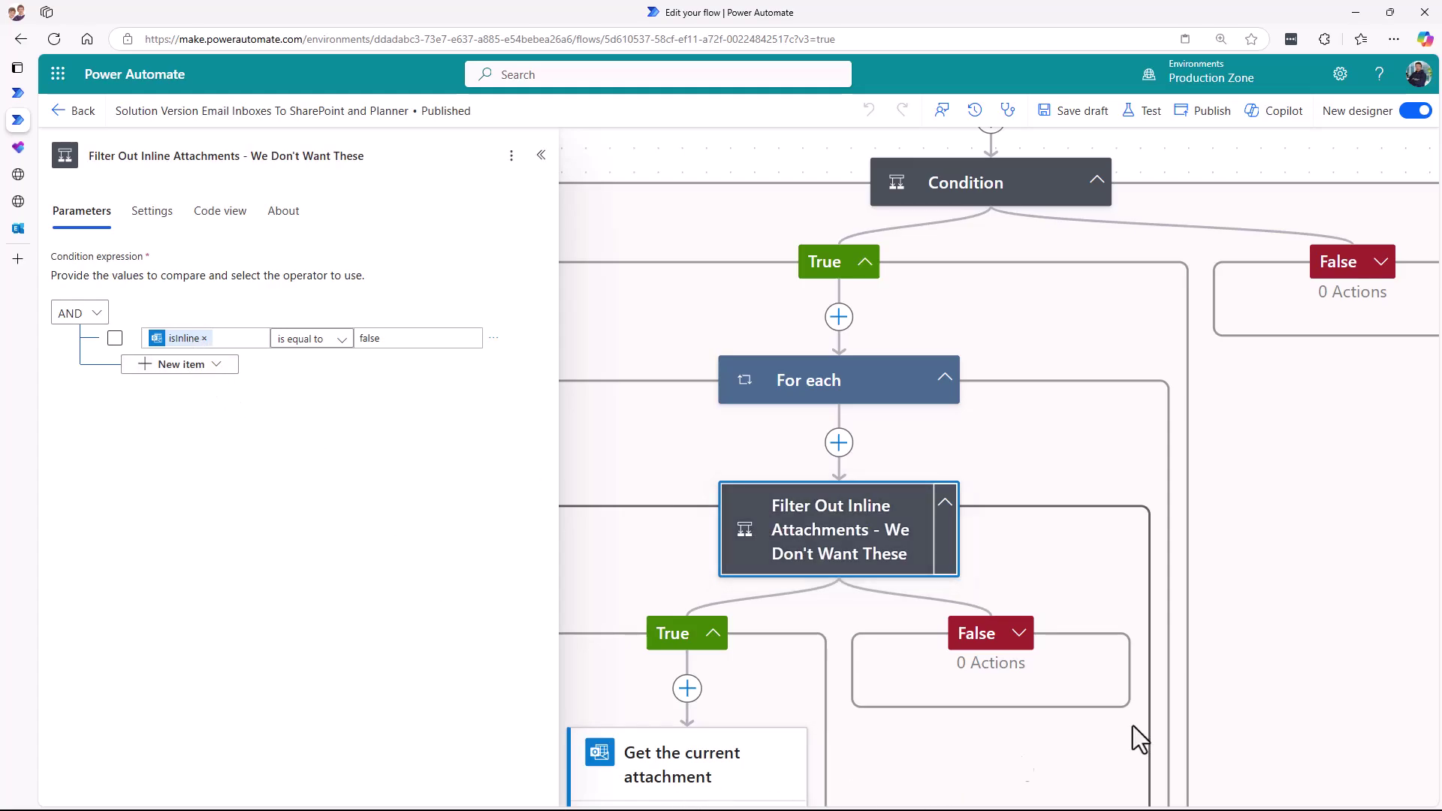
{"action": "left_click_drag", "start_coordinate": [1240, 690], "coordinate": [1329, 261]}
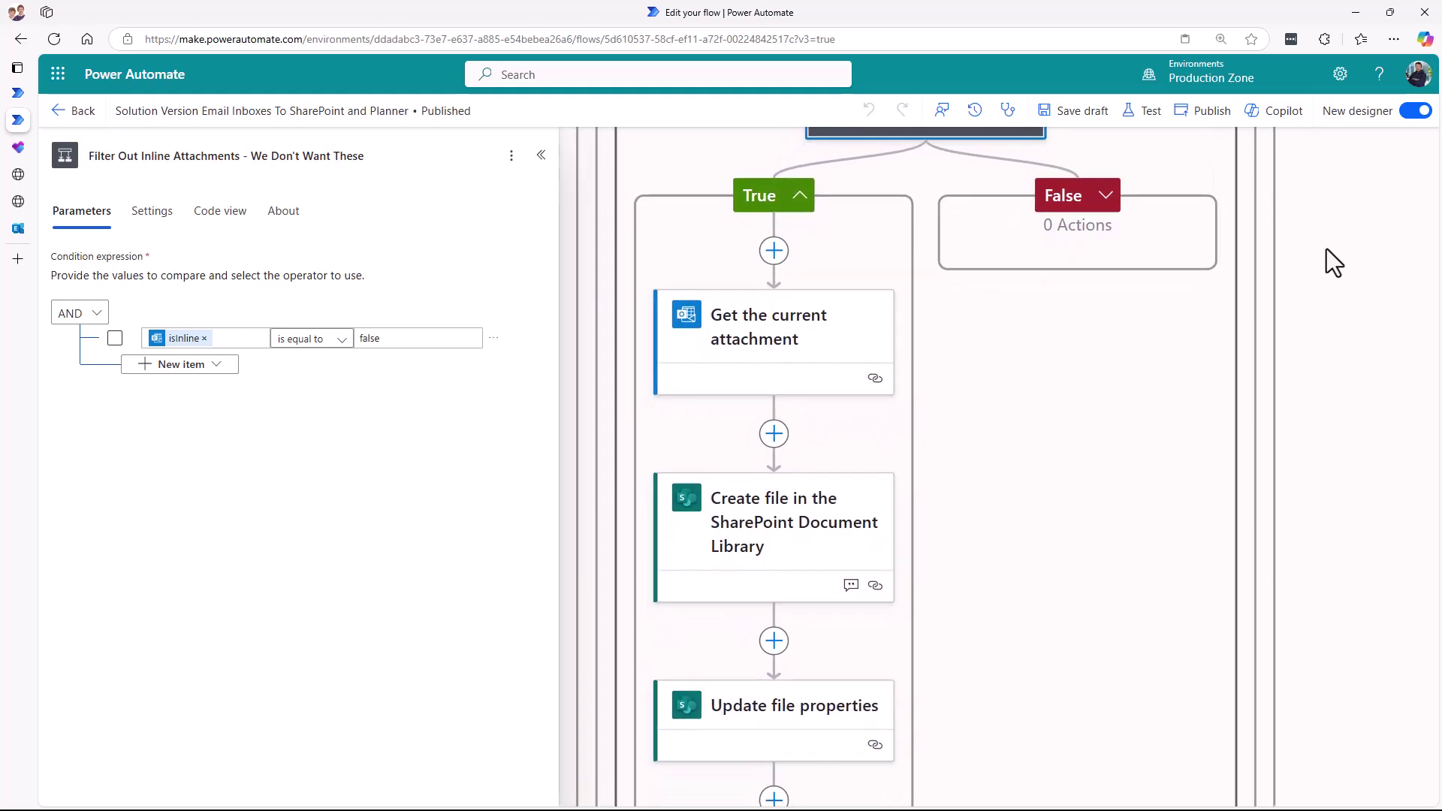
{"action": "left_click_drag", "start_coordinate": [1343, 401], "coordinate": [1371, 346]}
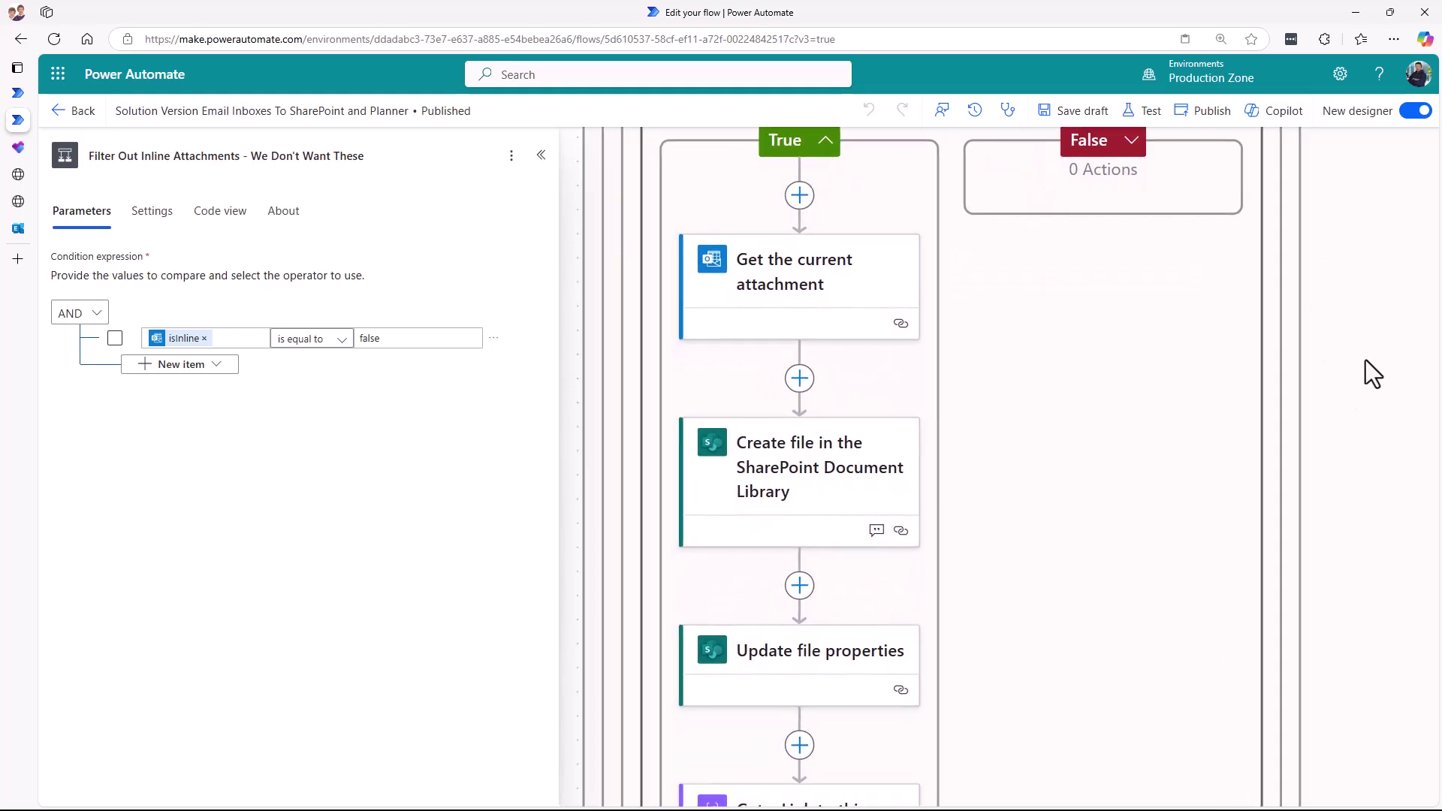
- Open "Get the current attachment" and inspect the expressions behind its message and attachment IDs
{"action": "left_click", "coordinate": [800, 315]}
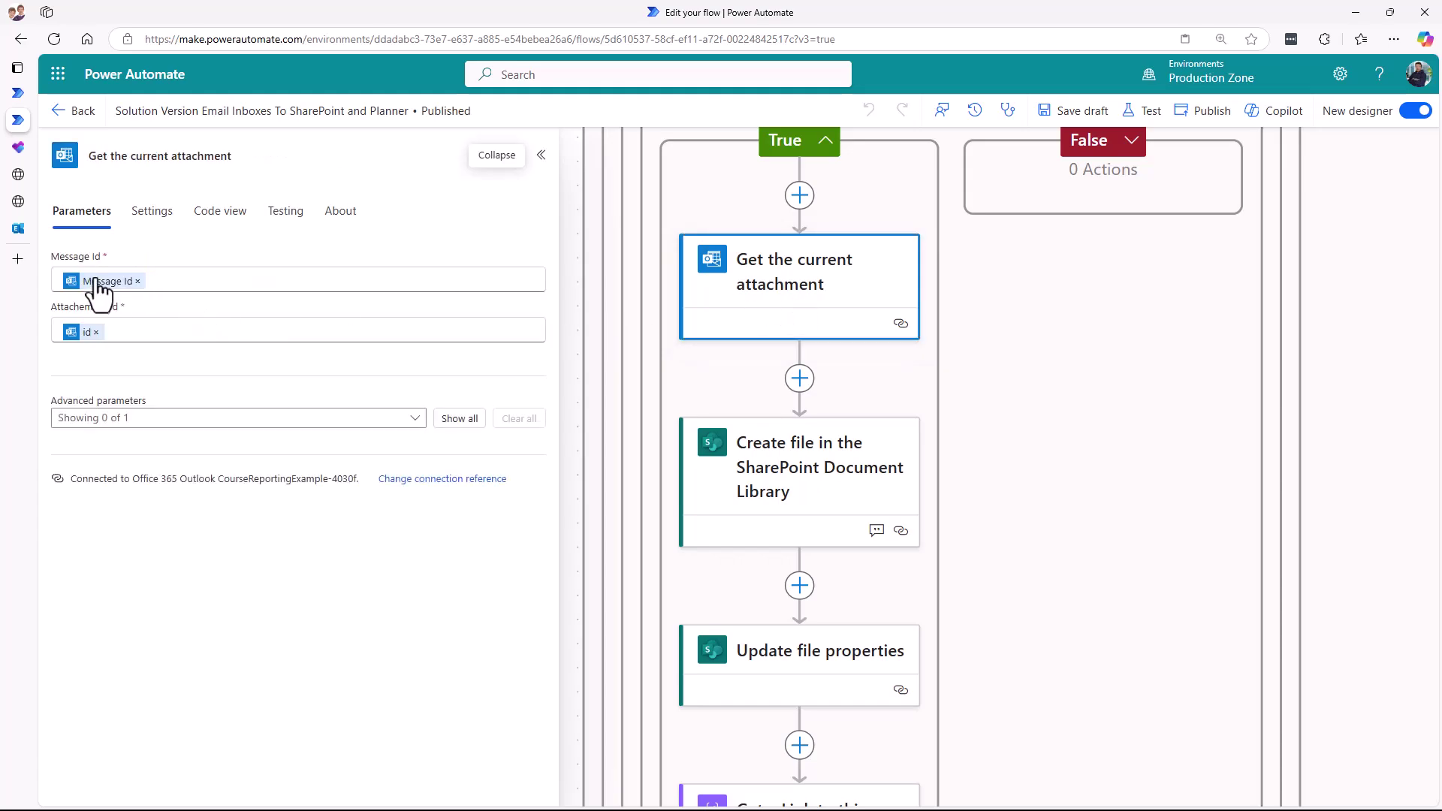
{"action": "mouse_move", "coordinate": [92, 298]}
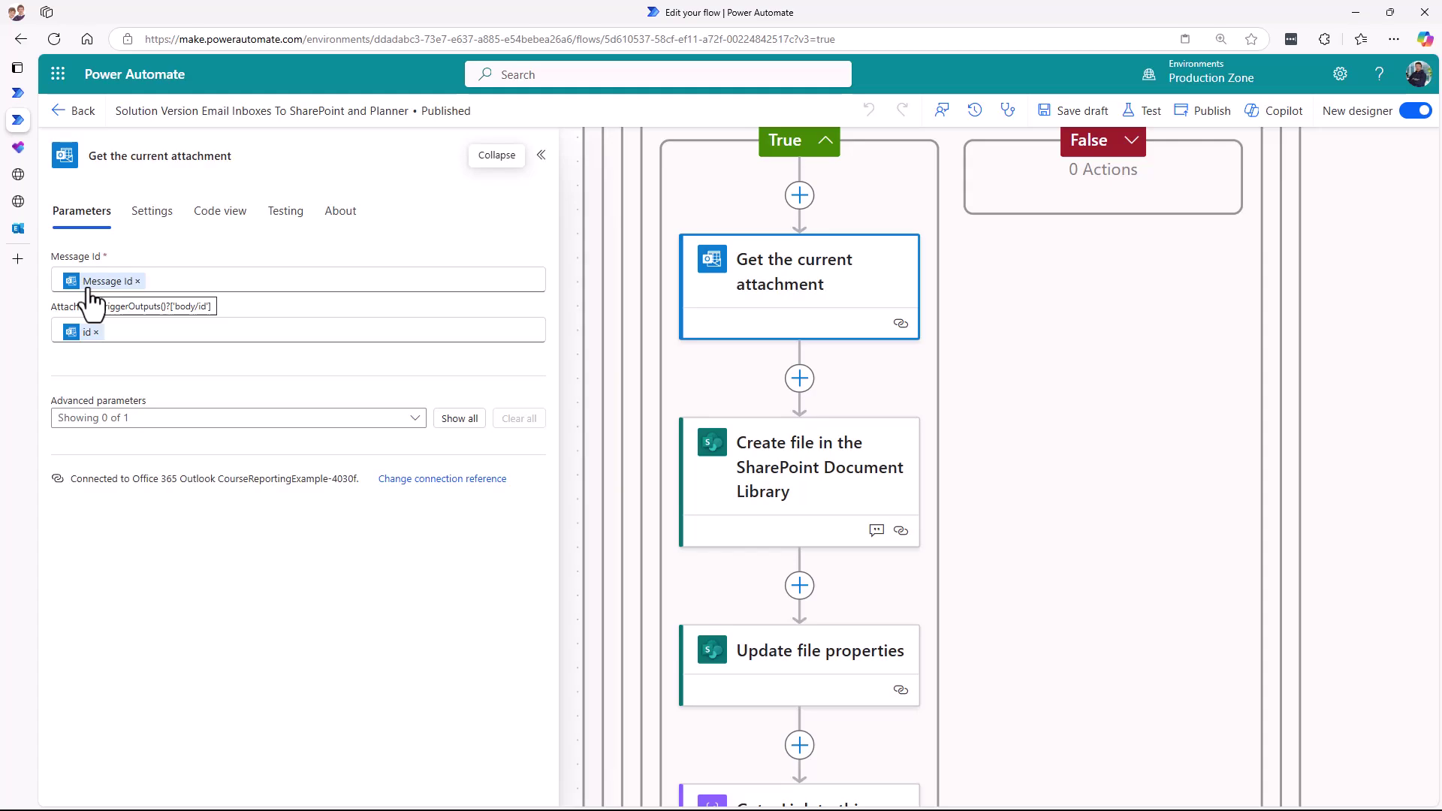
{"action": "mouse_move", "coordinate": [72, 335]}
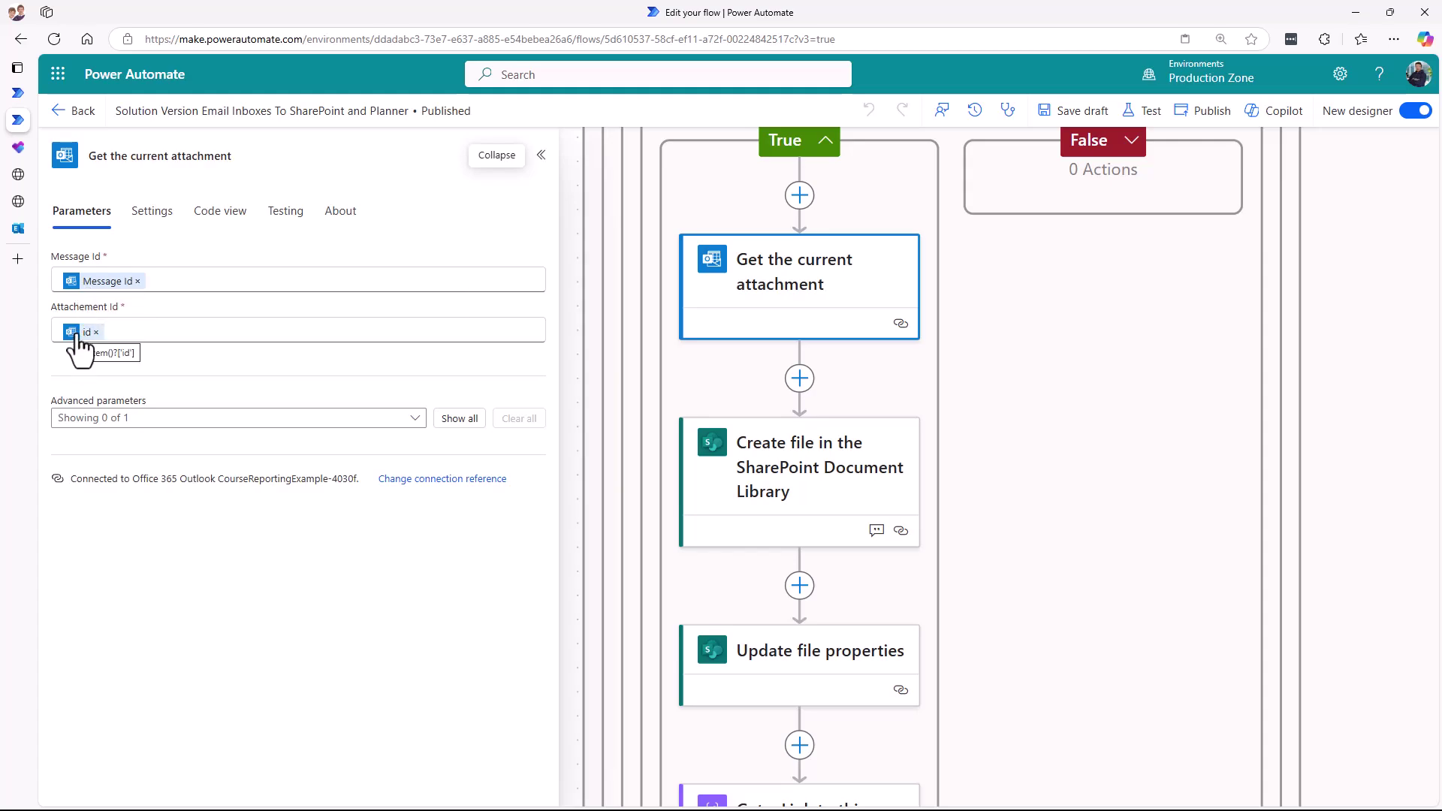
- Examine "Create file in the SharePoint Document Library" and search the File Content dynamic content for "conte" to locate Content Bytes
{"action": "left_click", "coordinate": [821, 455]}
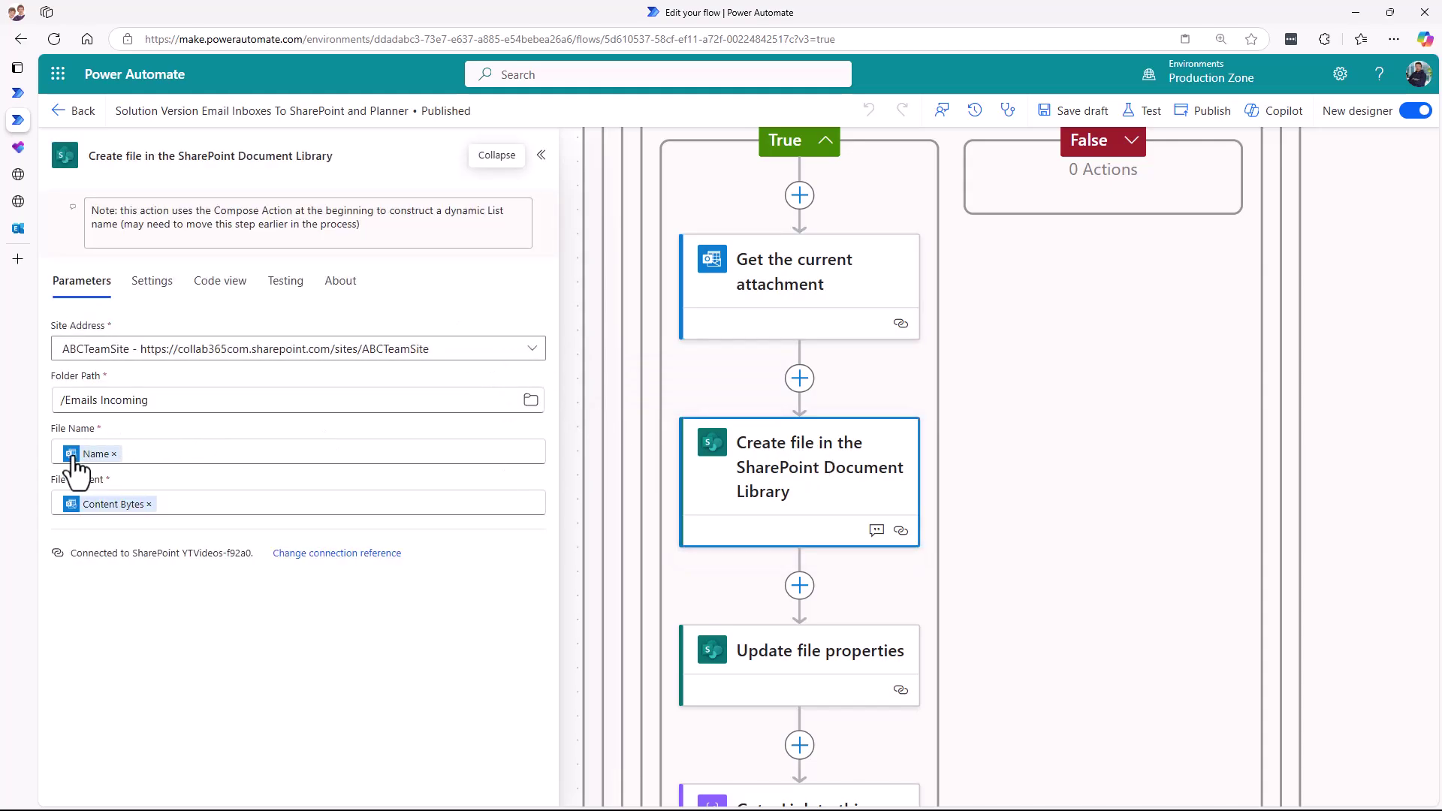
{"action": "mouse_move", "coordinate": [84, 458]}
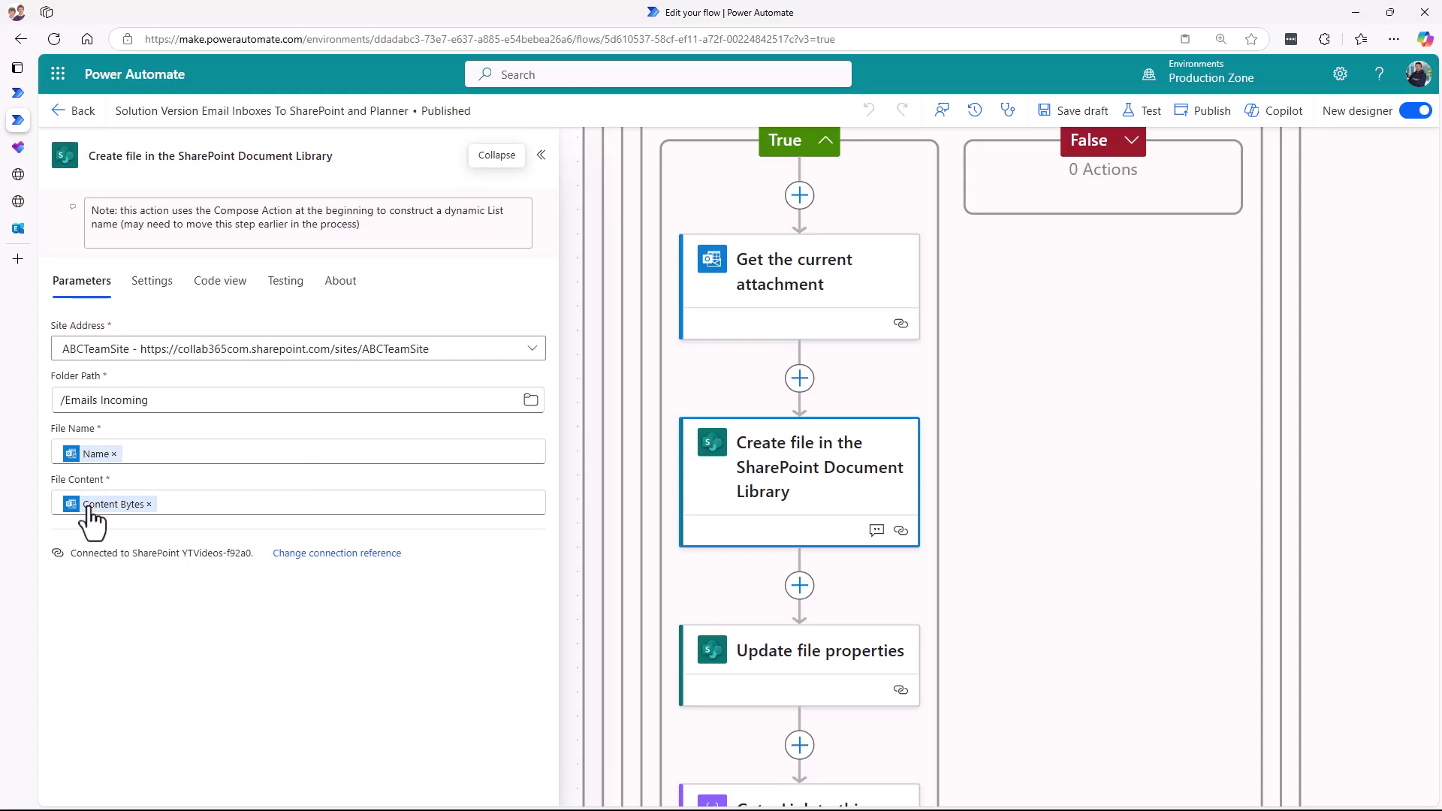
{"action": "mouse_move", "coordinate": [91, 514]}
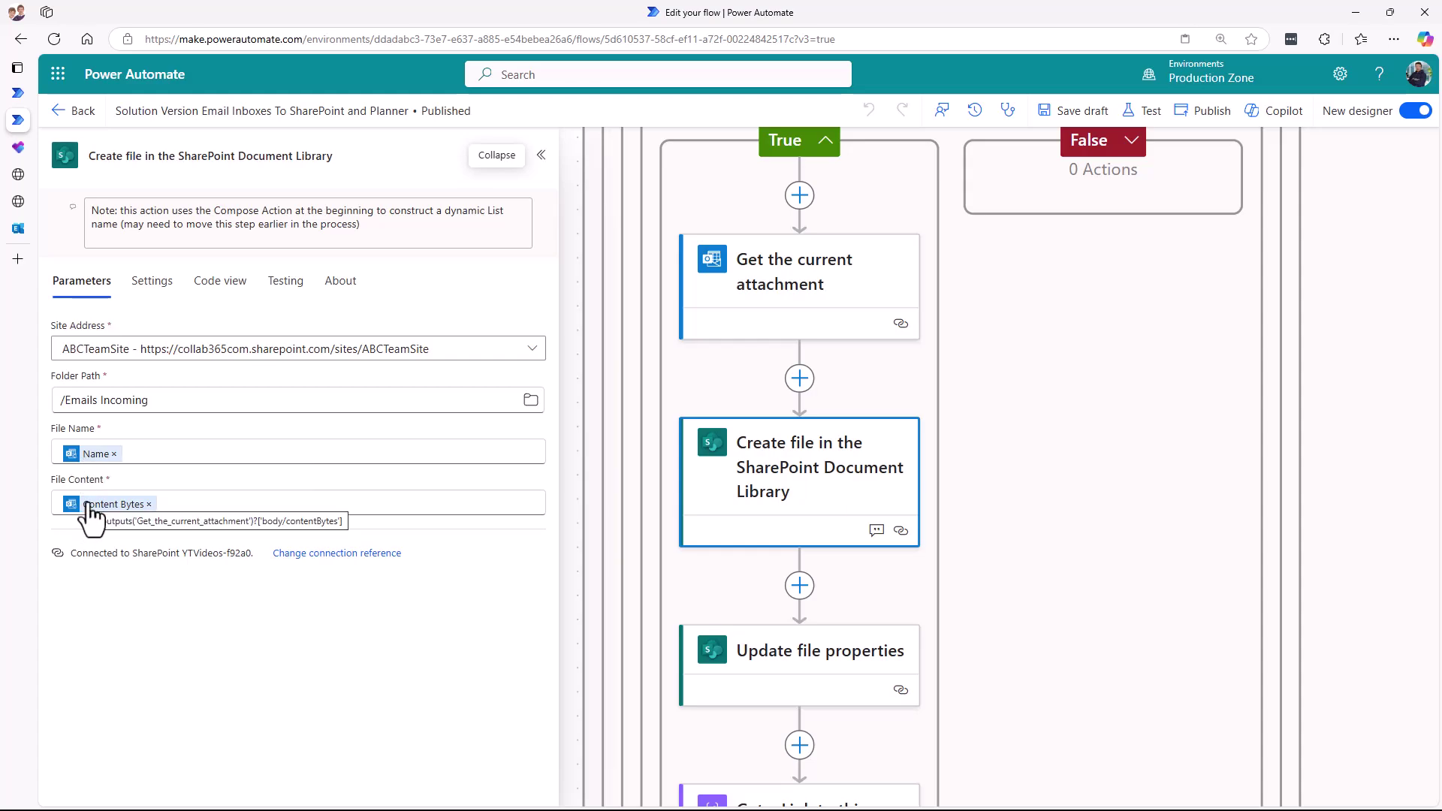
{"action": "left_click", "coordinate": [213, 504]}
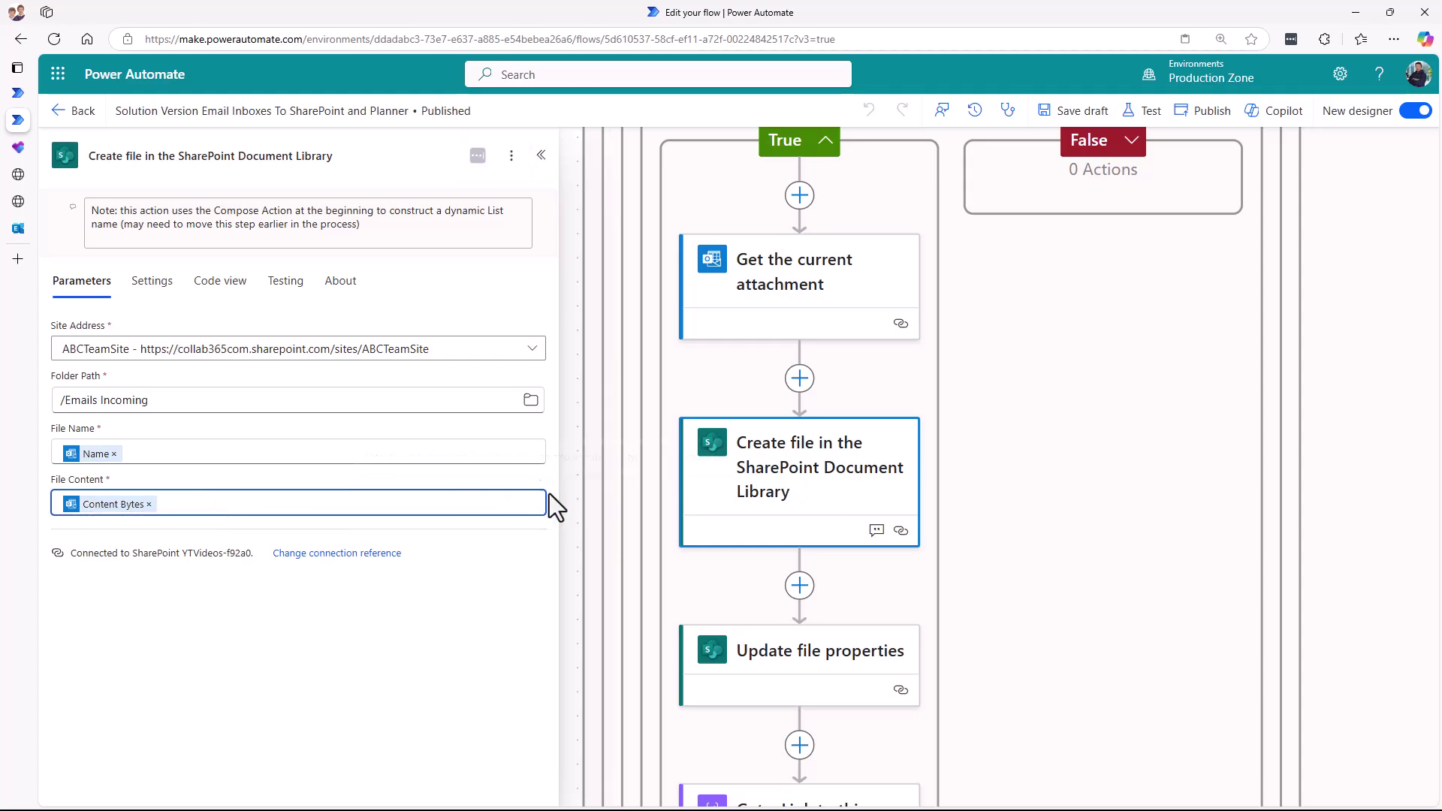
{"action": "left_click", "coordinate": [550, 497]}
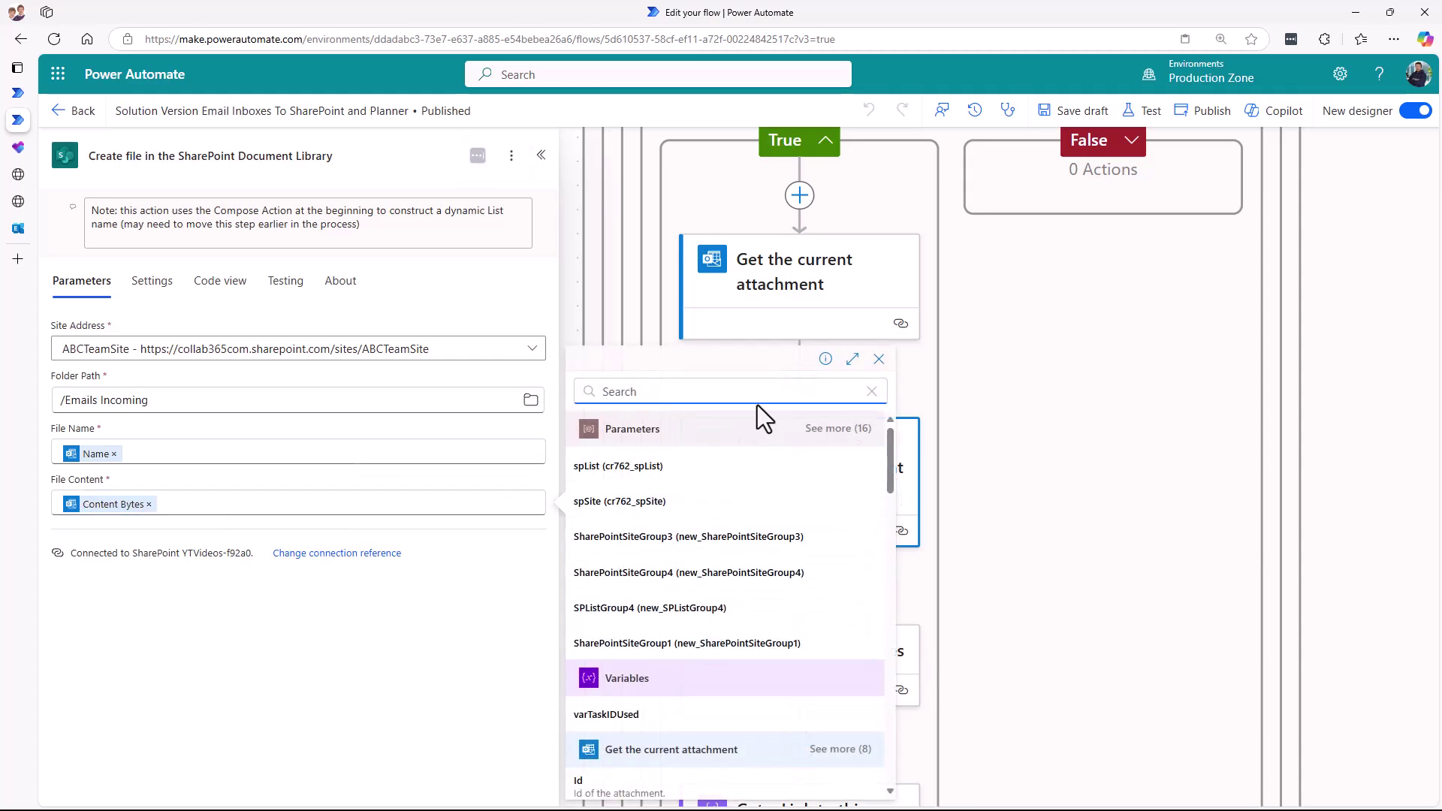
{"action": "type", "text": "conte"}
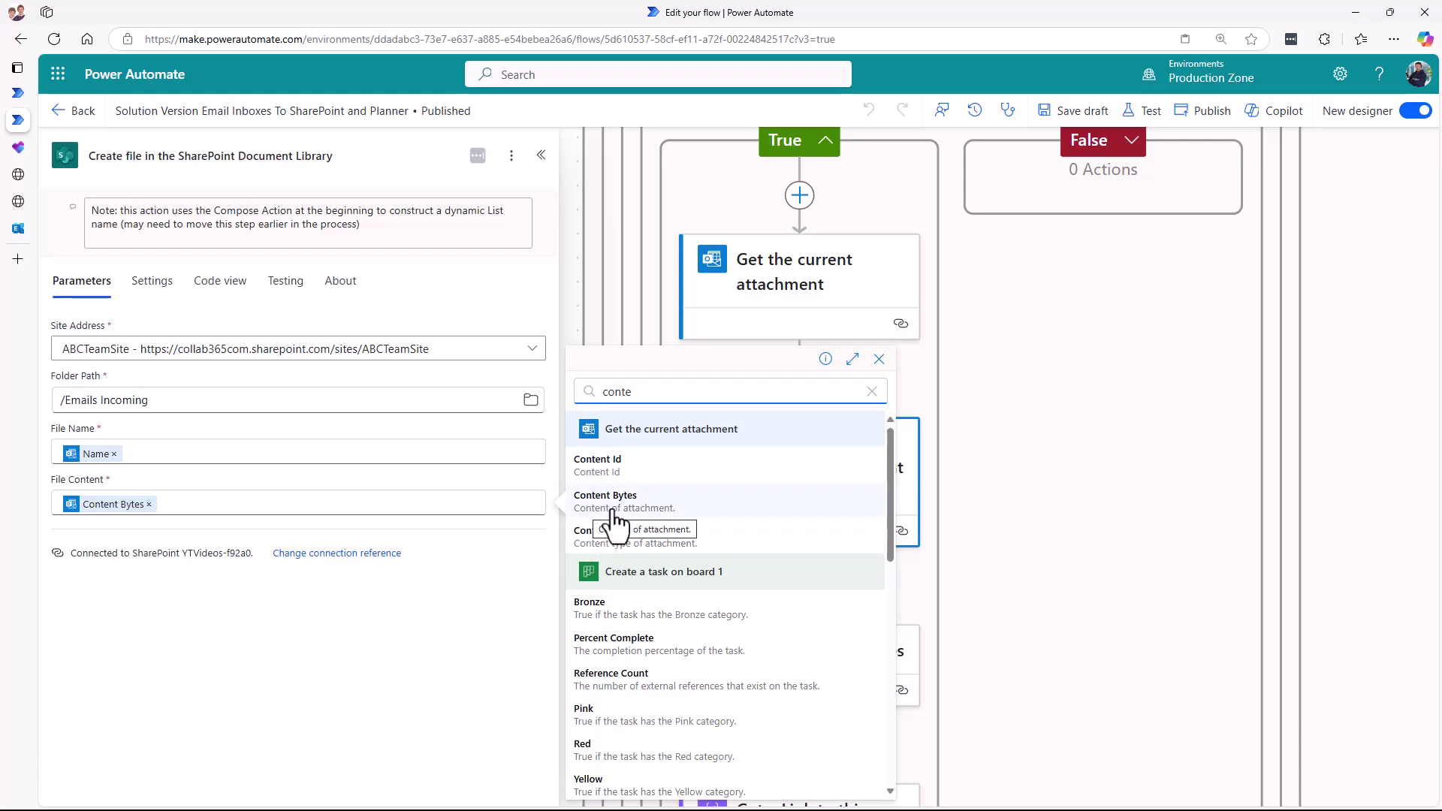
{"action": "left_click", "coordinate": [1378, 429]}
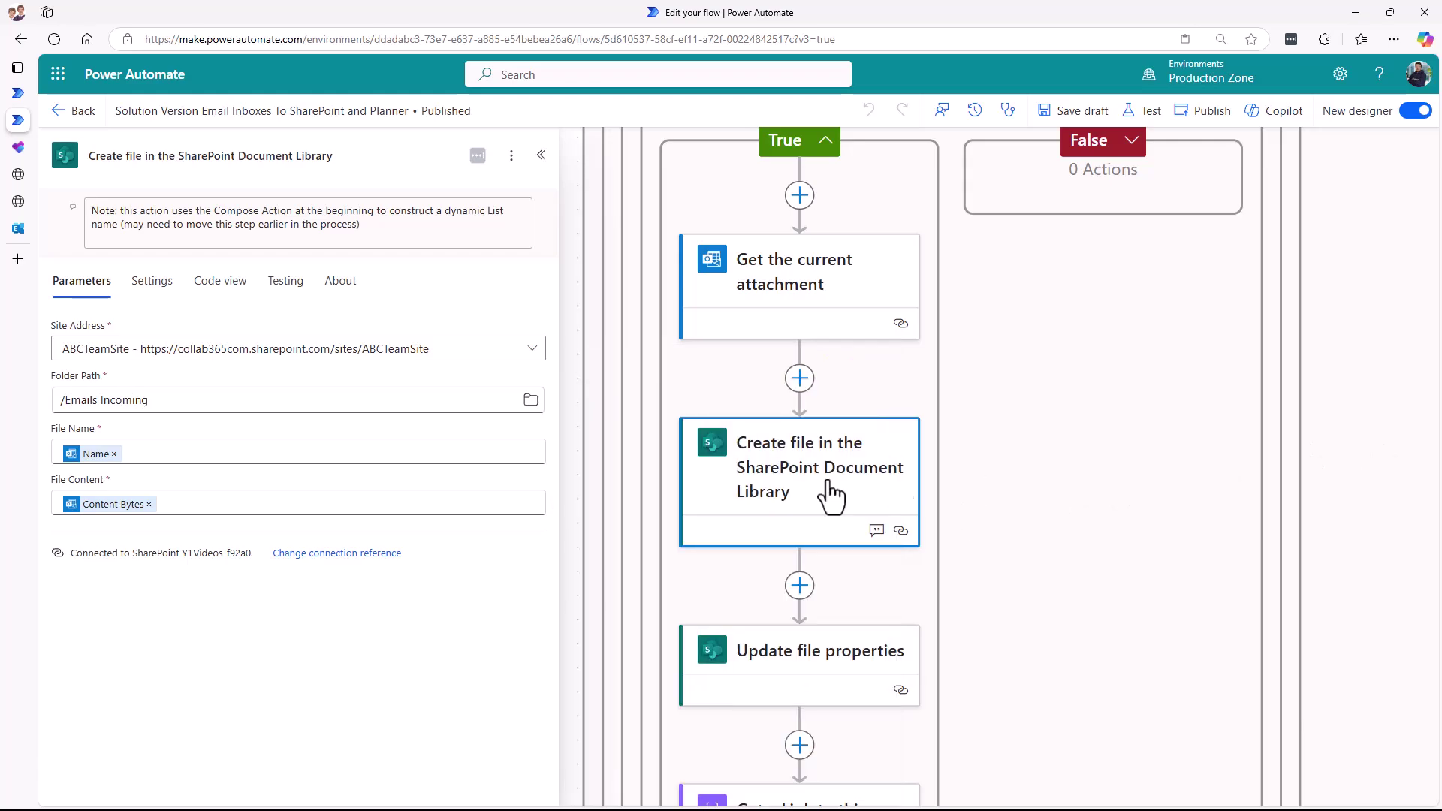
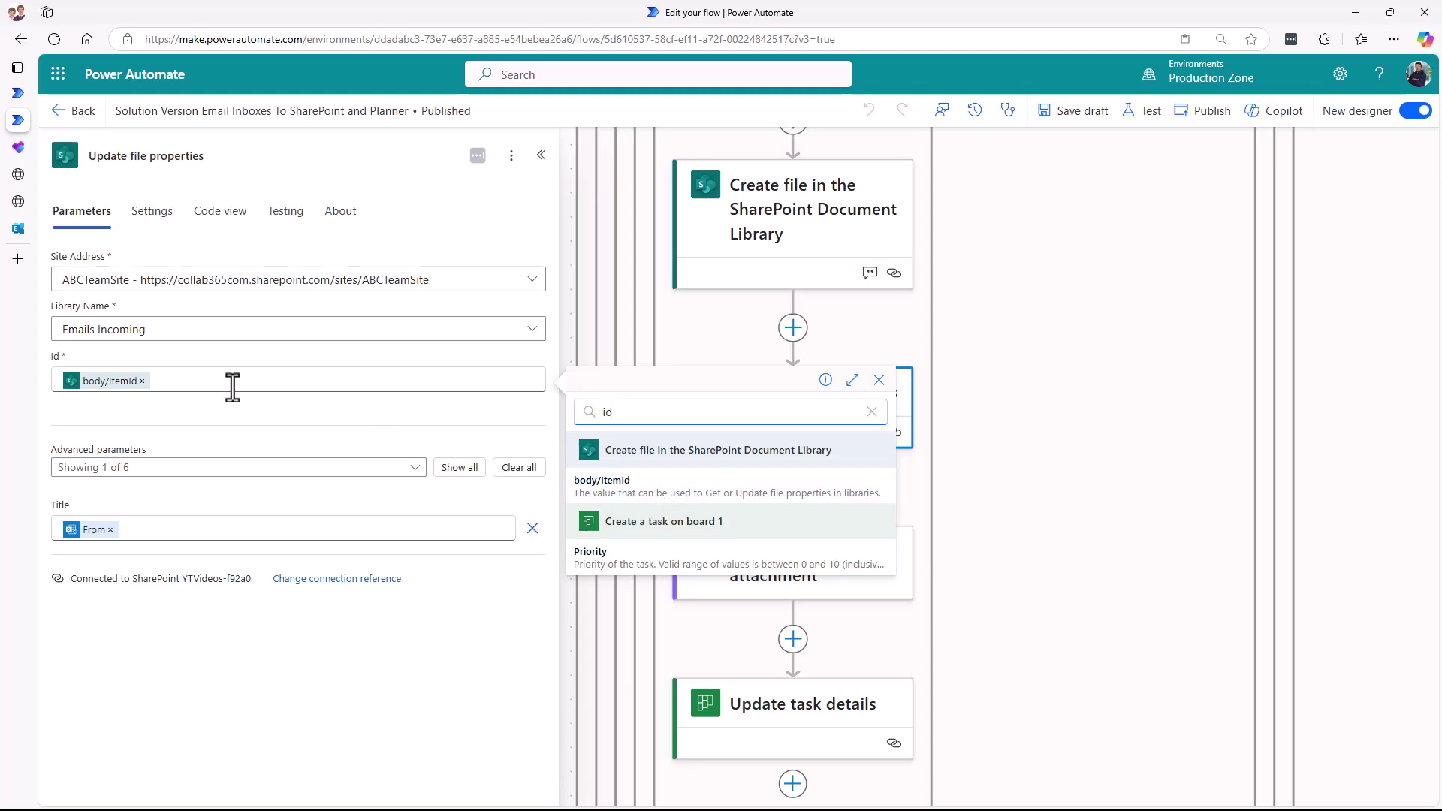
- Show all advanced parameters of the "Update file properties" action
{"action": "left_click", "coordinate": [454, 467]}
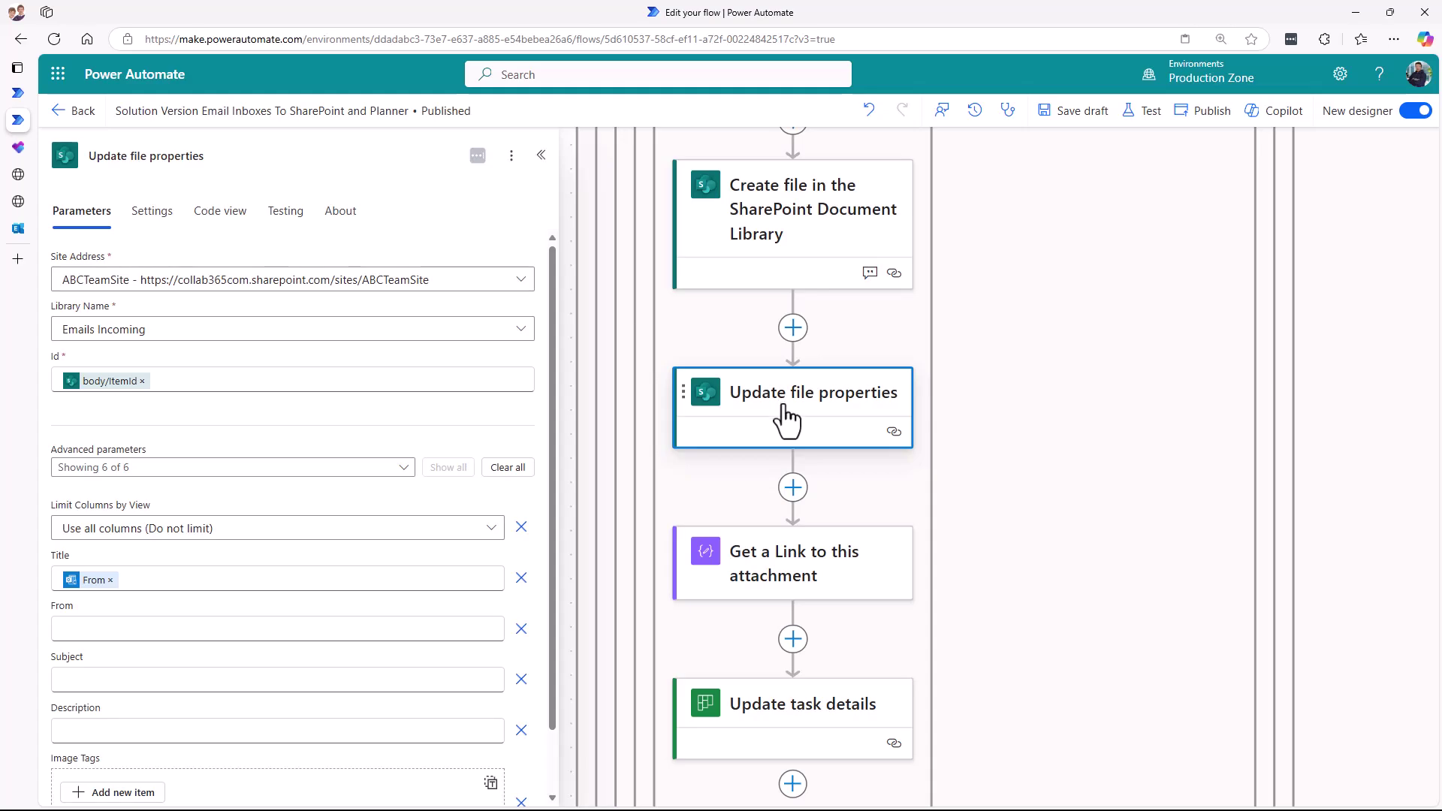
- Open "Get a Link to this attachment" and browse all "Create file in the SharePoint Document Library" outputs available for its input
{"action": "left_click", "coordinate": [798, 571]}
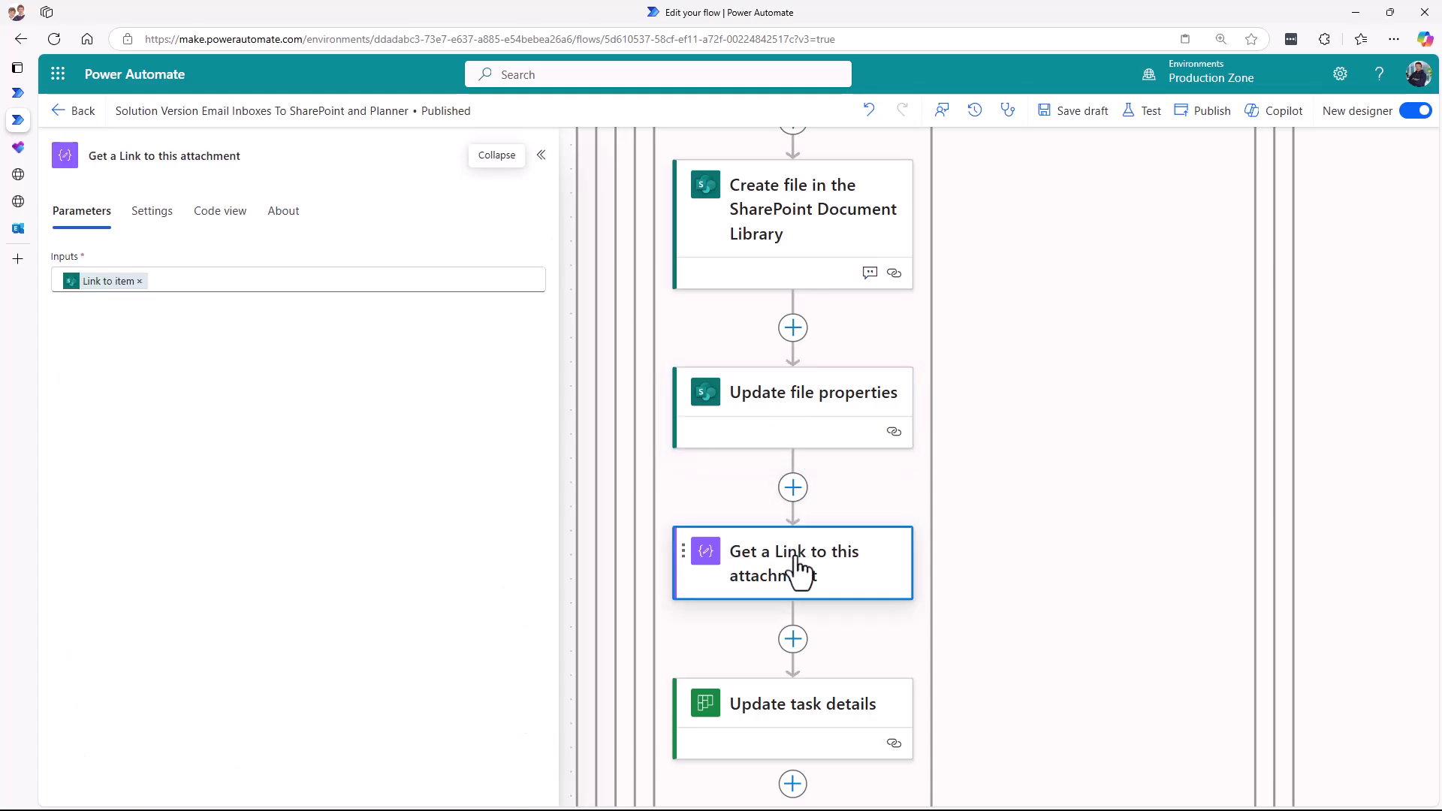
{"action": "left_click", "coordinate": [233, 282]}
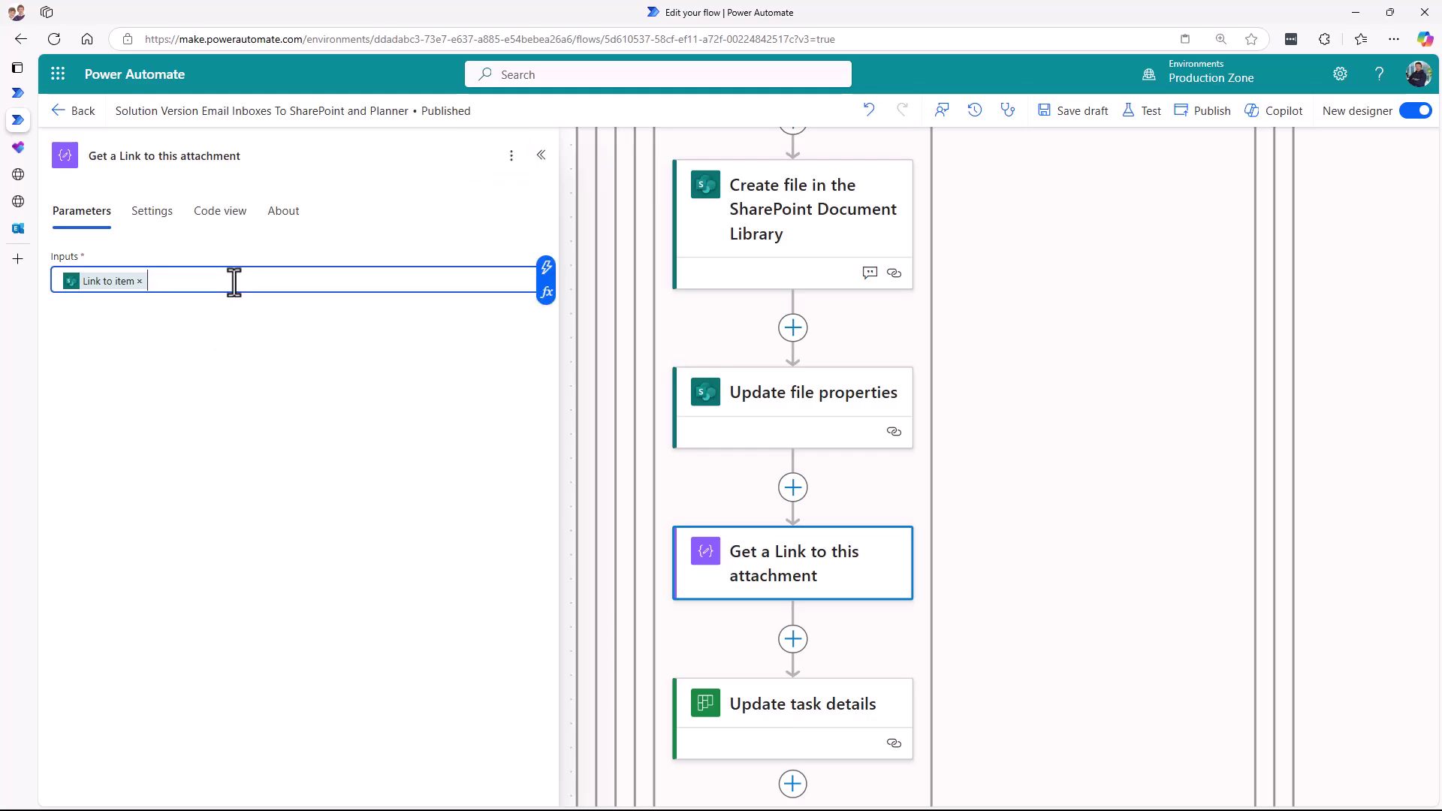
{"action": "left_click", "coordinate": [544, 270]}
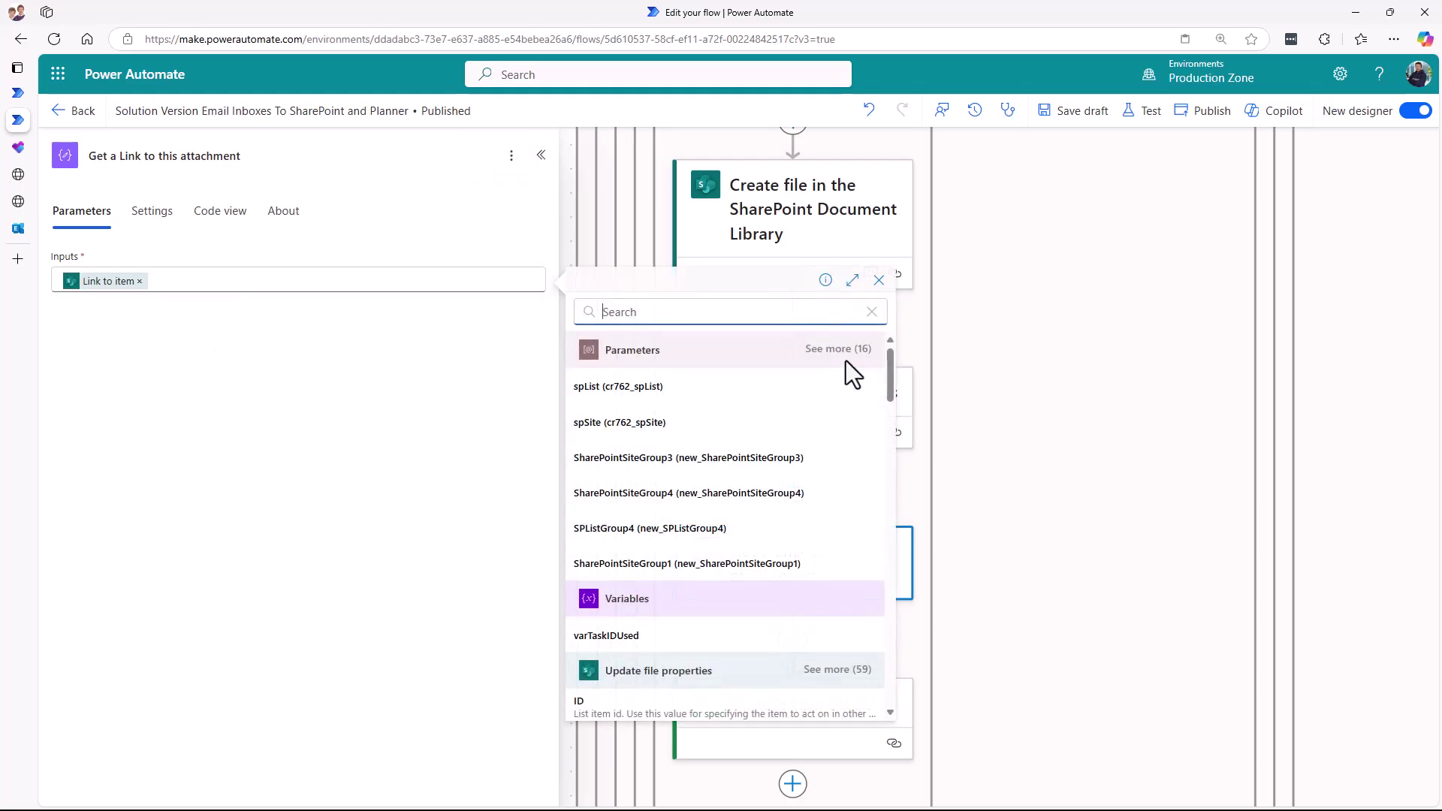
{"action": "left_click_drag", "start_coordinate": [889, 368], "coordinate": [890, 440]}
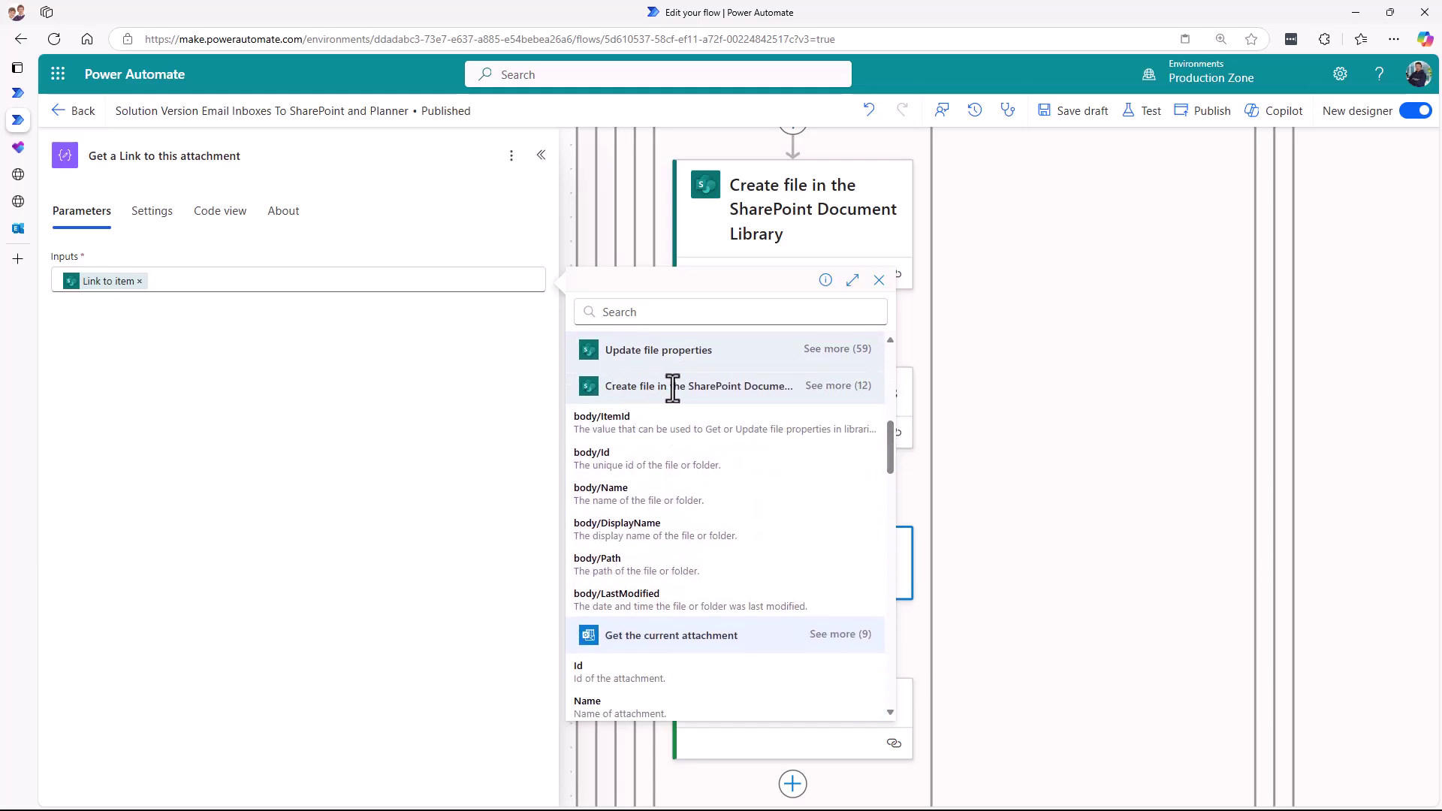
{"action": "left_click", "coordinate": [841, 386]}
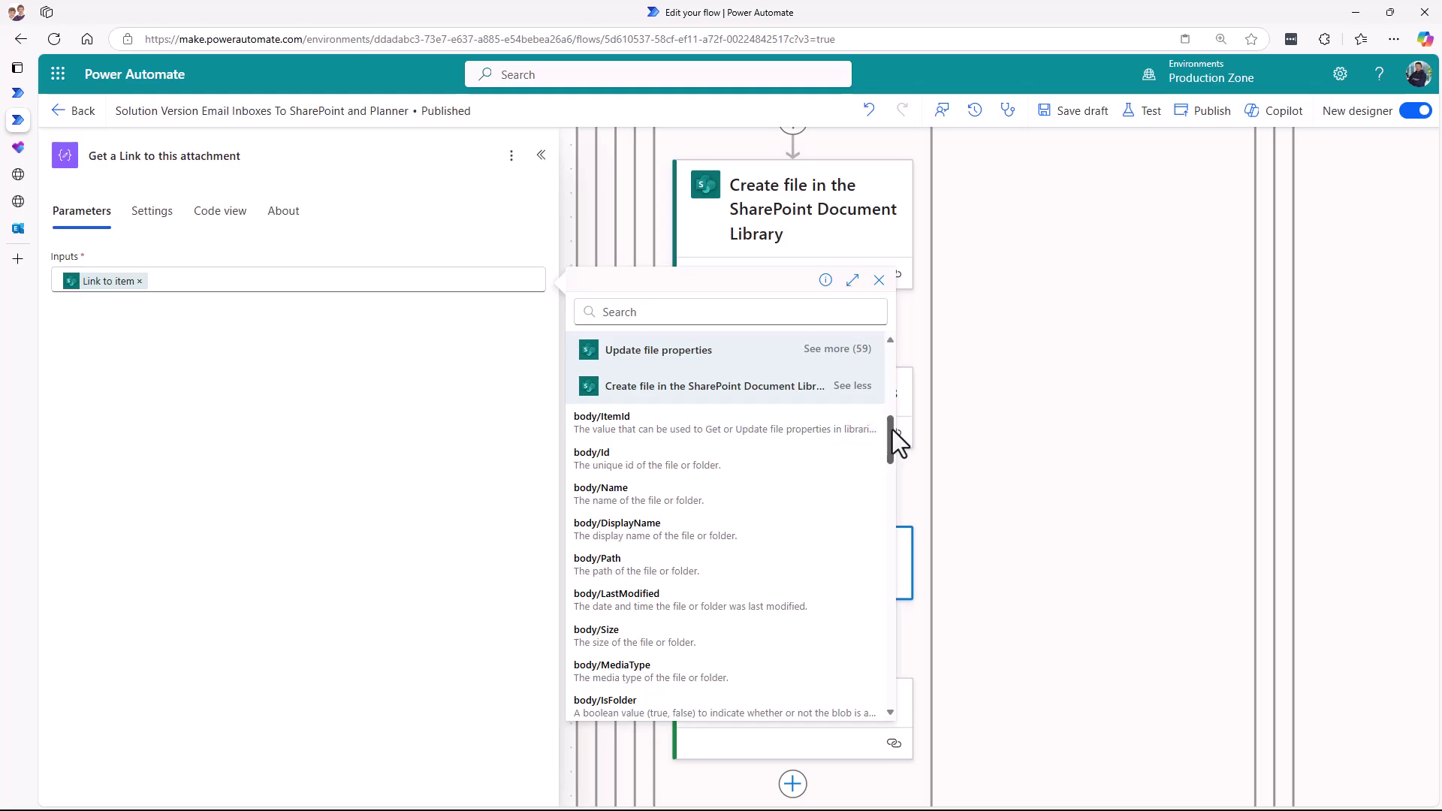
{"action": "left_click_drag", "start_coordinate": [890, 432], "coordinate": [891, 460]}
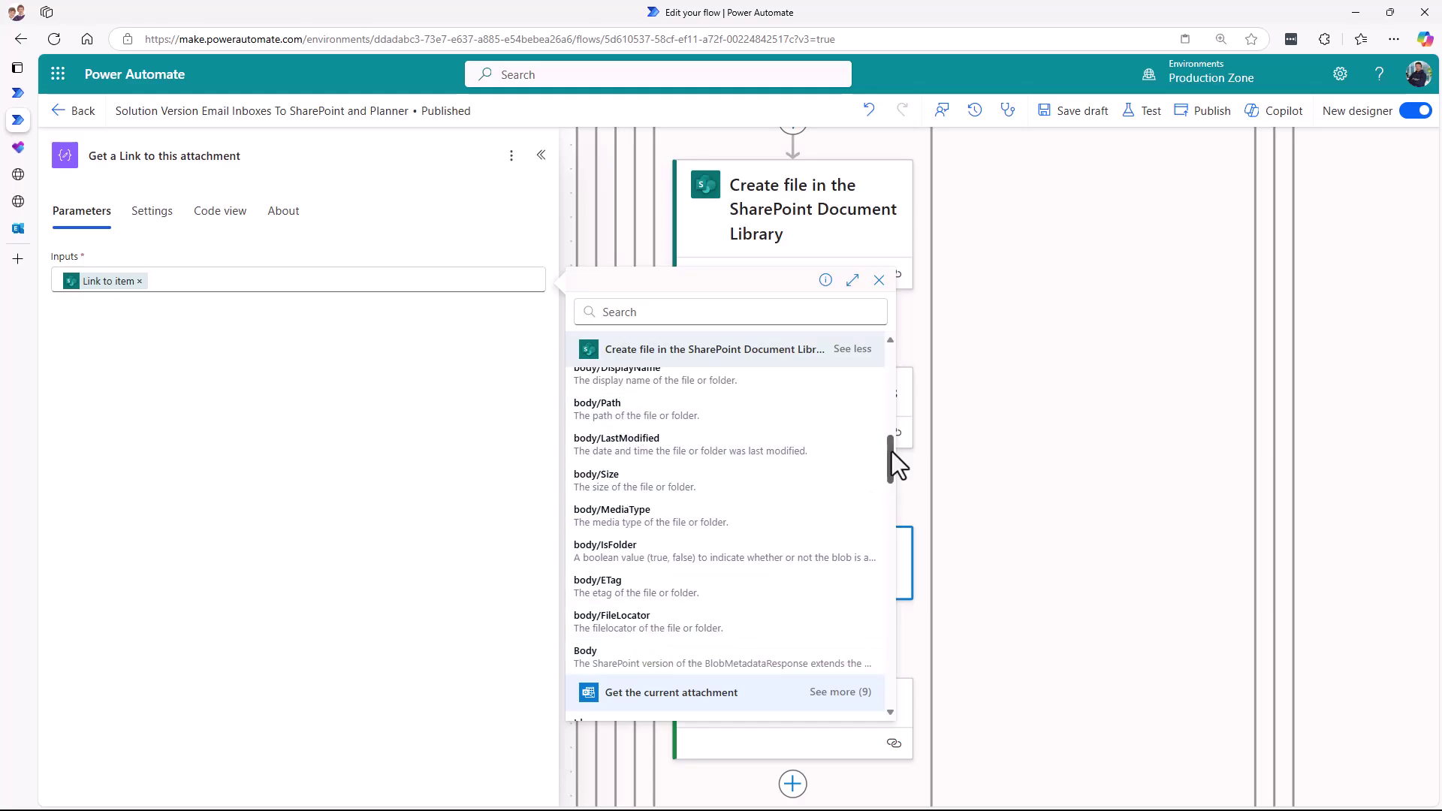
- Browse all "Update file properties" outputs to locate Link to item, and close the dynamic content list without inserting anything
{"action": "left_click_drag", "start_coordinate": [889, 456], "coordinate": [889, 399]}
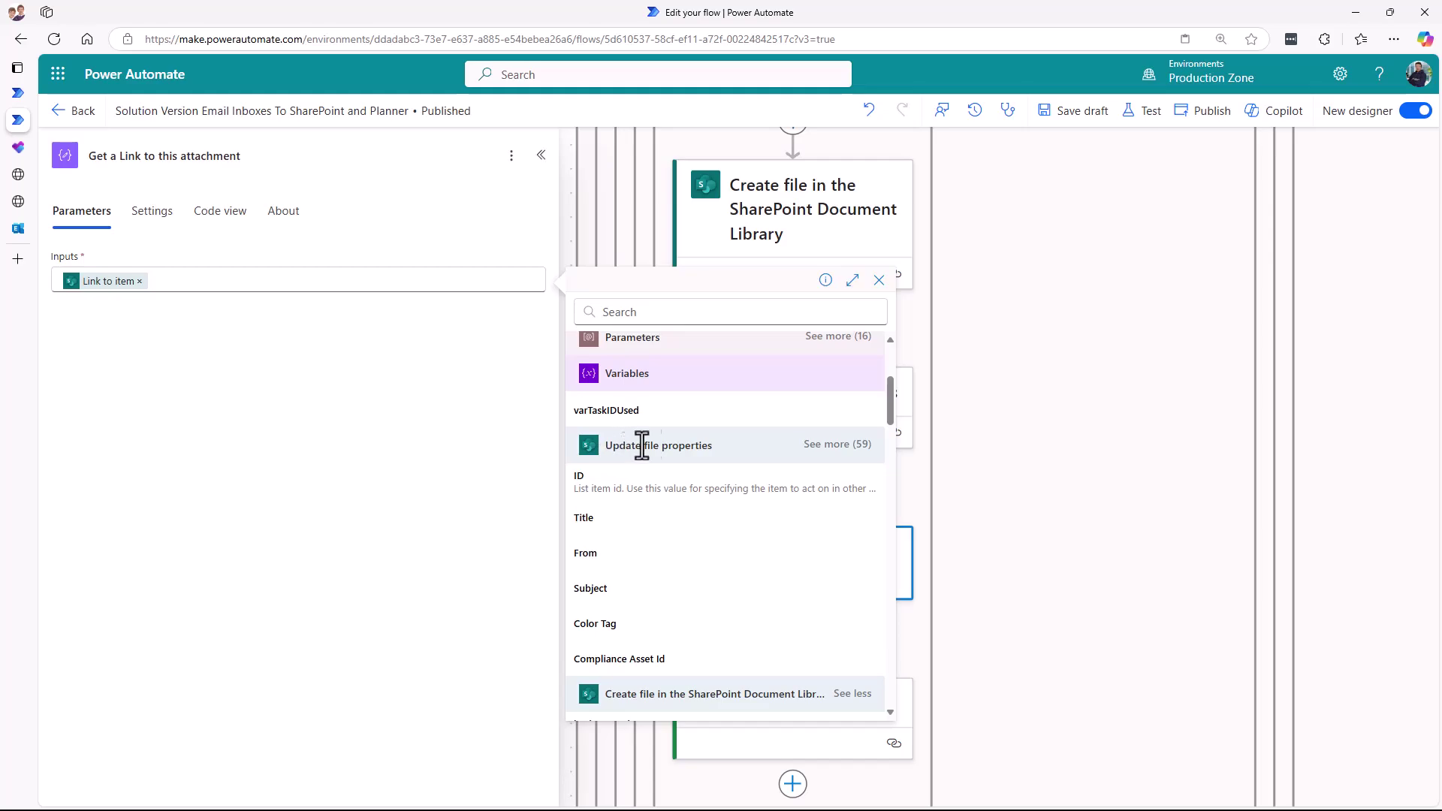
{"action": "left_click", "coordinate": [837, 445]}
{"action": "left_click_drag", "start_coordinate": [889, 381], "coordinate": [872, 498]}
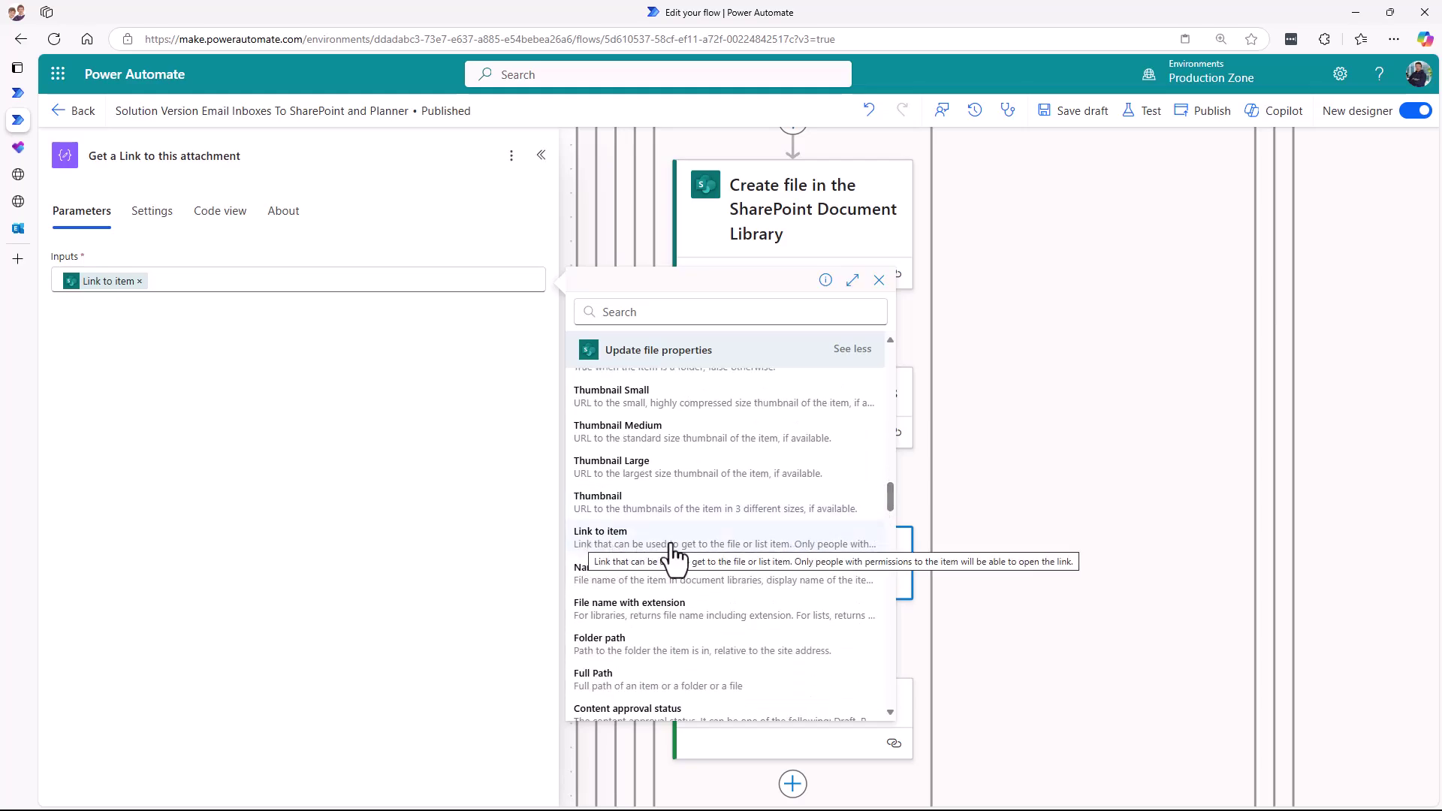
{"action": "left_click", "coordinate": [1049, 481]}
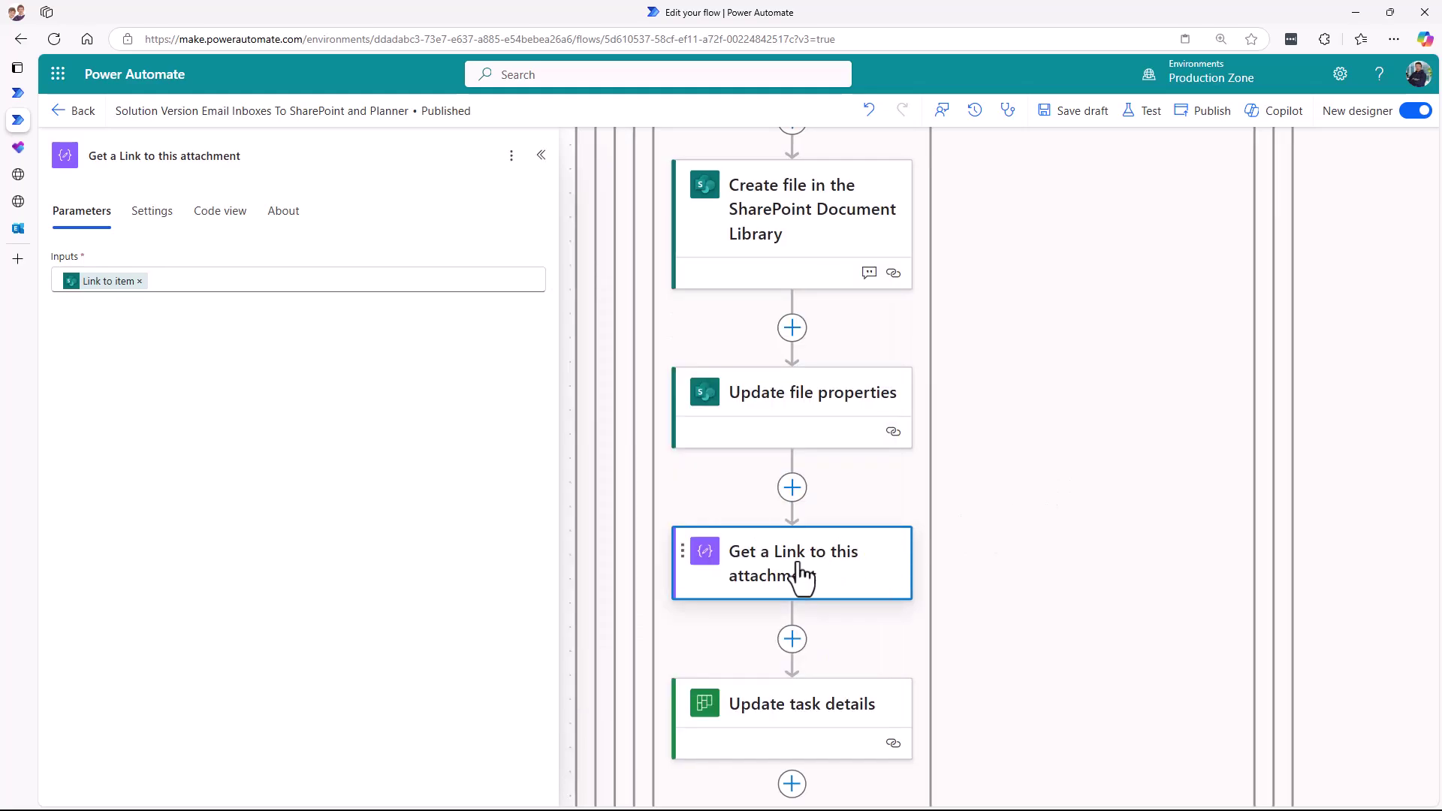
- Open the "Update task details" action and examine its Task Id and References parameters in the attachment branch
{"action": "left_click", "coordinate": [811, 728]}
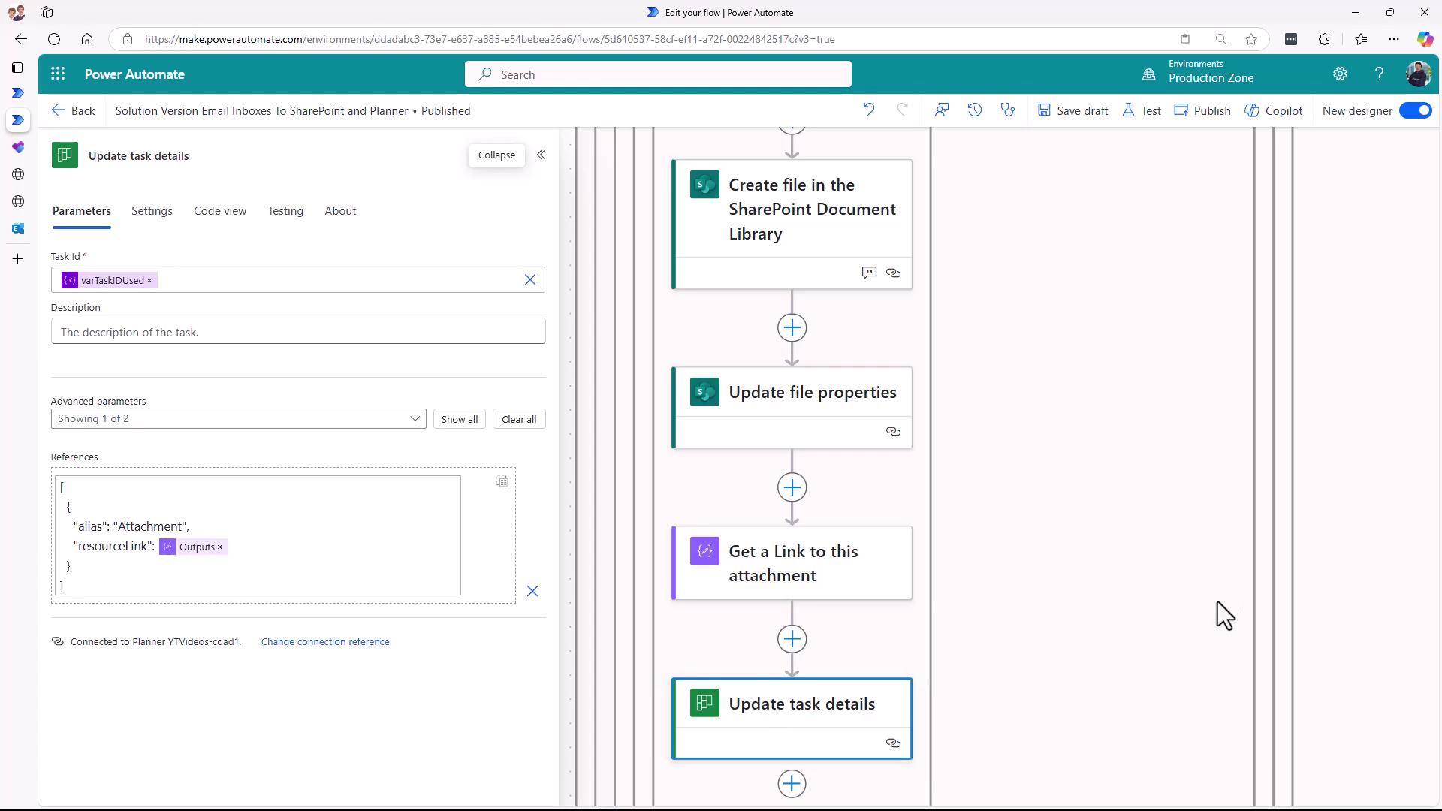
{"action": "left_click_drag", "start_coordinate": [1349, 602], "coordinate": [1359, 433]}
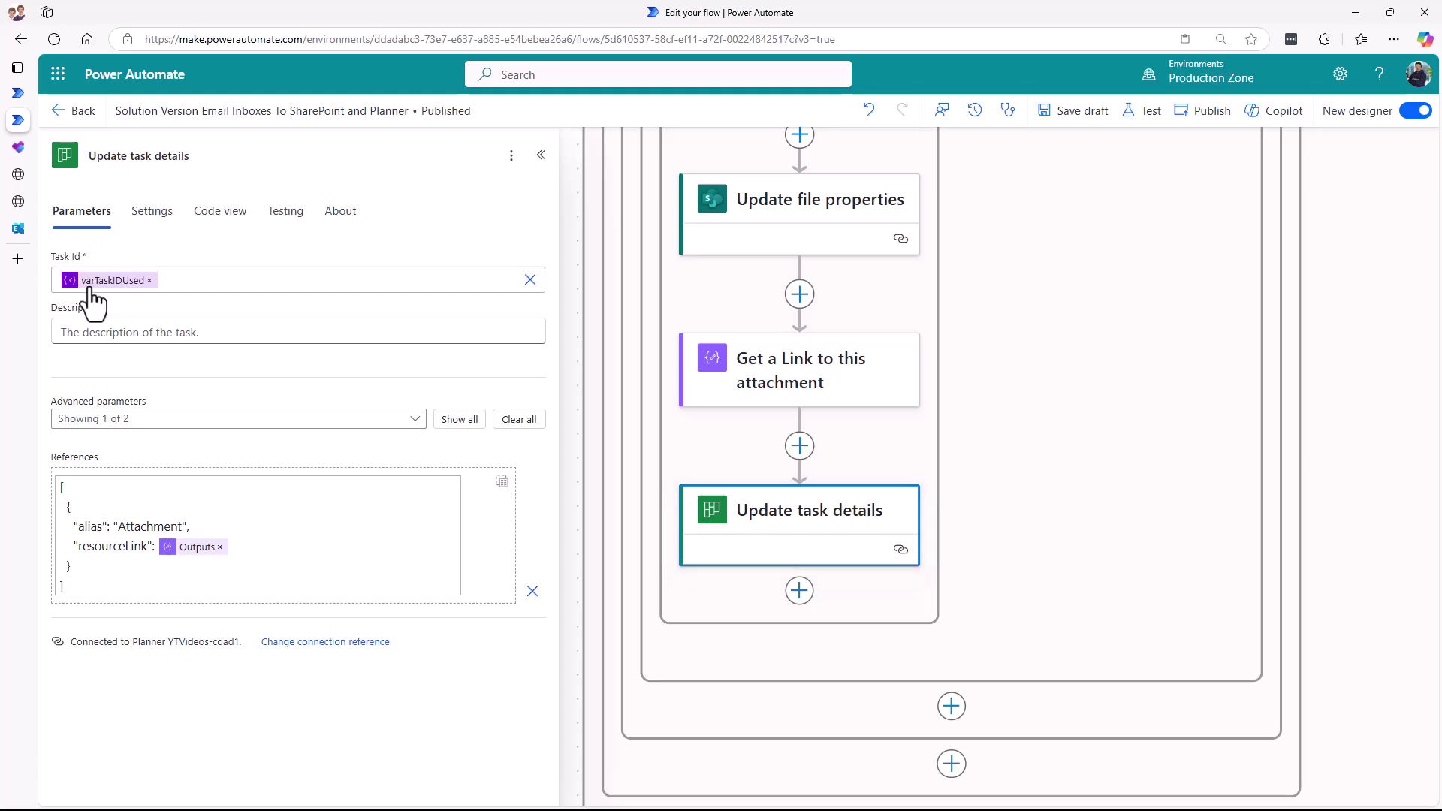
{"action": "scroll", "coordinate": [1020, 343], "scroll_direction": "down", "scroll_amount": 3}
{"action": "scroll", "coordinate": [926, 788], "scroll_direction": "down", "scroll_amount": 3}
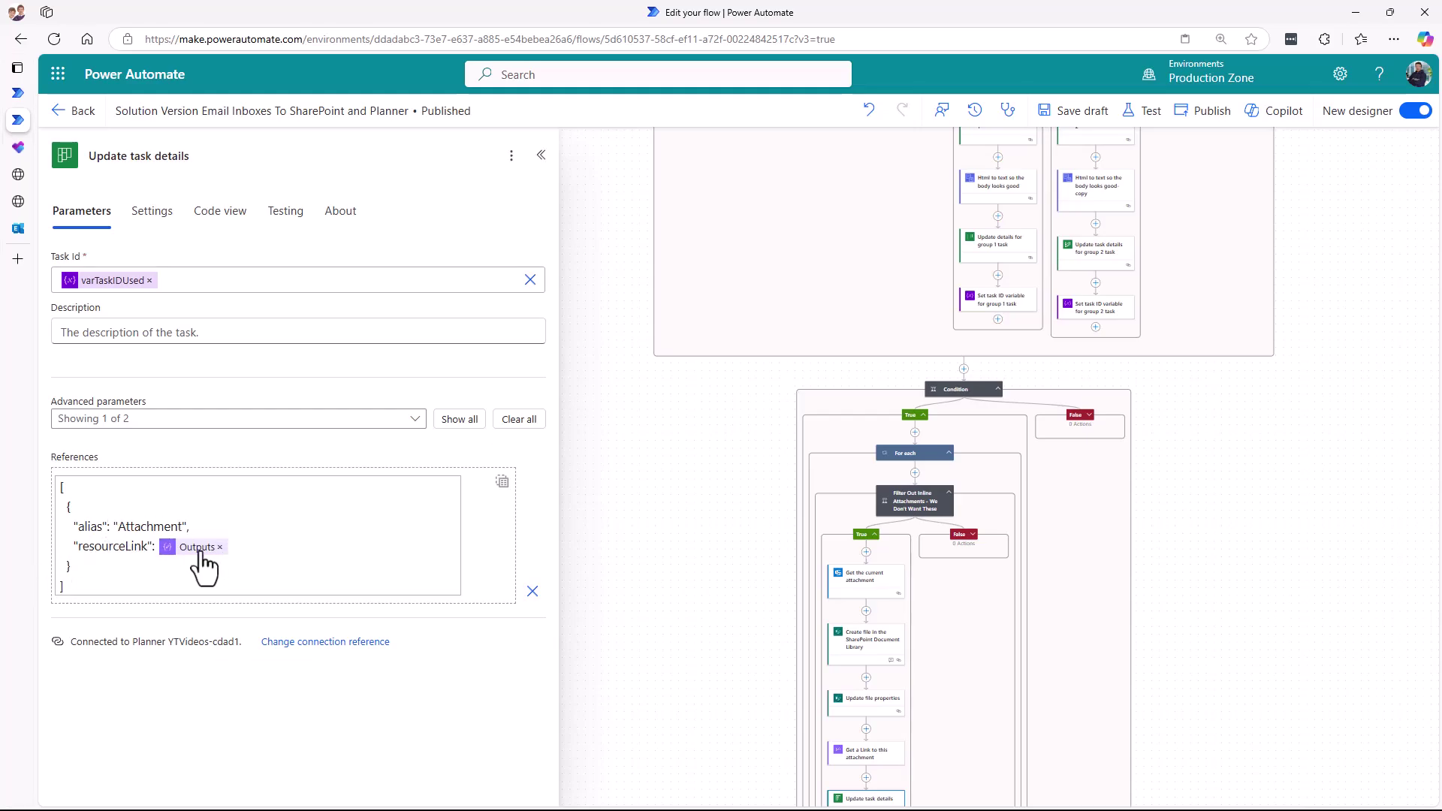
{"action": "key", "text": "ctrl+plus"}
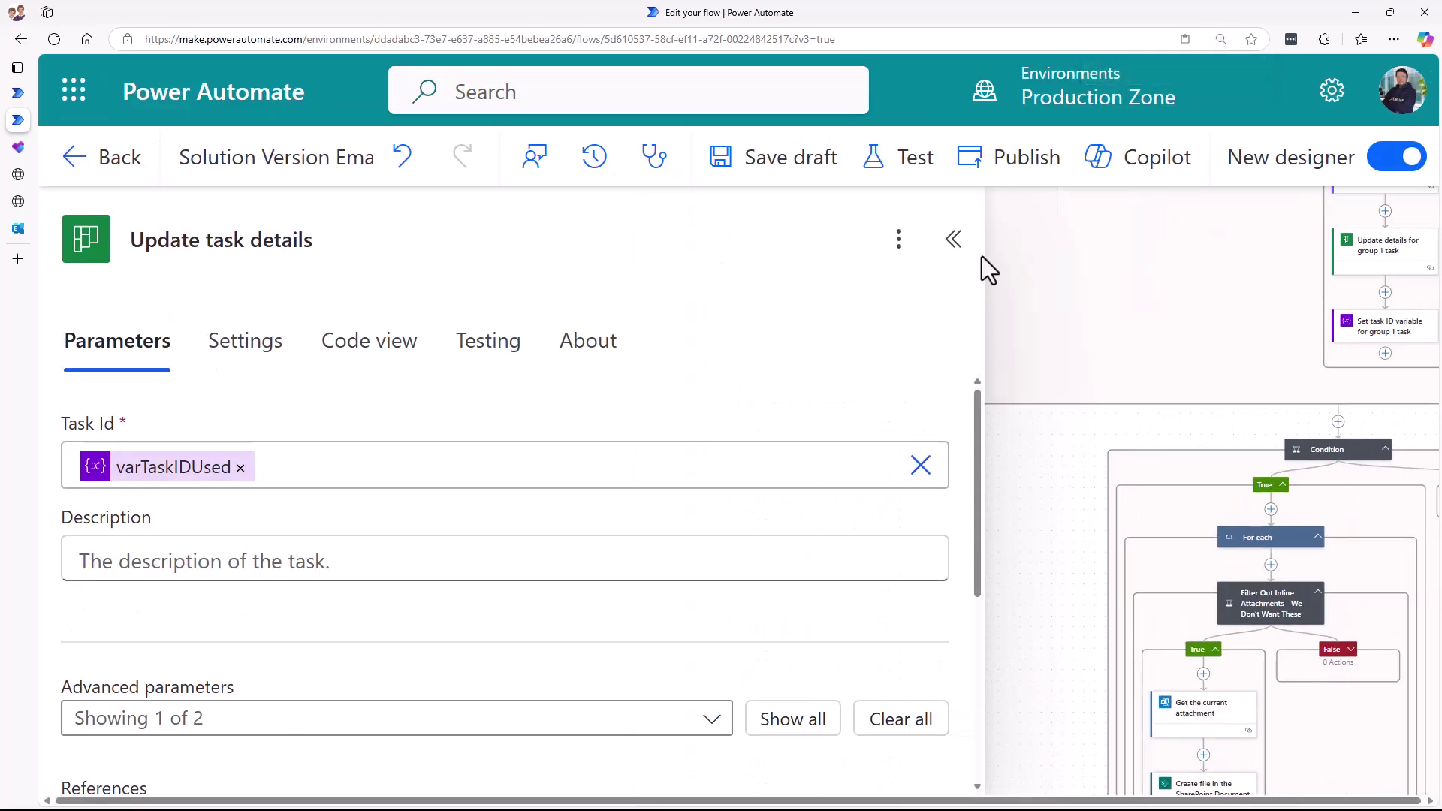
- Compare the input of "Get a Link to this attachment" with the Outputs reference used in "Update task details"
{"action": "left_click", "coordinate": [953, 239]}
{"action": "scroll", "coordinate": [968, 644], "scroll_direction": "down", "scroll_amount": 1}
{"action": "scroll", "coordinate": [491, 340], "scroll_direction": "down", "scroll_amount": 2}
{"action": "scroll", "coordinate": [569, 595], "scroll_direction": "down", "scroll_amount": 5}
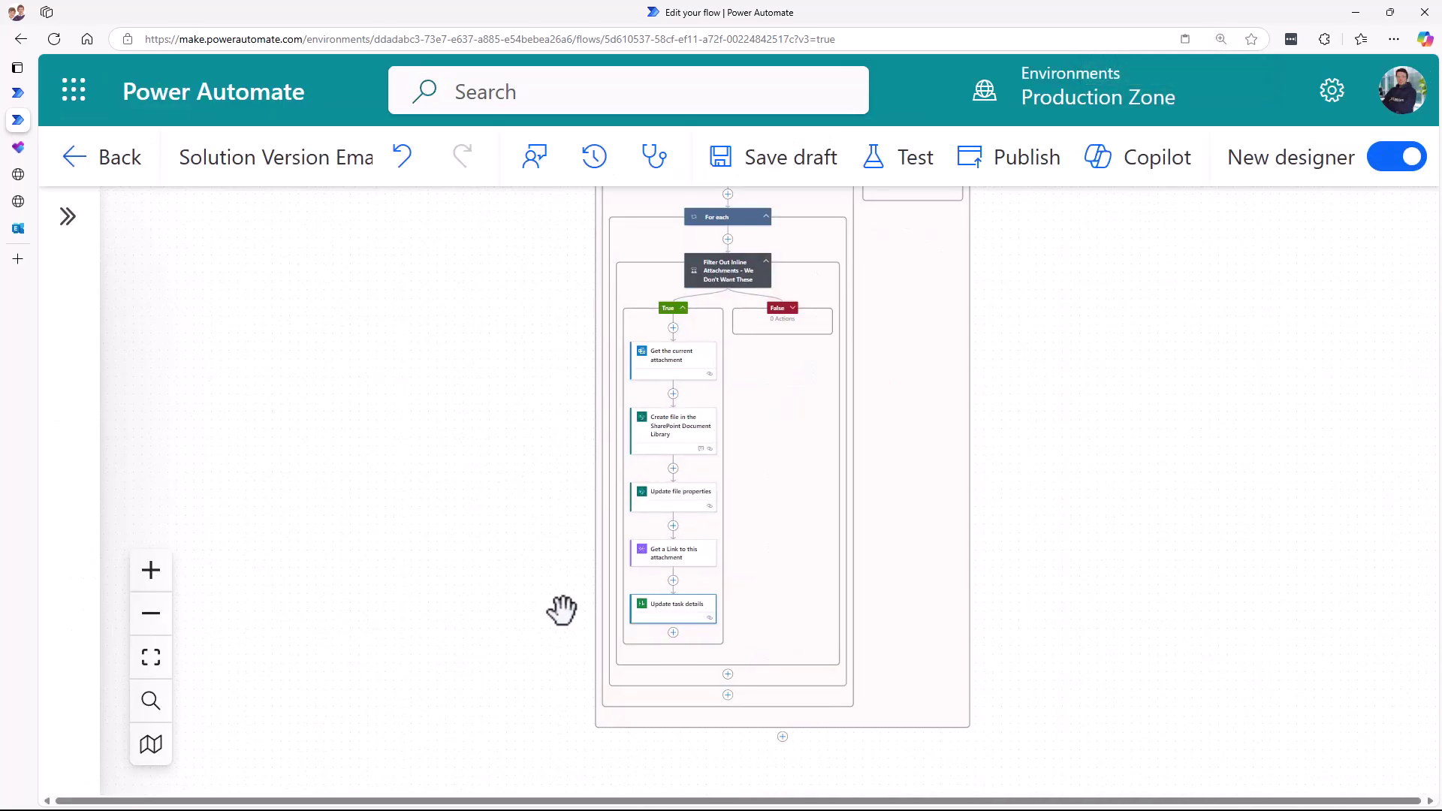
{"action": "left_click", "coordinate": [715, 546]}
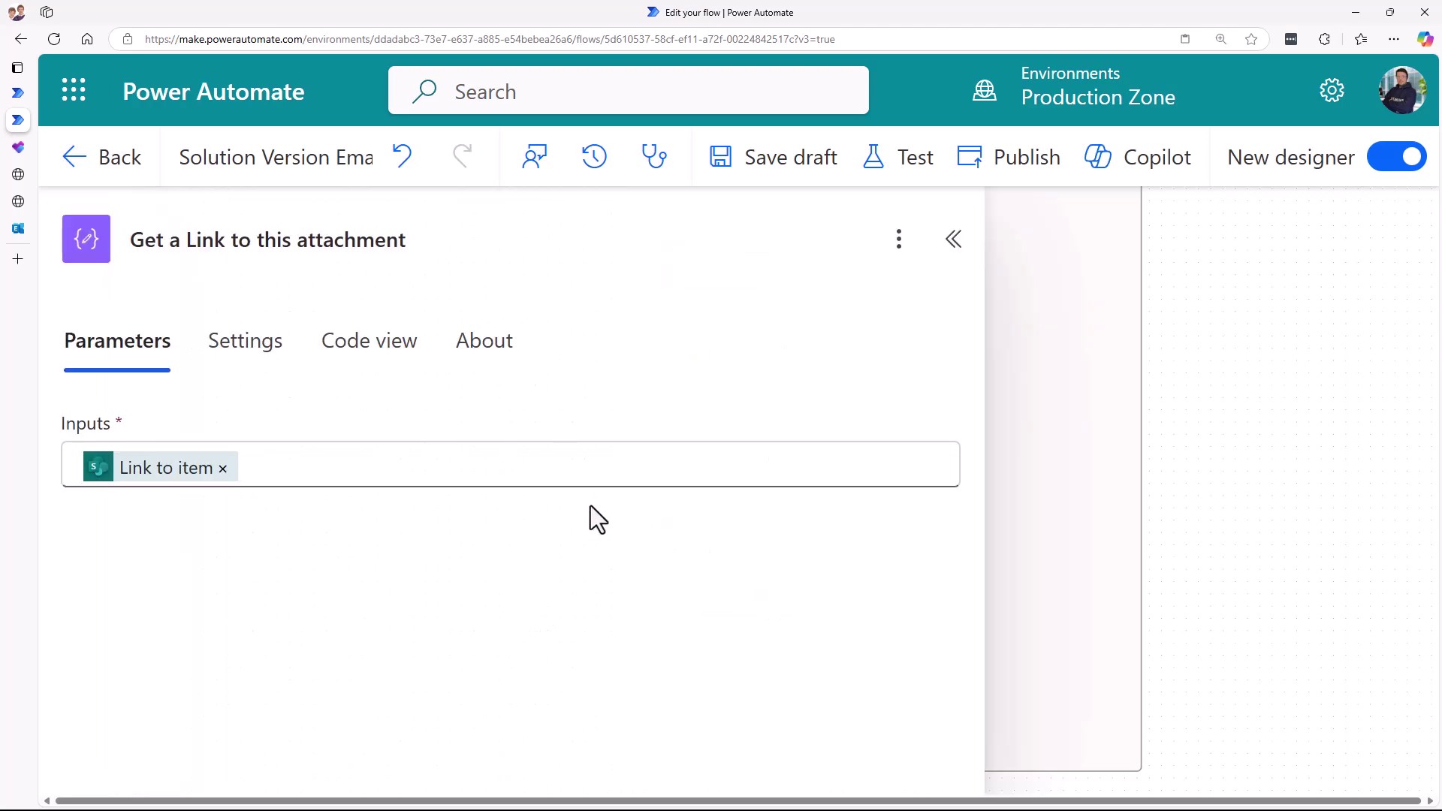
{"action": "left_click", "coordinate": [1279, 521]}
{"action": "left_click", "coordinate": [721, 620]}
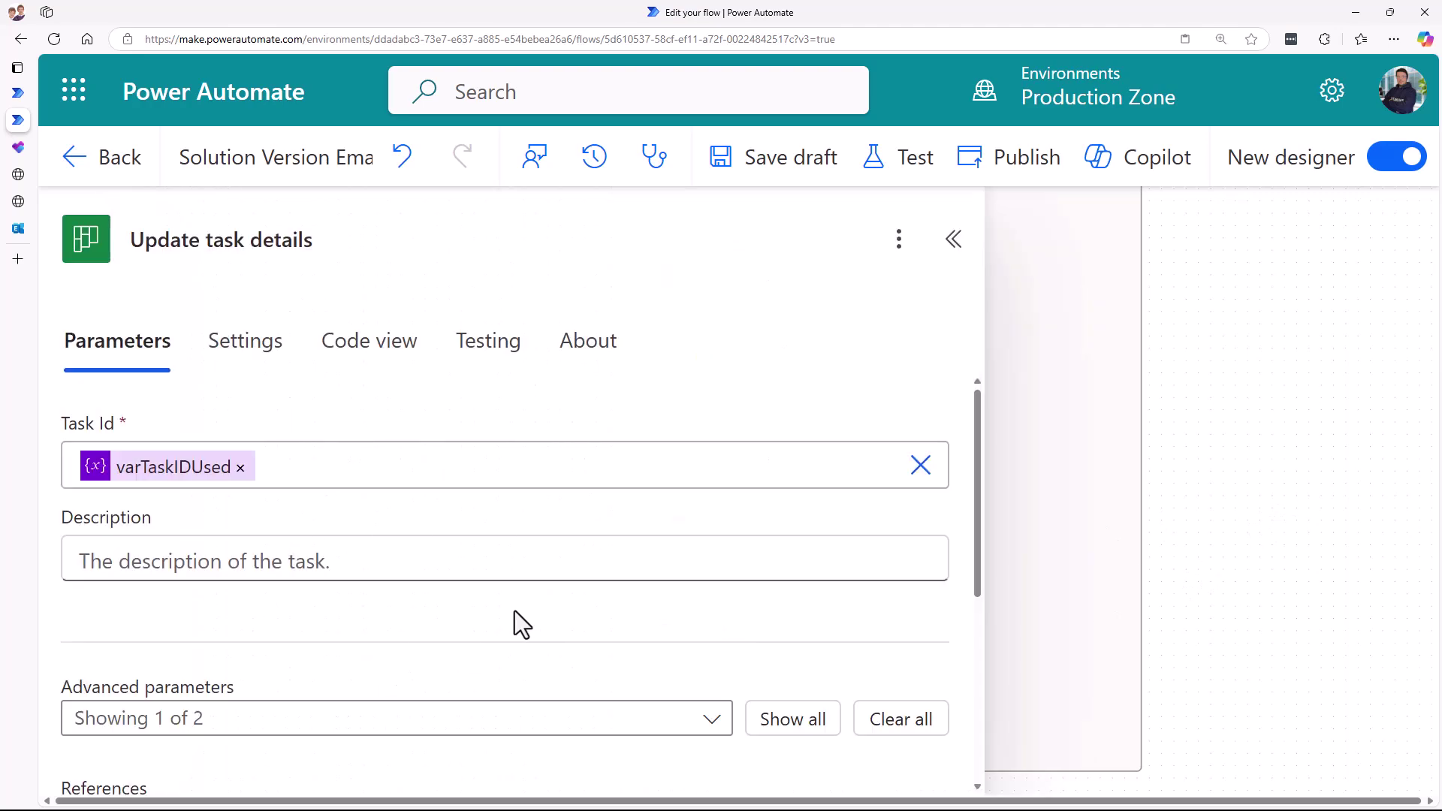
{"action": "key", "text": "ctrl+minus"}
{"action": "key", "text": "ctrl+minus"}
{"action": "key", "text": "ctrl+minus"}
{"action": "key", "text": "ctrl+minus"}
{"action": "key", "text": "ctrl+minus"}
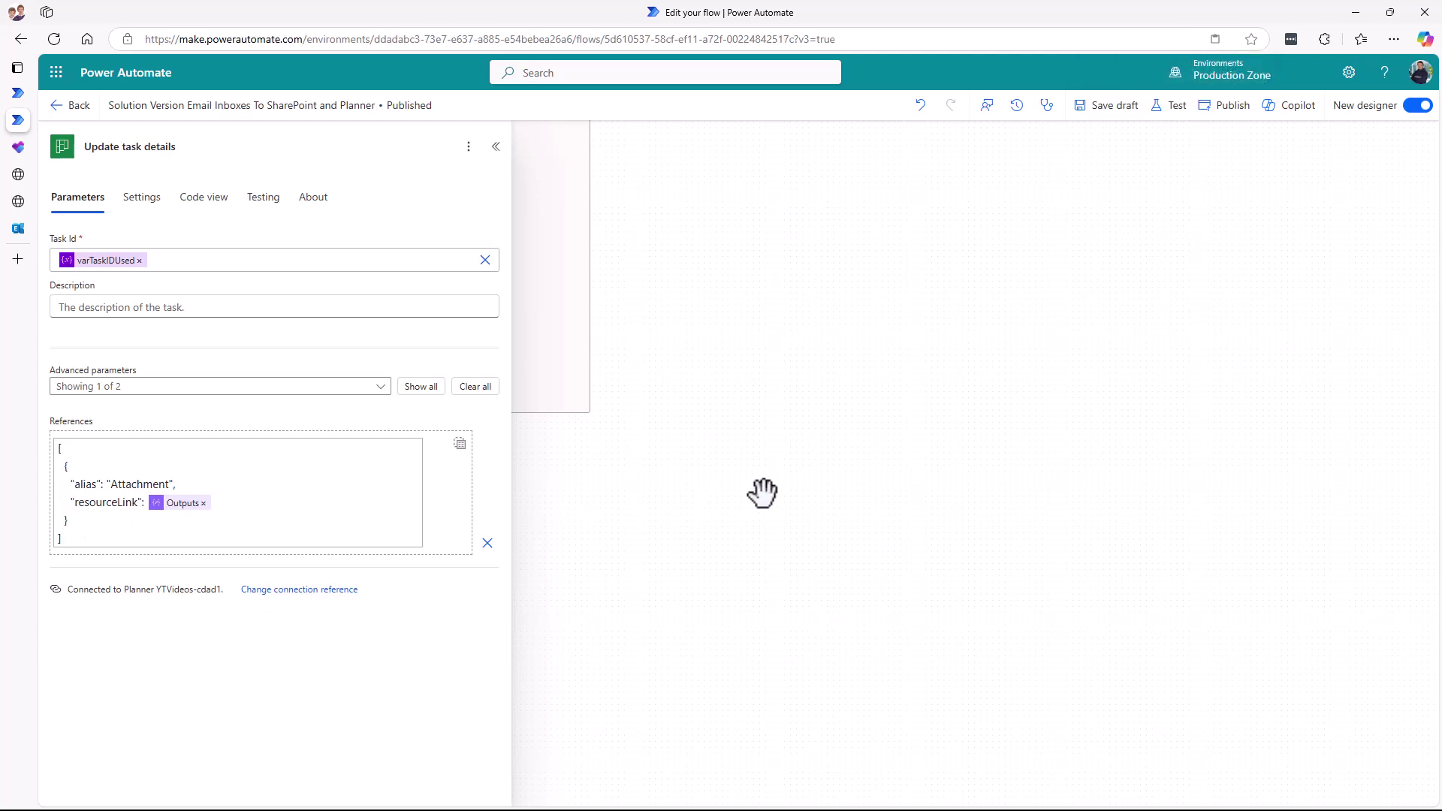
- Publish the flow, test it automatically with the most recent succeeded trigger, and review the run of the attachment actions
{"action": "left_click_drag", "start_coordinate": [987, 319], "coordinate": [1113, 518]}
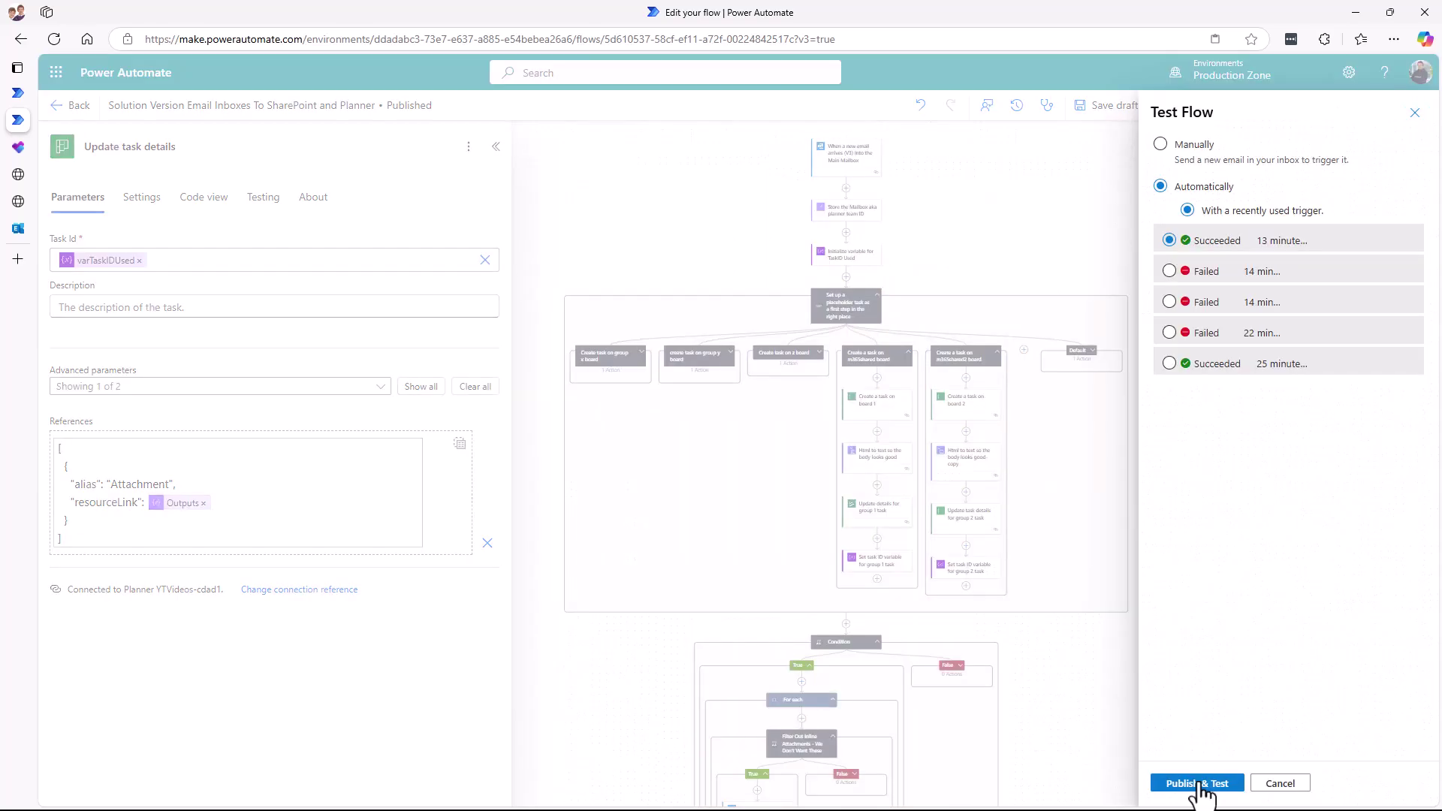
{"action": "left_click", "coordinate": [1193, 783]}
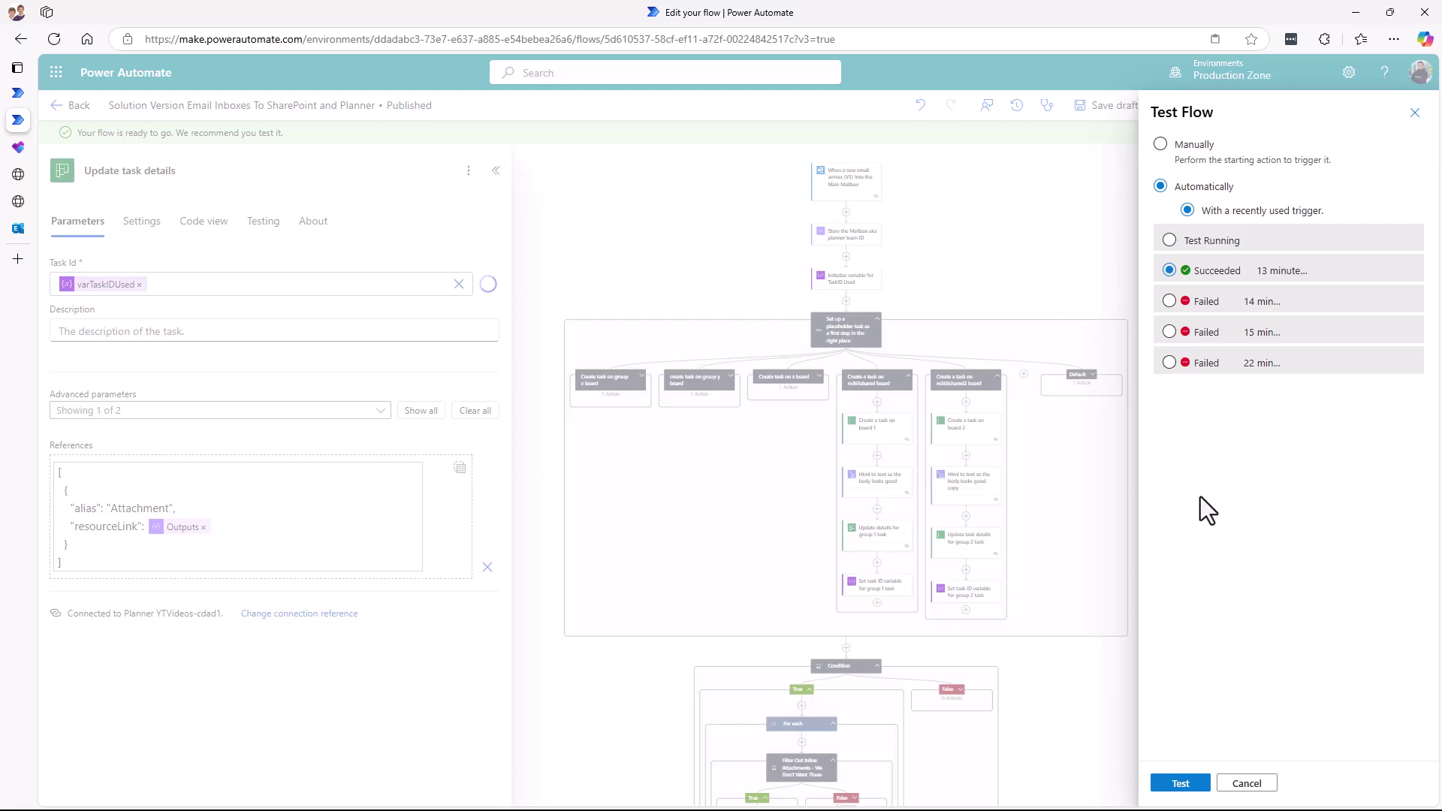
{"action": "key", "text": "Escape"}
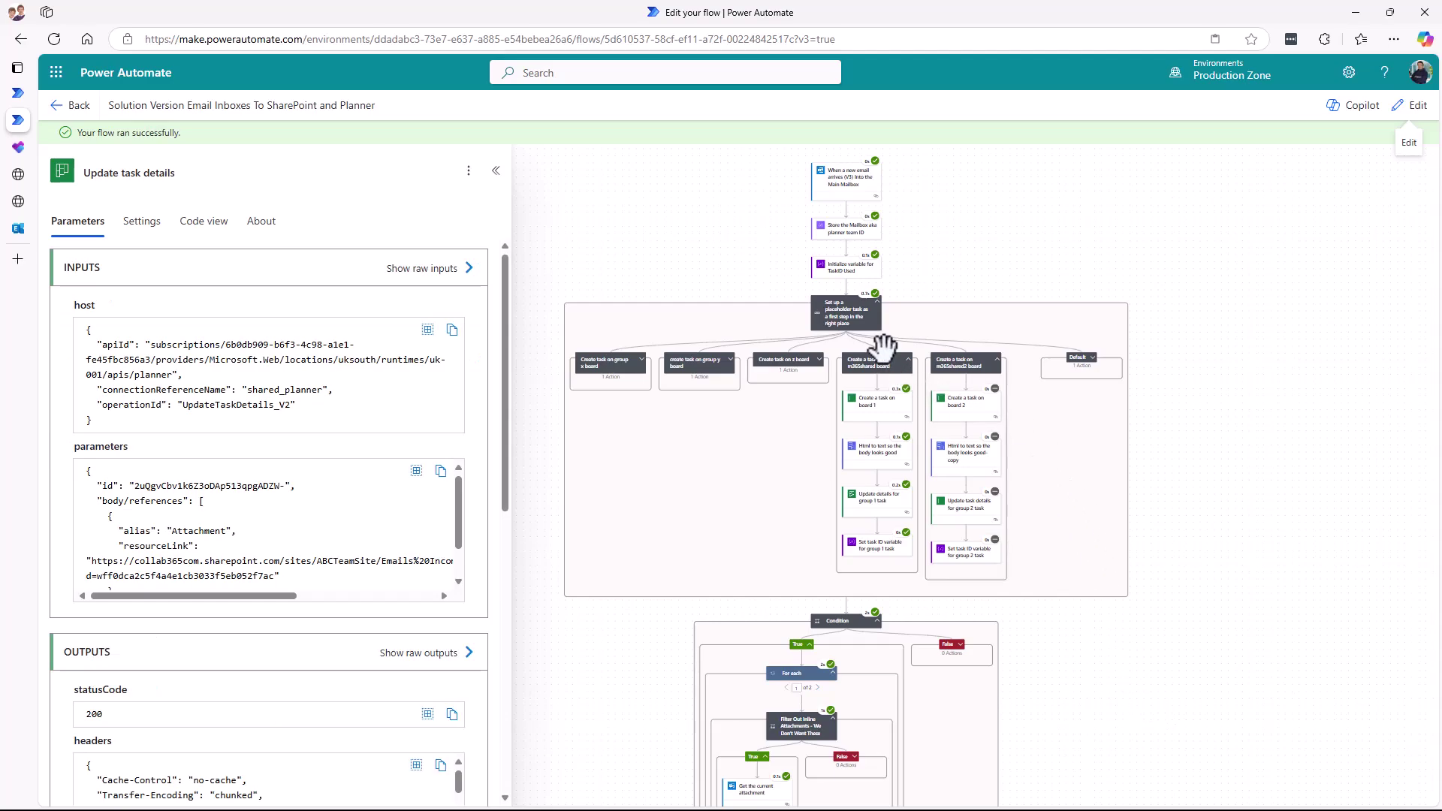
{"action": "left_click_drag", "start_coordinate": [1208, 702], "coordinate": [1209, 517]}
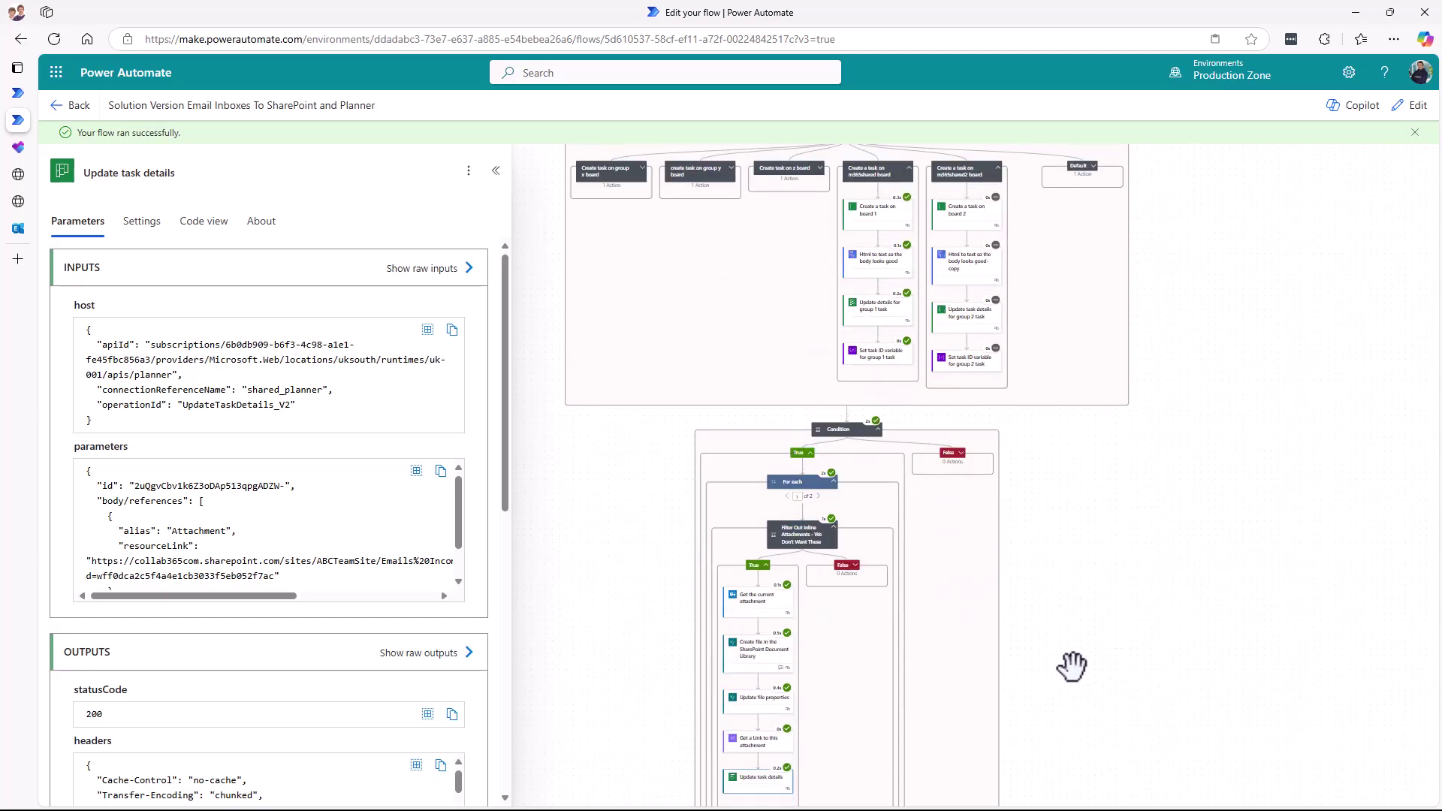
{"action": "scroll", "coordinate": [1072, 666], "scroll_direction": "up", "scroll_amount": 3}
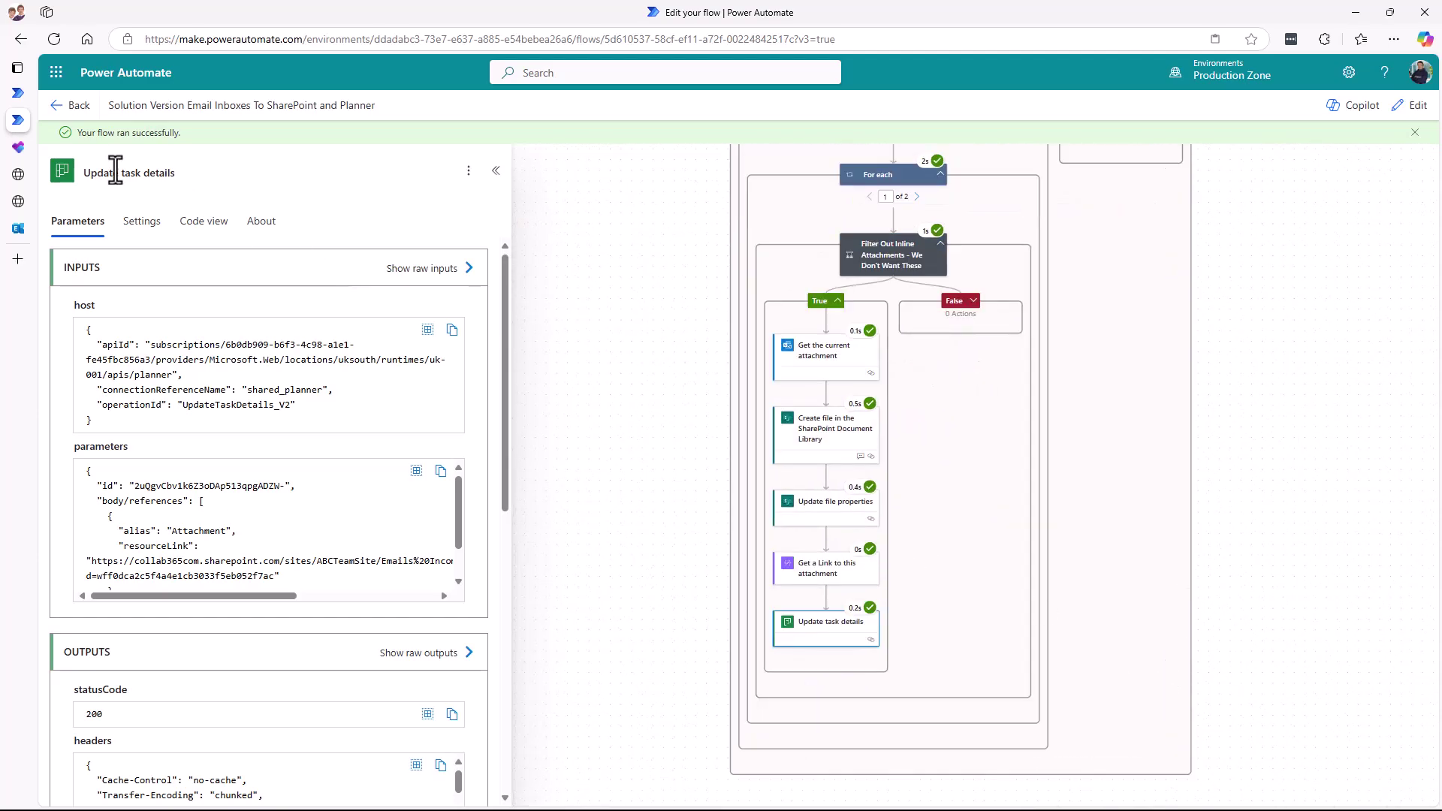
- Switch to Planner, check the attachment link of the test email task on Planner Board Group 1, and close the task
{"action": "left_click", "coordinate": [22, 149]}
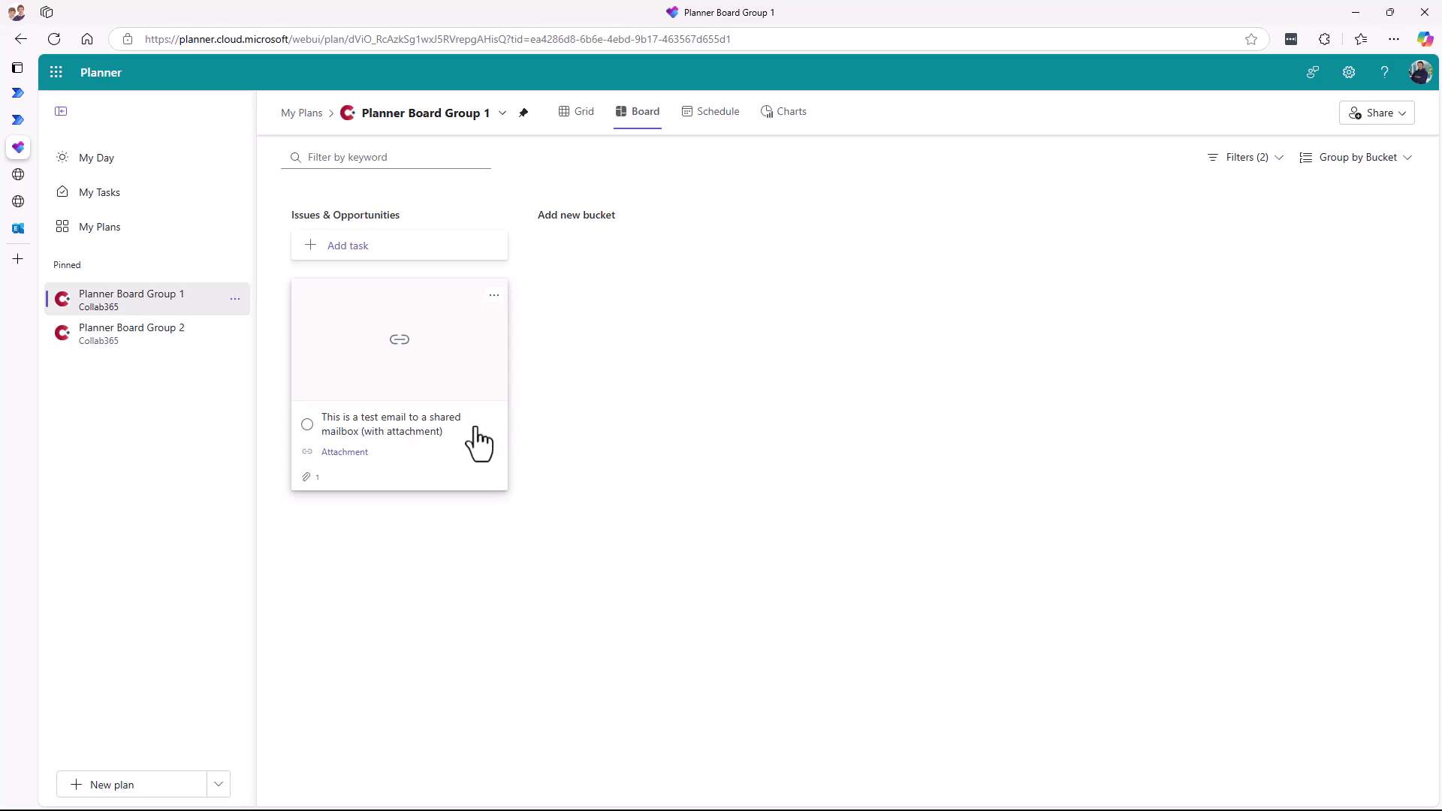
{"action": "left_click", "coordinate": [475, 441]}
{"action": "left_click", "coordinate": [601, 704]}
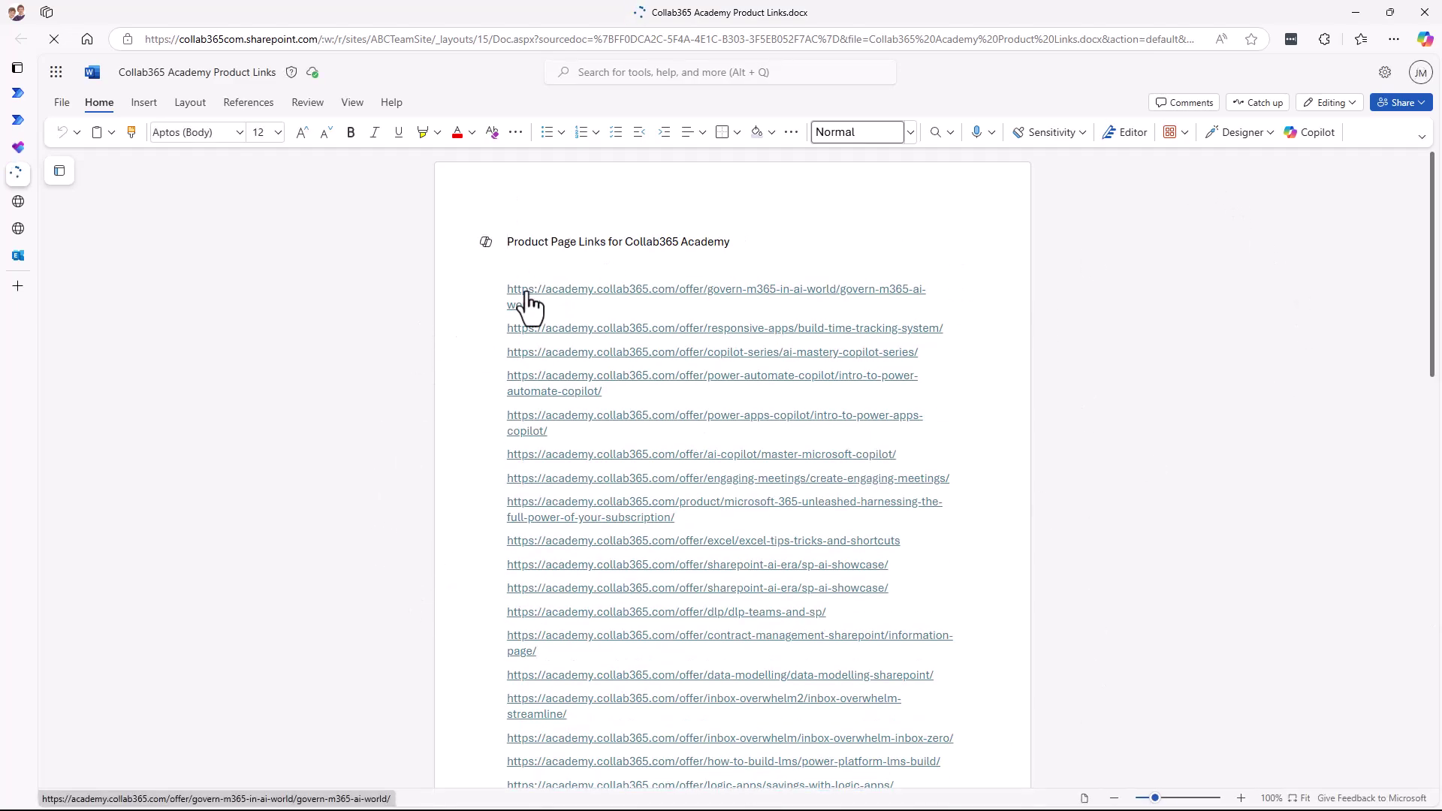
{"action": "left_click", "coordinate": [19, 147]}
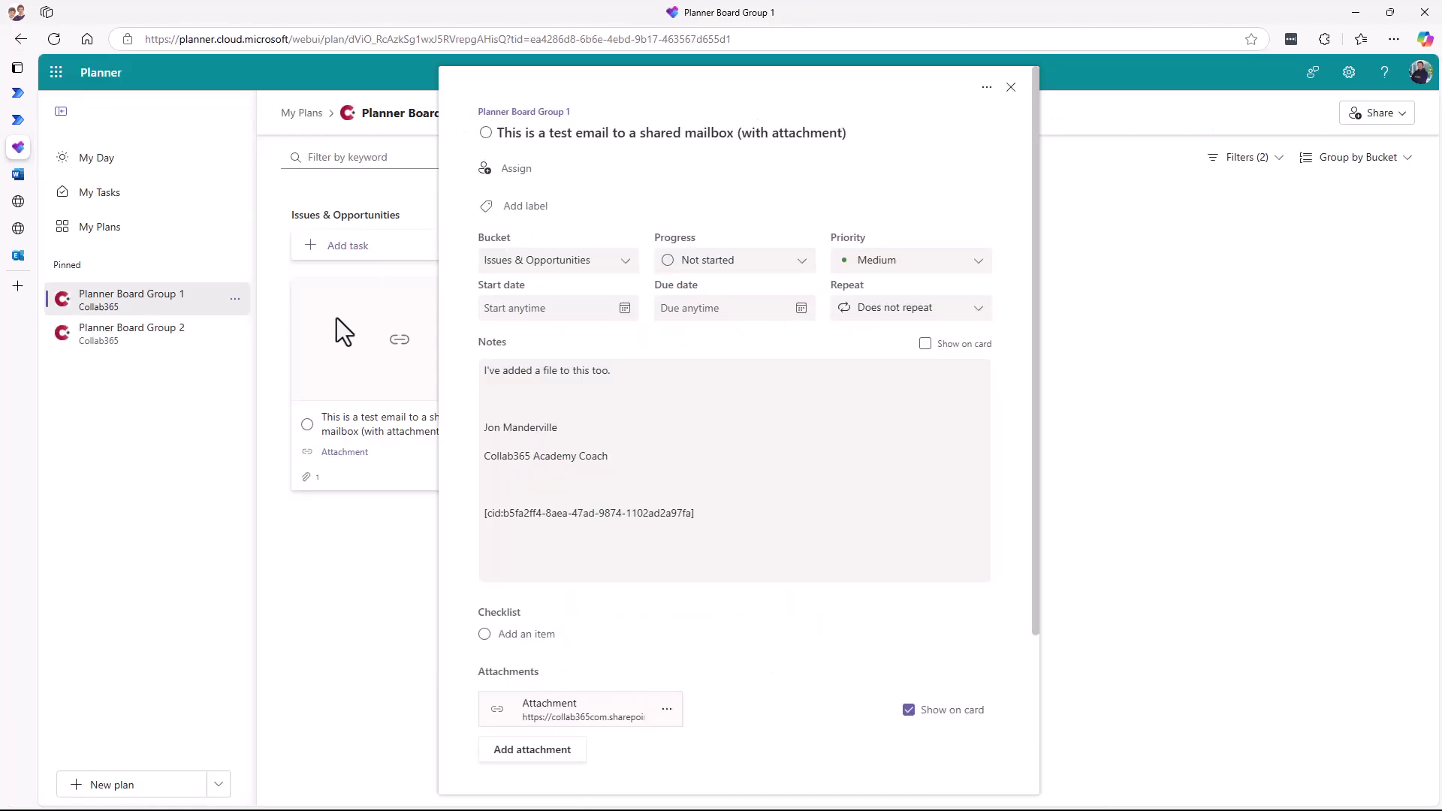
{"action": "left_click", "coordinate": [1012, 93]}
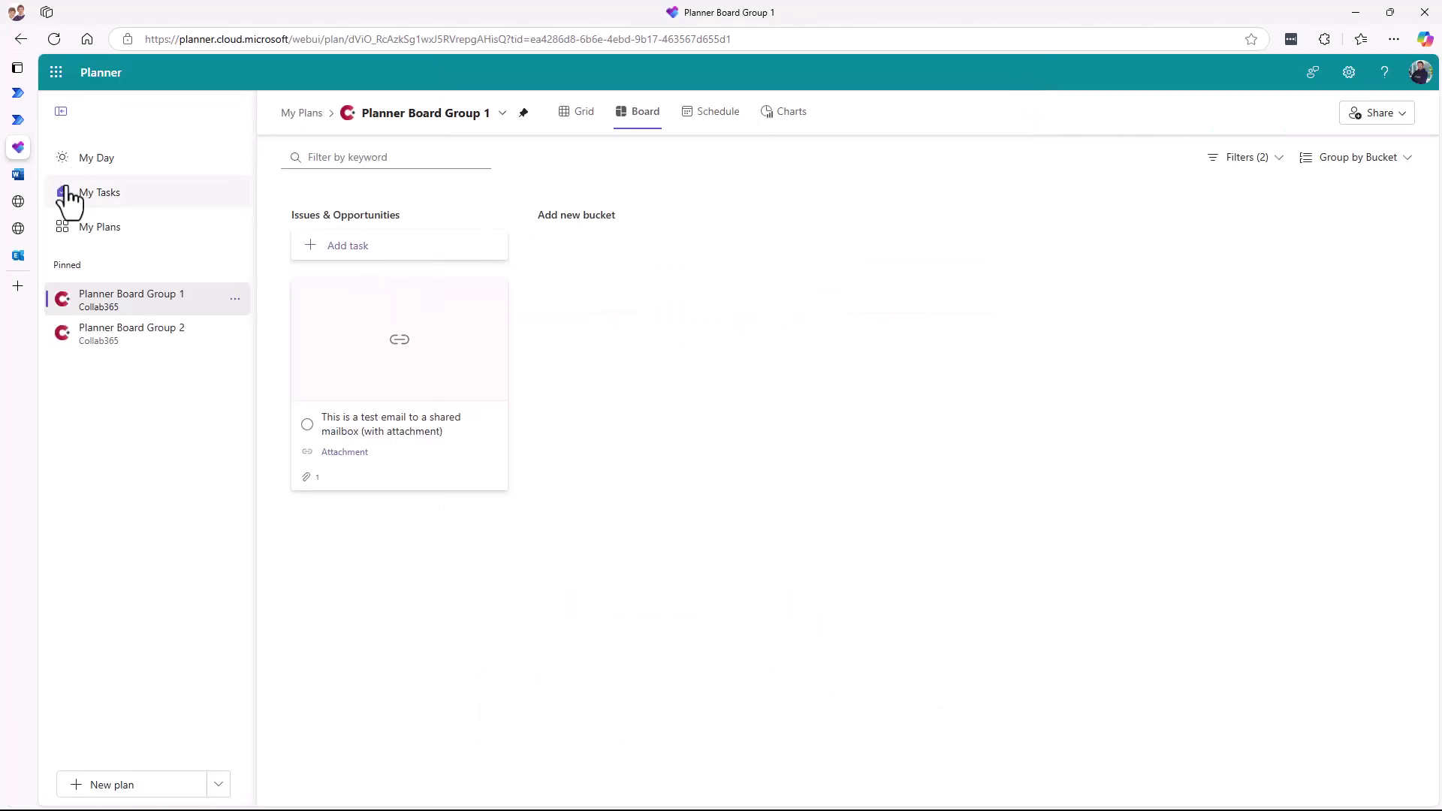
- Return to the flow run in Power Automate and review the board-routing cases and the attachment condition
{"action": "left_click", "coordinate": [18, 119]}
{"action": "left_click_drag", "start_coordinate": [558, 542], "coordinate": [622, 433]}
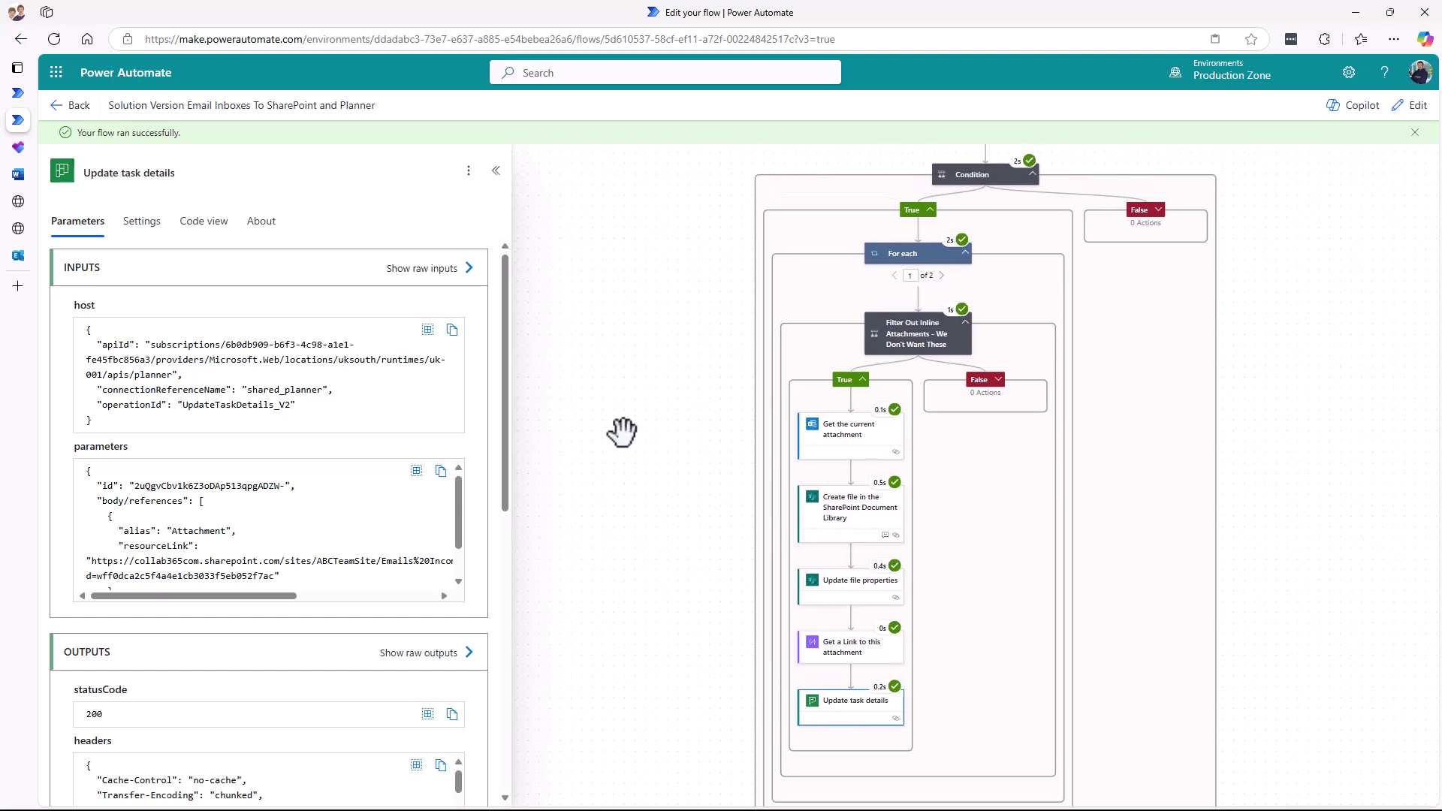
{"action": "scroll", "coordinate": [622, 433], "scroll_direction": "down", "scroll_amount": 2}
{"action": "scroll", "coordinate": [593, 525], "scroll_direction": "down", "scroll_amount": 2}
{"action": "scroll", "coordinate": [813, 530], "scroll_direction": "up", "scroll_amount": 2}
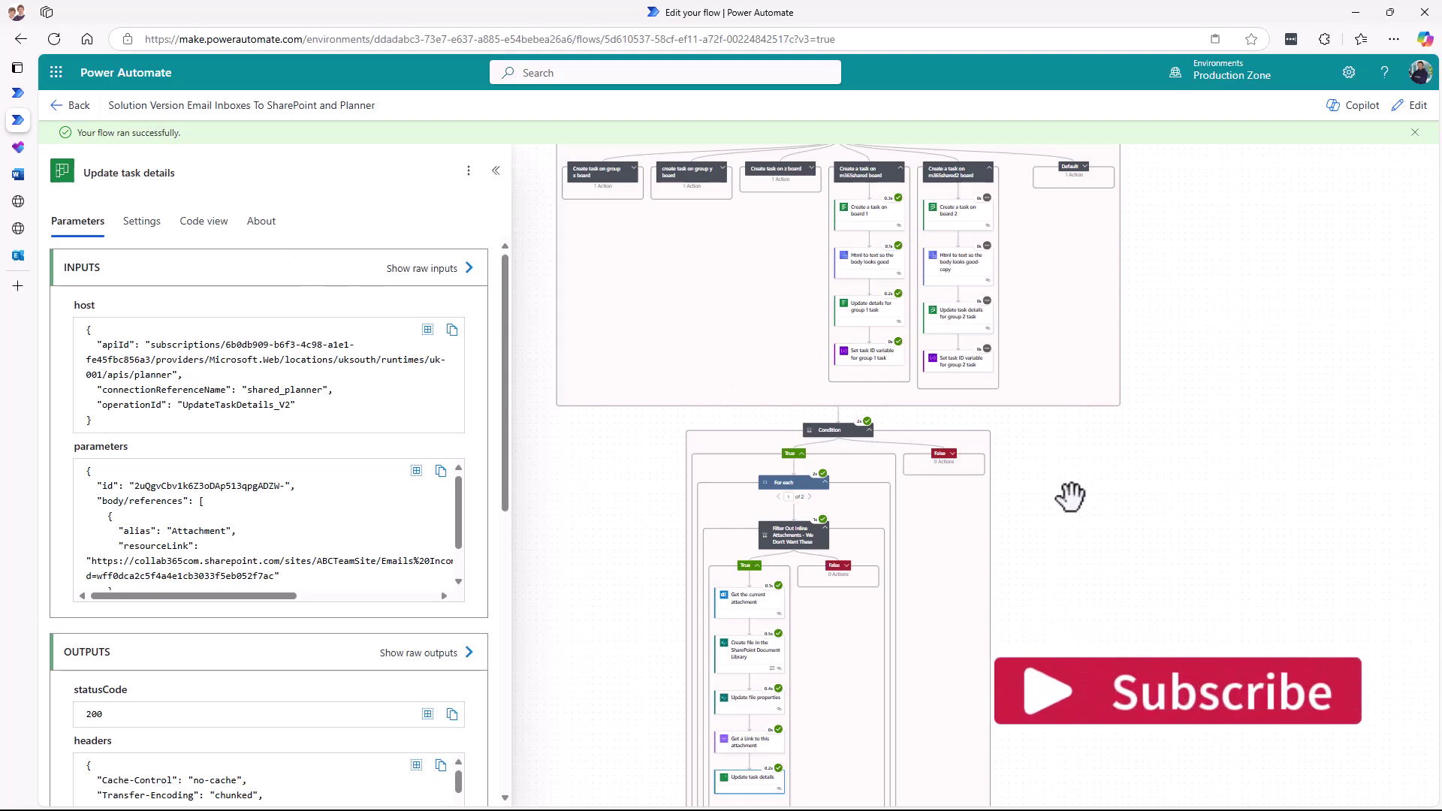
{"action": "scroll", "coordinate": [1070, 496], "scroll_direction": "up", "scroll_amount": 3}
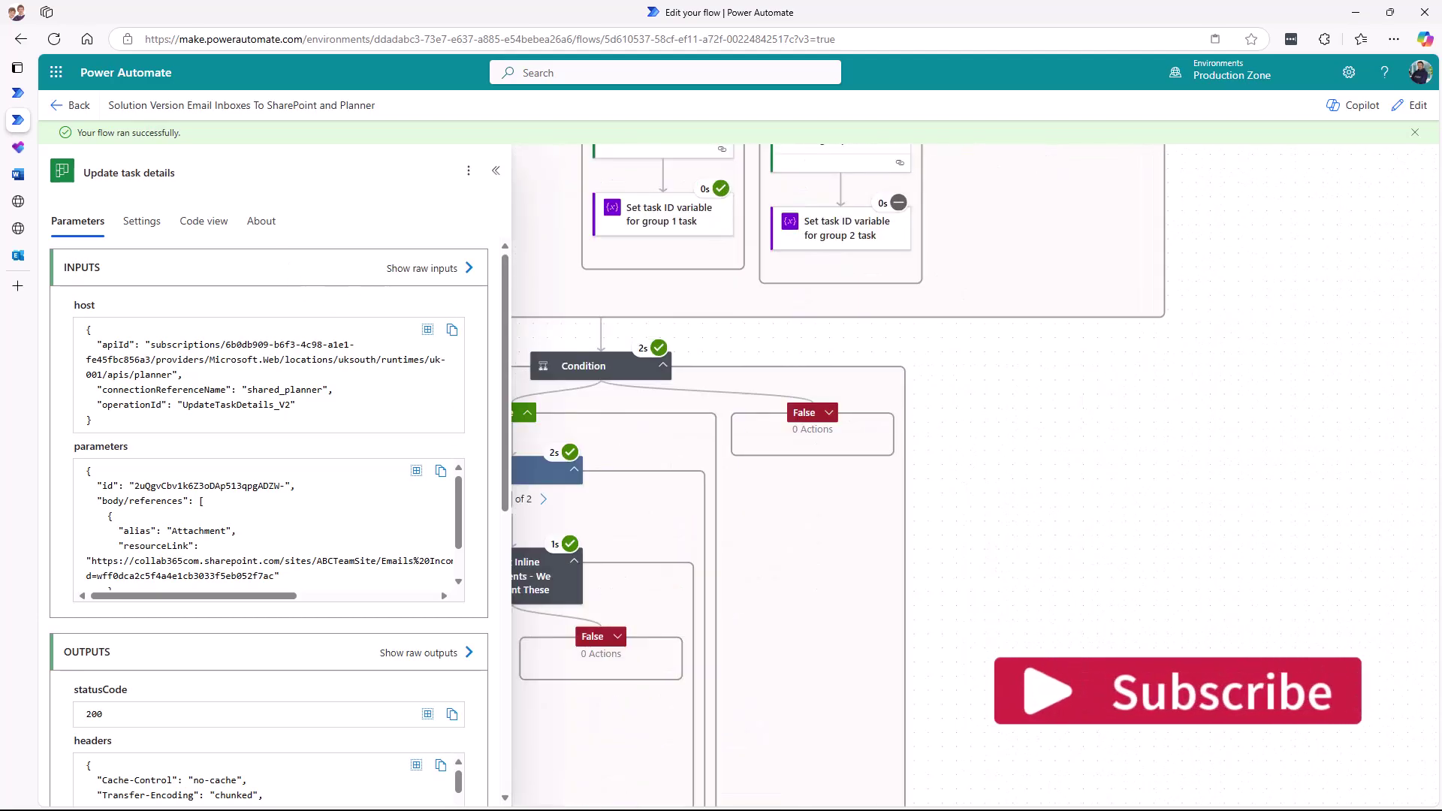